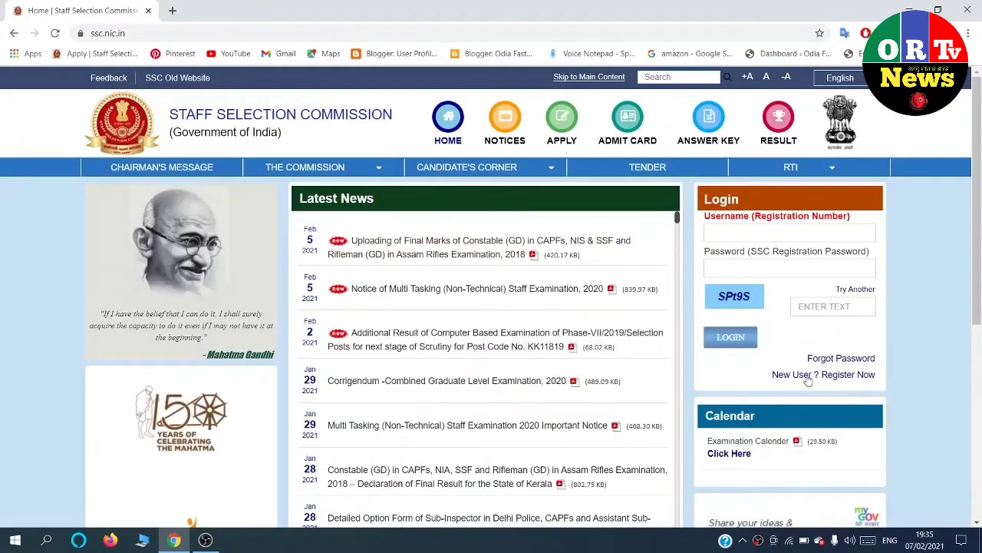
Choose 'New User ? Register Now' in the home page Login box to start registration.
click(840, 375)
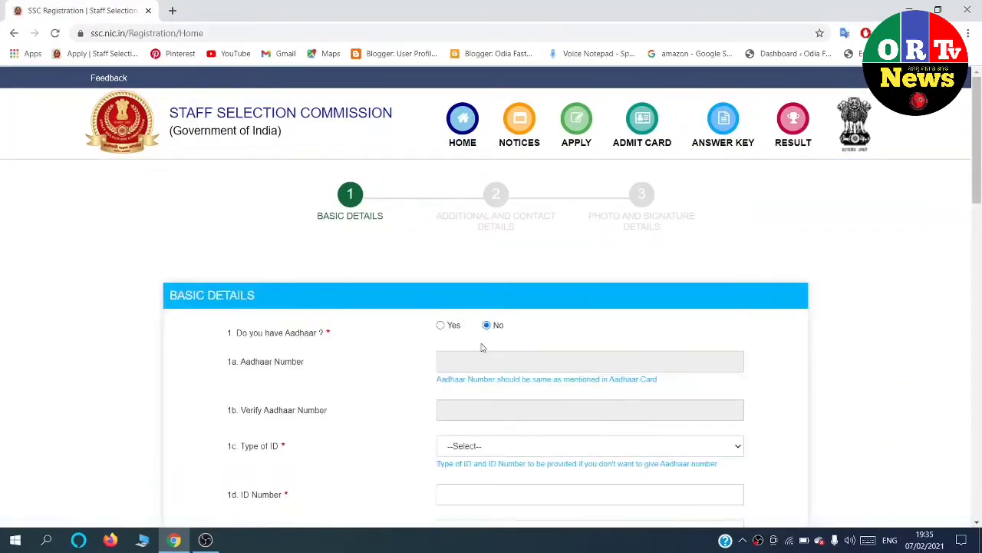
Mark 'Yes' for Aadhaar and enter the Aadhaar number in both the number and verify fields.
click(441, 324)
scroll(453, 322, down, 2)
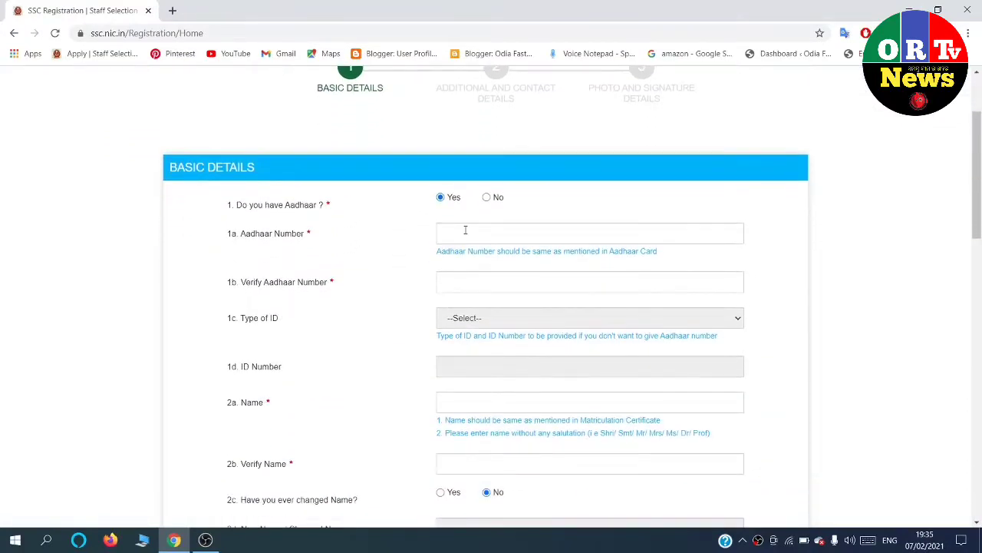
click(465, 229)
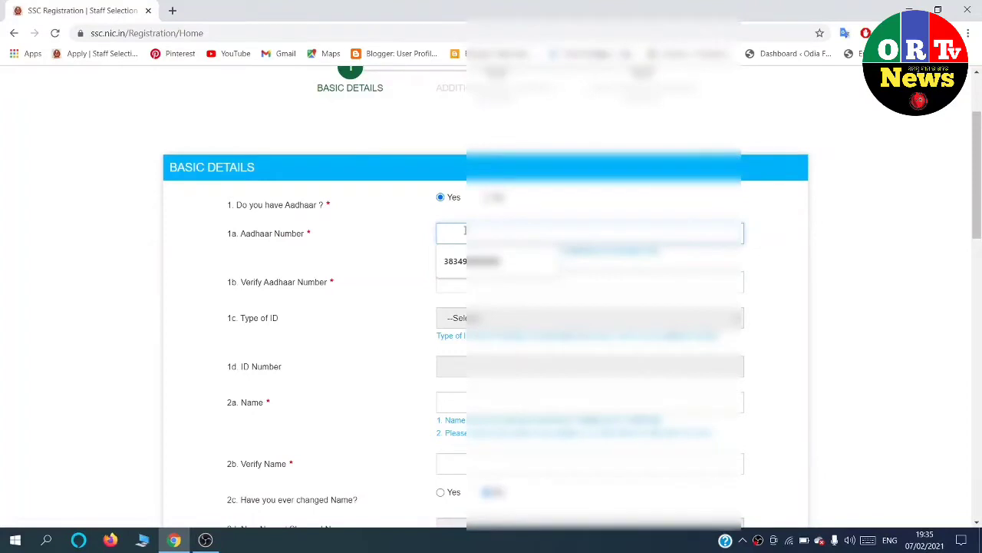
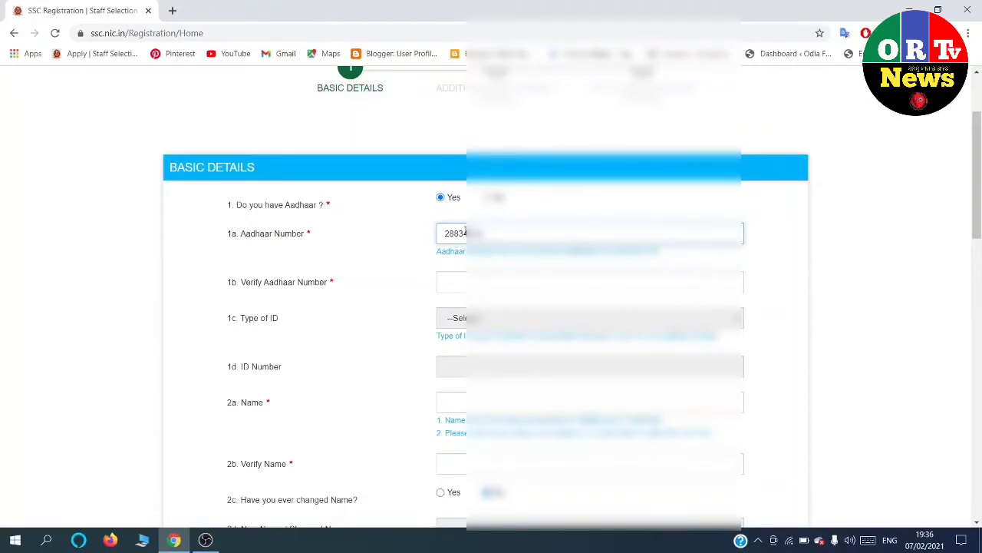
click(490, 278)
key(ctrl+v)
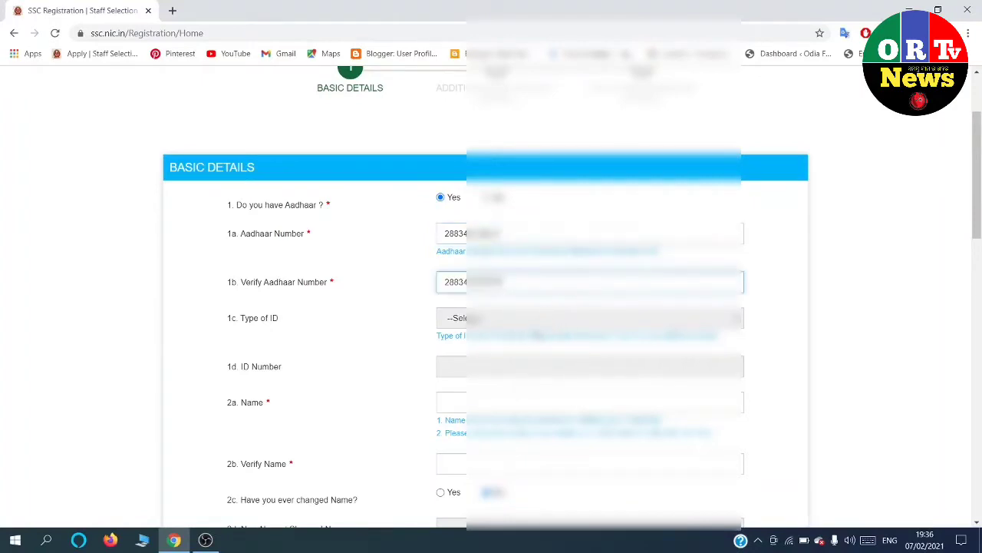
scroll(532, 326, down, 1)
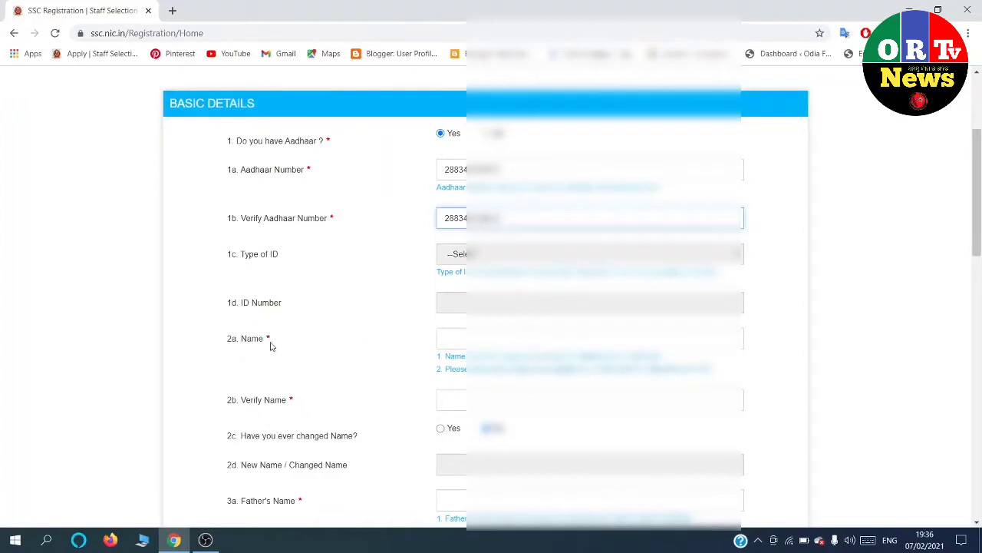
Enter the candidate's full name and retype it in the Verify Name field.
click(503, 337)
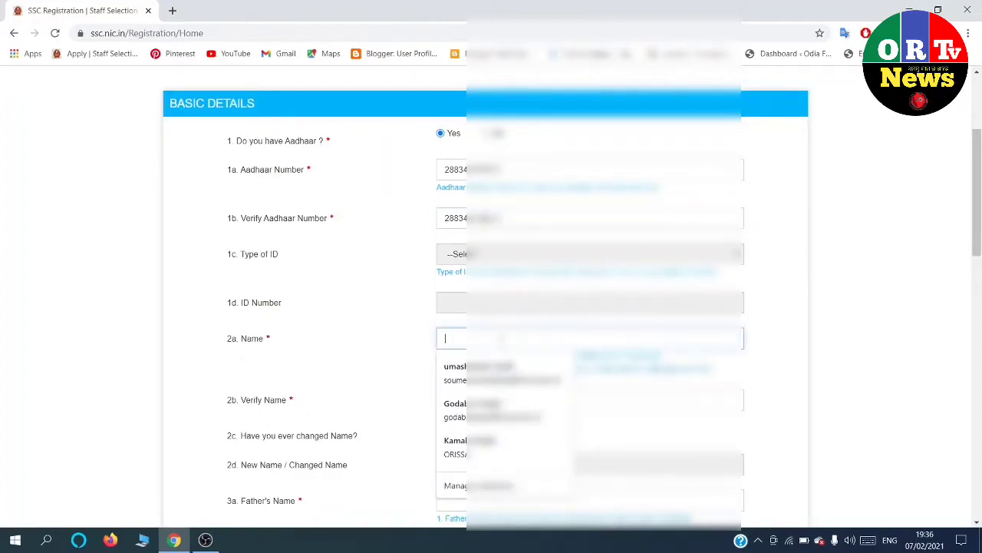
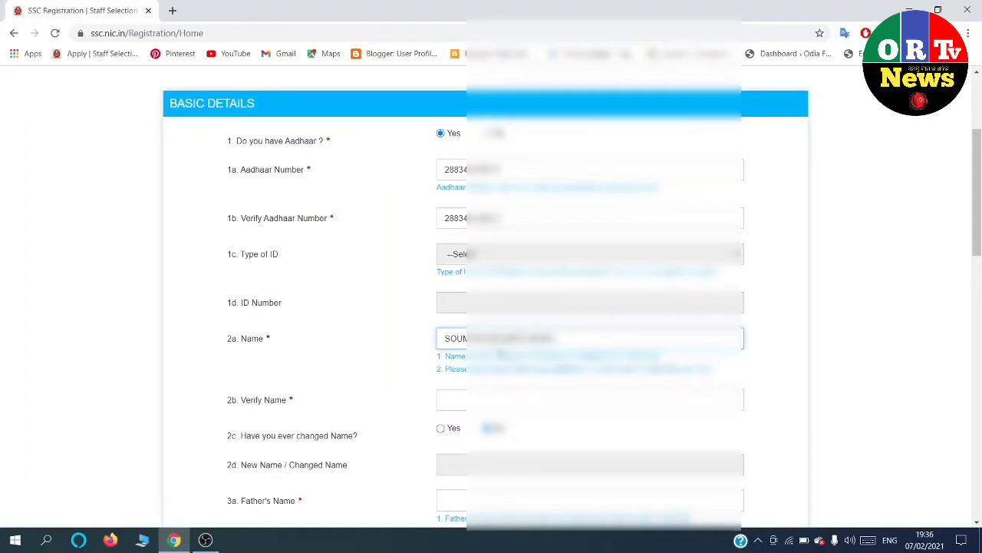
click(492, 405)
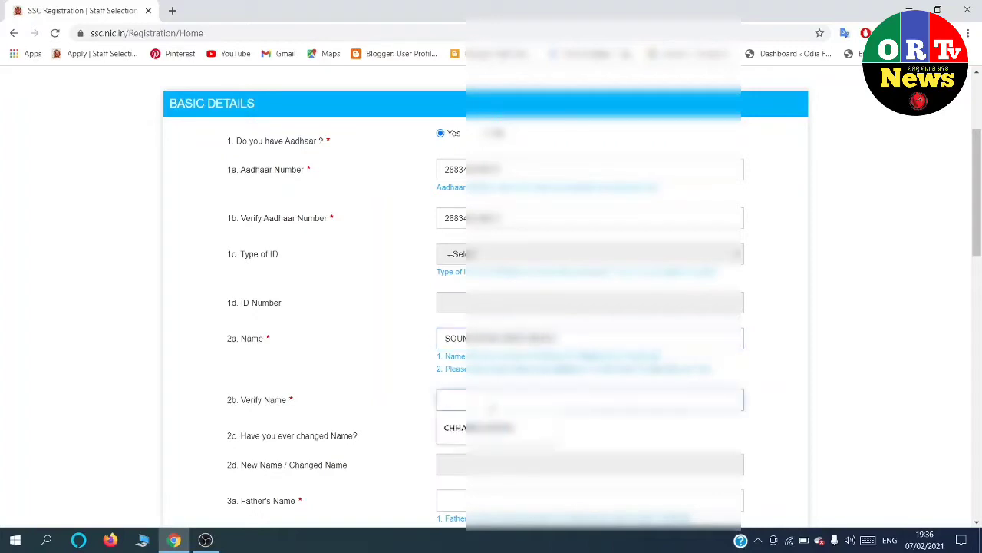
text(SOUM)
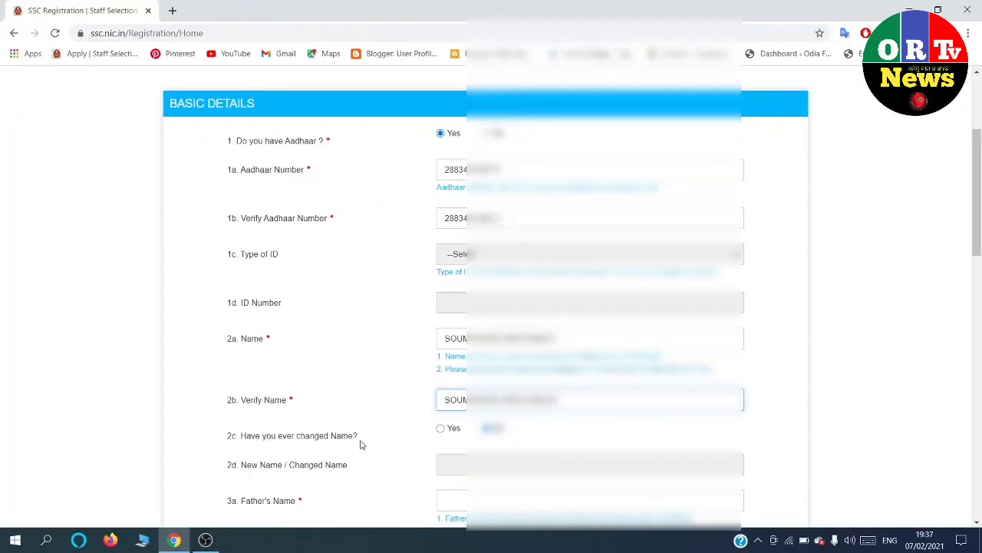
scroll(482, 451, down, 1)
scroll(482, 451, down, 1)
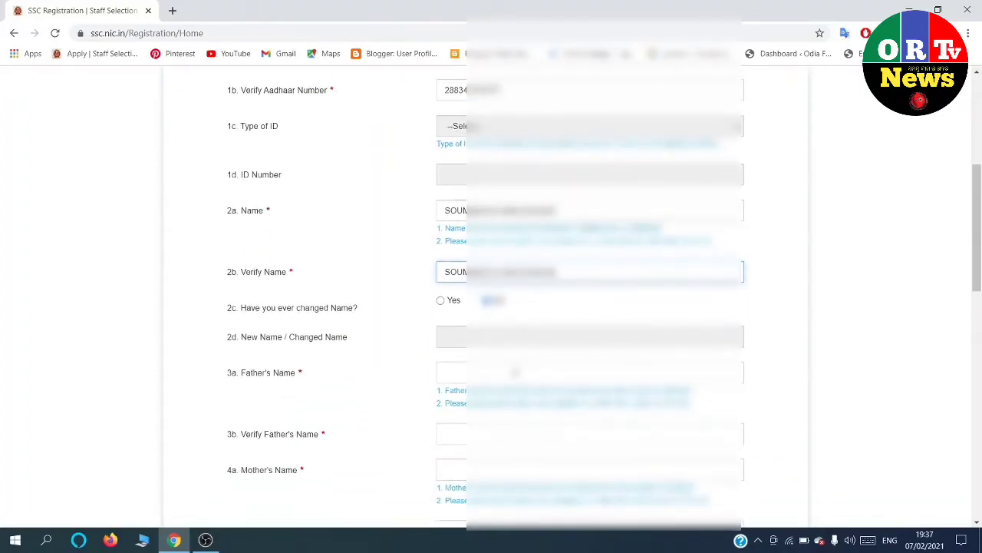
Enter the father's name, correcting the mistyped letters.
click(515, 372)
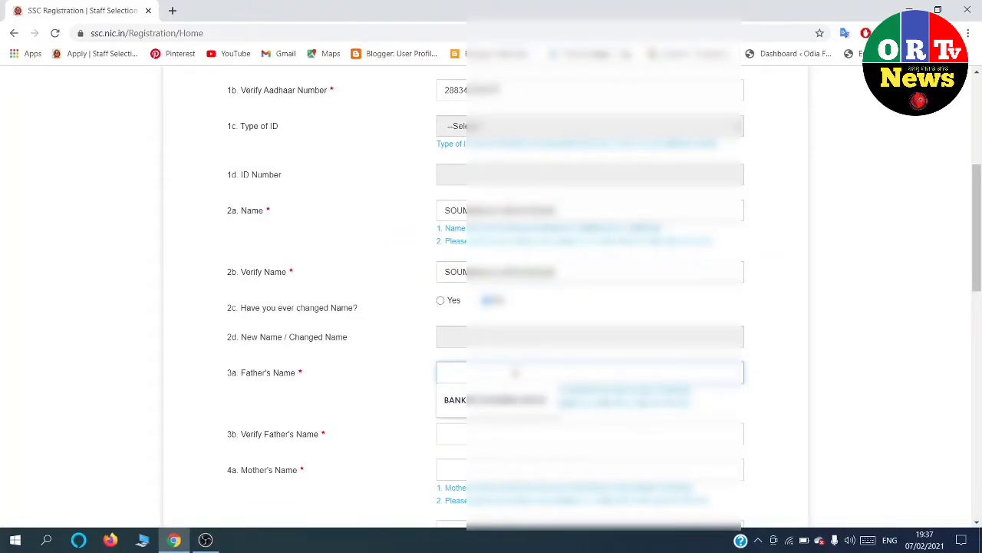
text(BA)
key(BackSpace)
key(BackSpace)
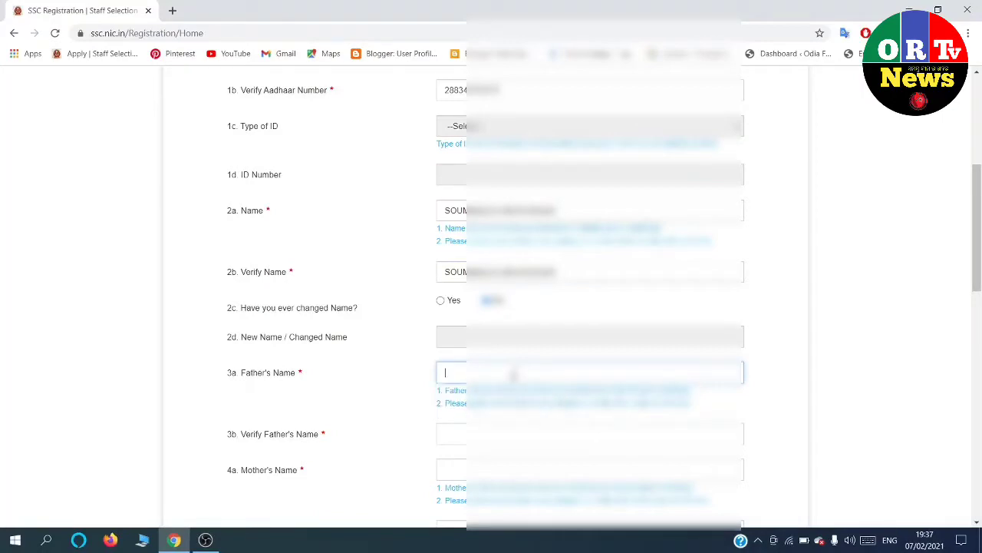
text(UM)
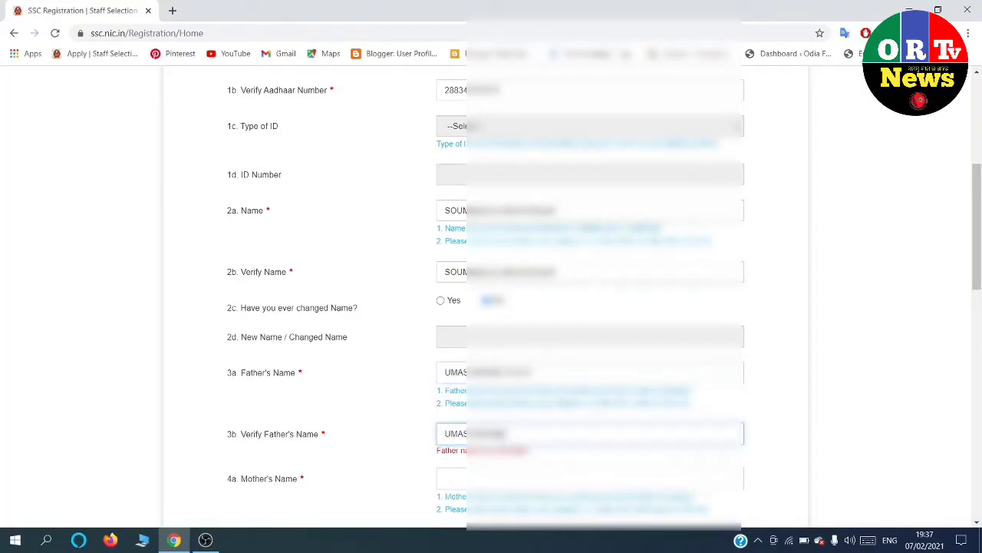
text(...)
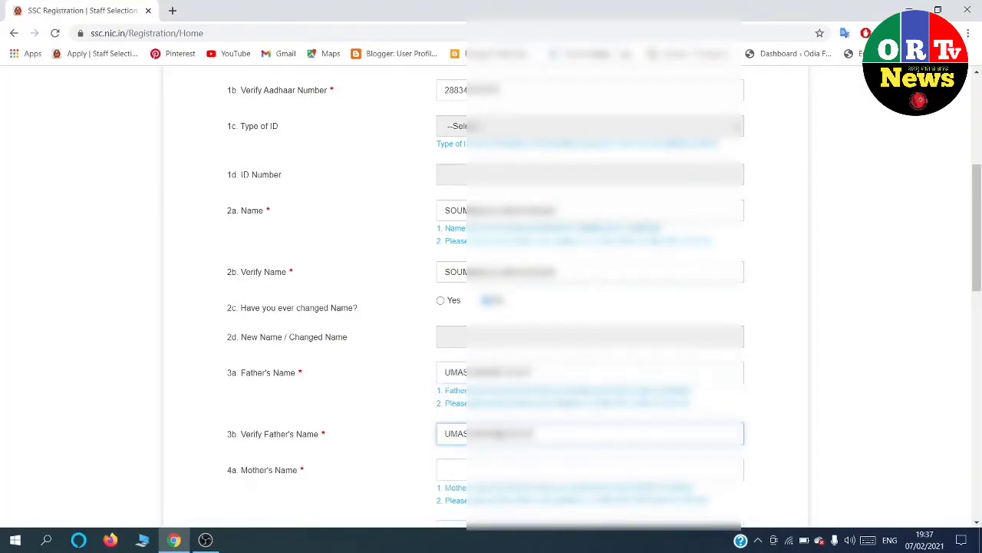
Enter the mother's name and its verification, fixing the mistyped ending.
click(481, 466)
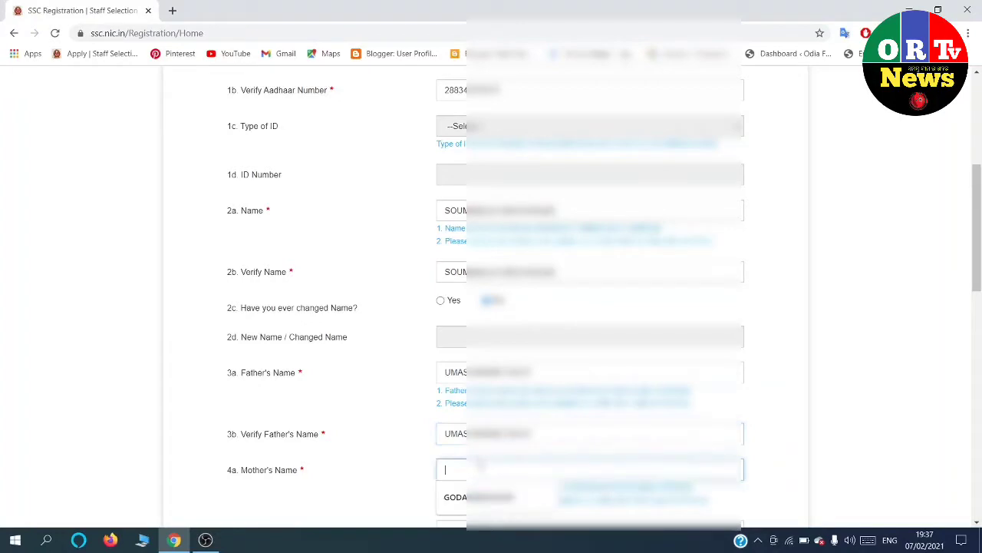
text(DER)
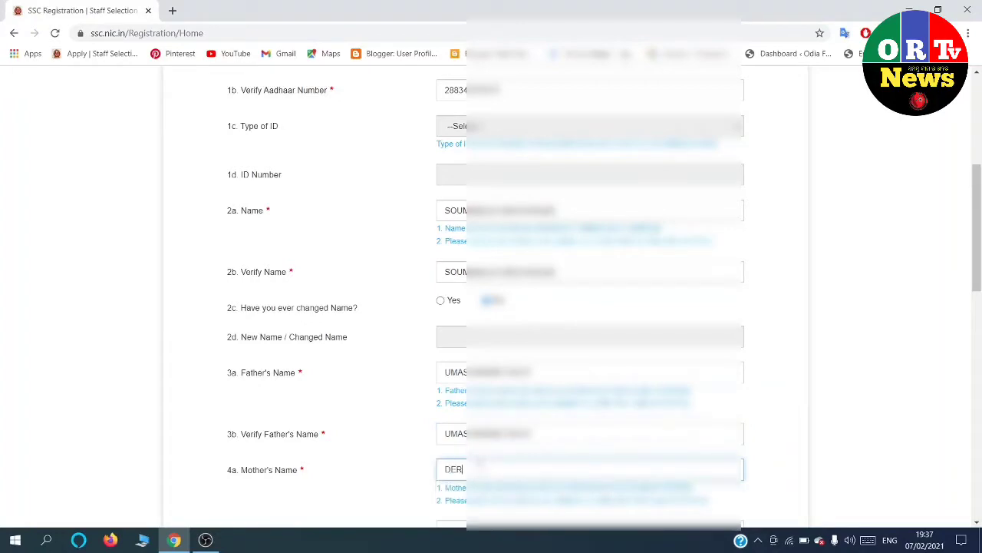
text(IALA)
scroll(491, 424, down, 2)
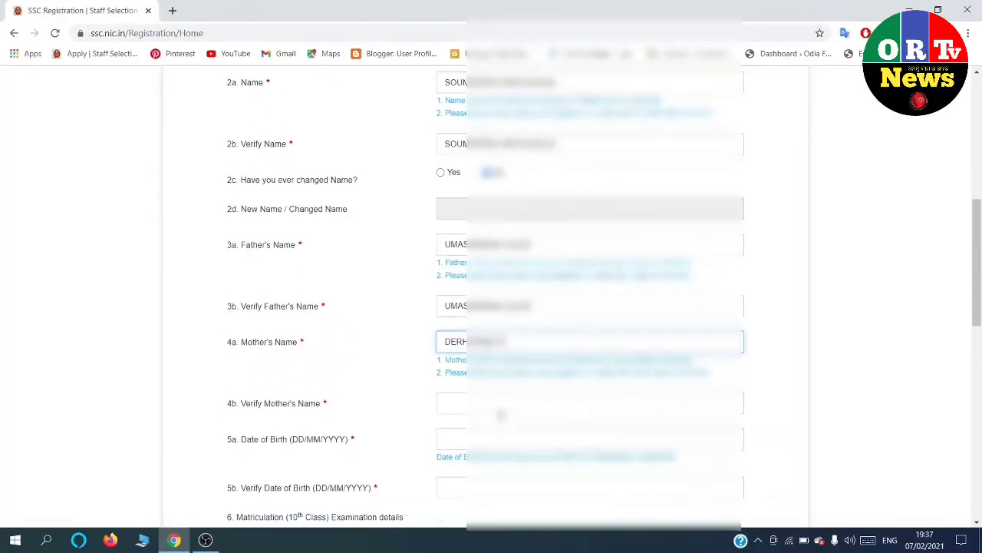
click(465, 403)
text(D)
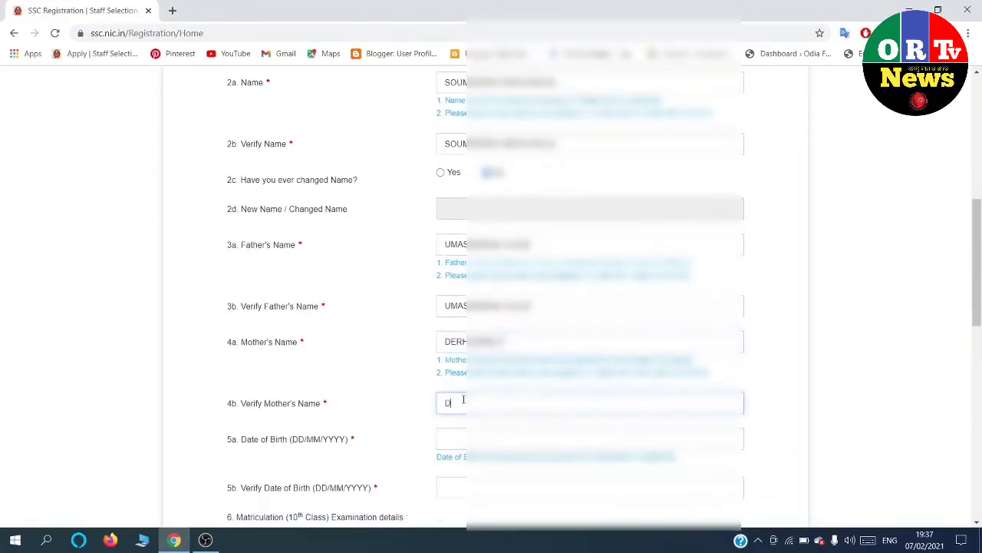
text(ERHABALA)
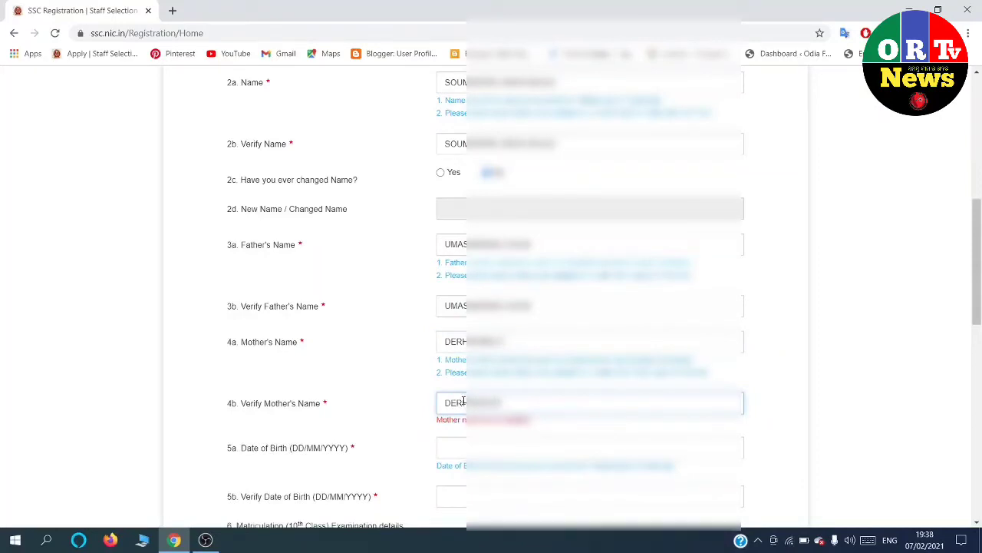
key(BackSpace)
key(BackSpace)
key(BackSpace)
key(BackSpace)
text(BALA)
Set the date of birth from the calendar, choosing the year and month and then the 17th.
click(481, 444)
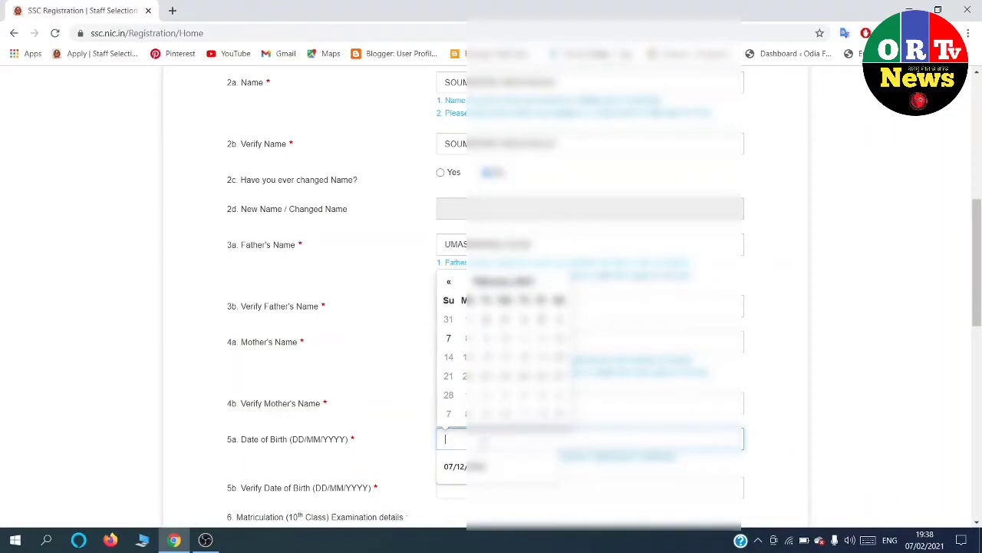
click(537, 284)
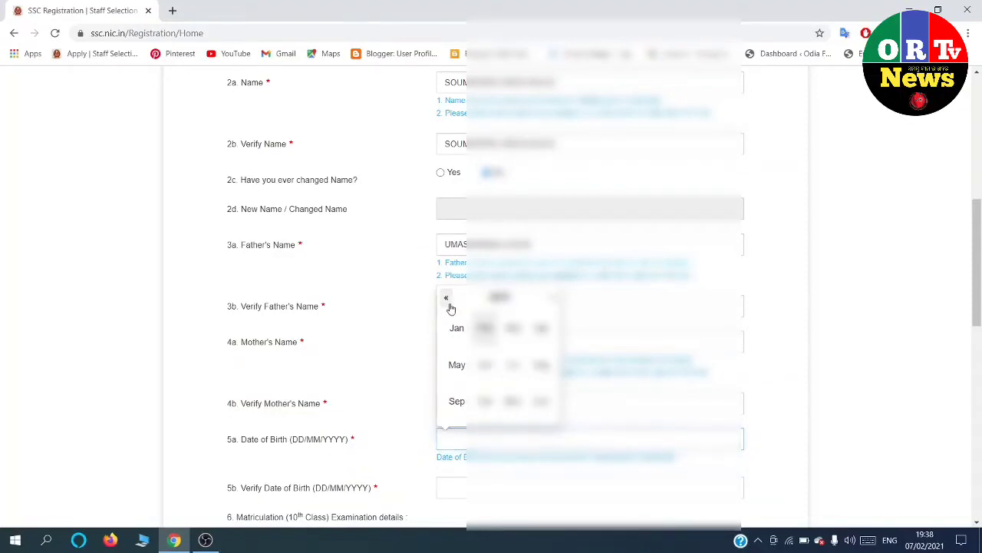
click(449, 304)
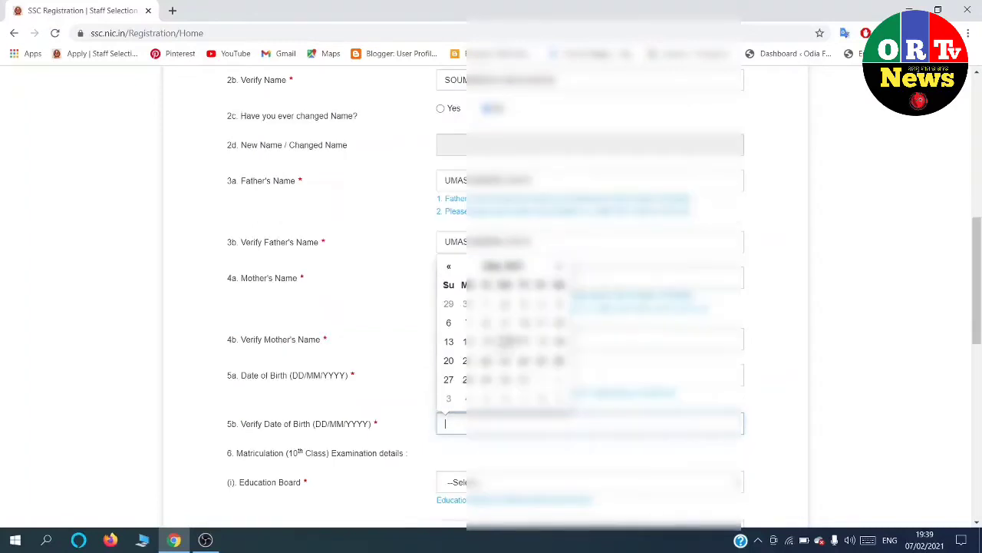
click(527, 343)
scroll(507, 353, down, 2)
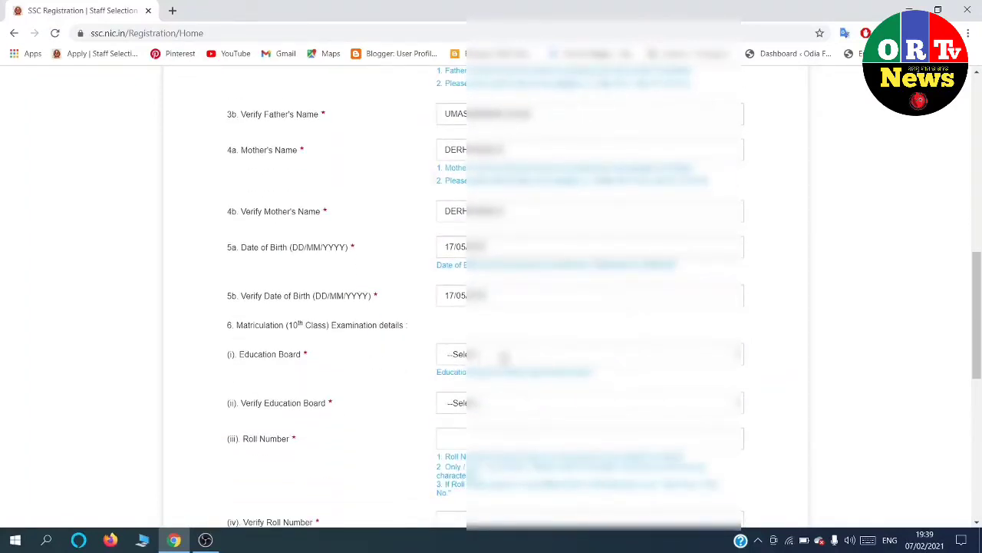
Choose the matriculation education board and select the same board in Verify Education Board.
click(505, 355)
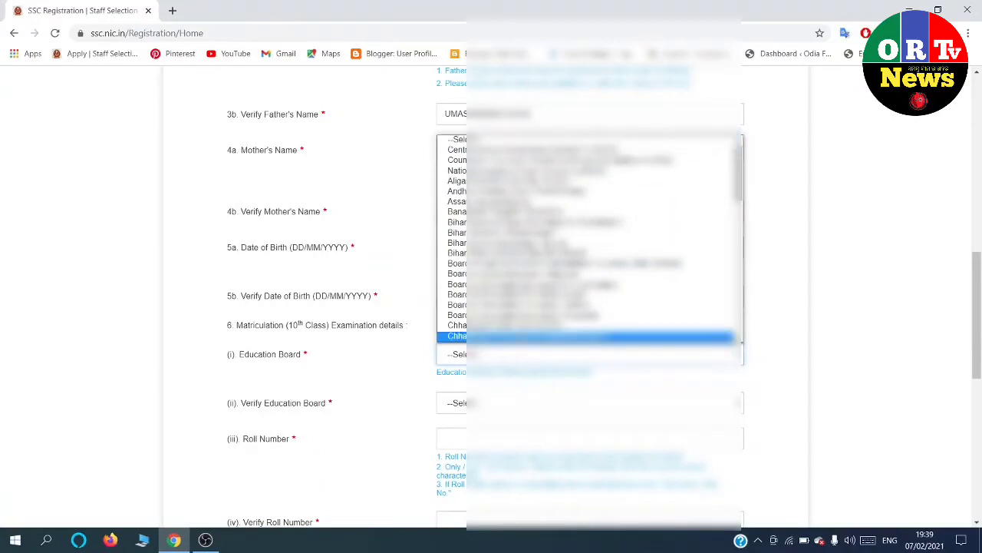
click(525, 305)
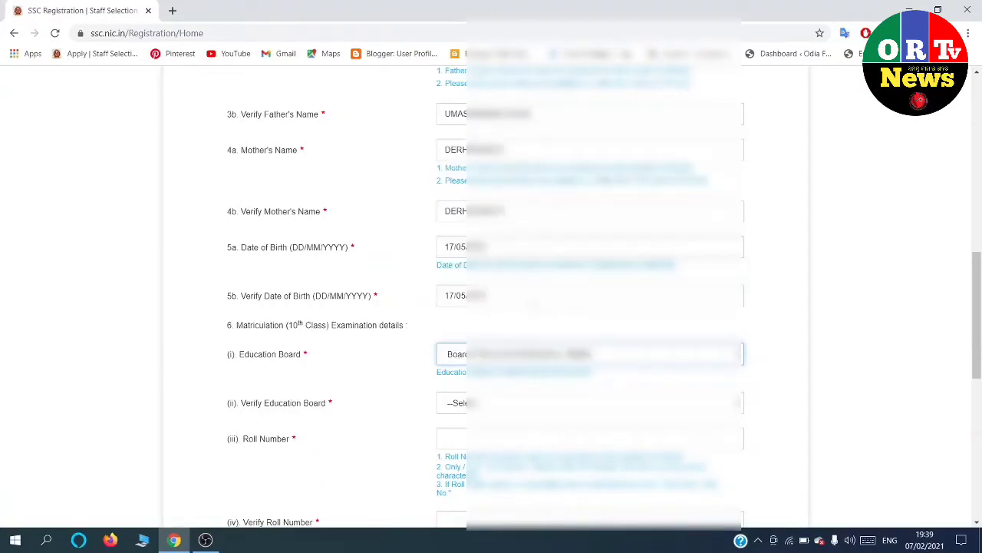
click(468, 406)
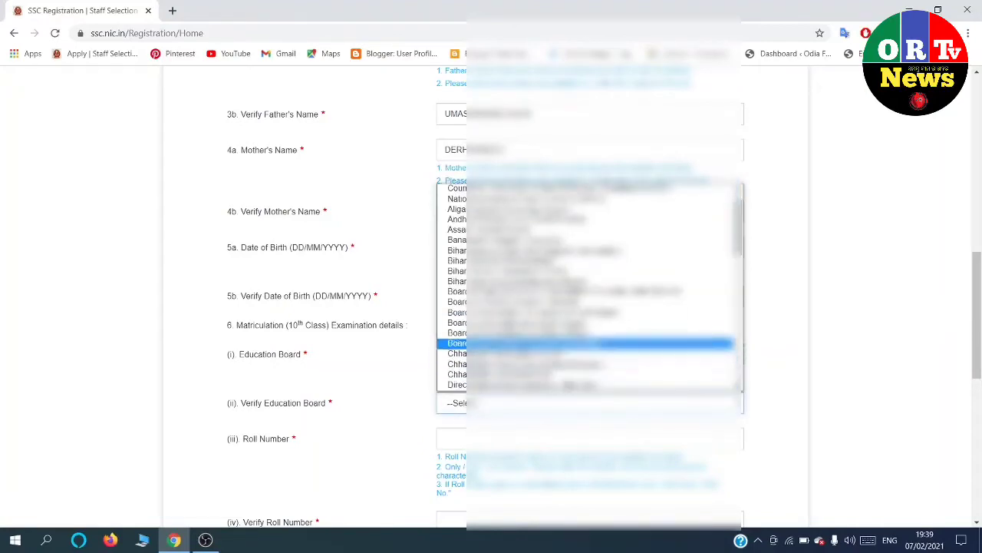
click(524, 333)
scroll(523, 348, down, 2)
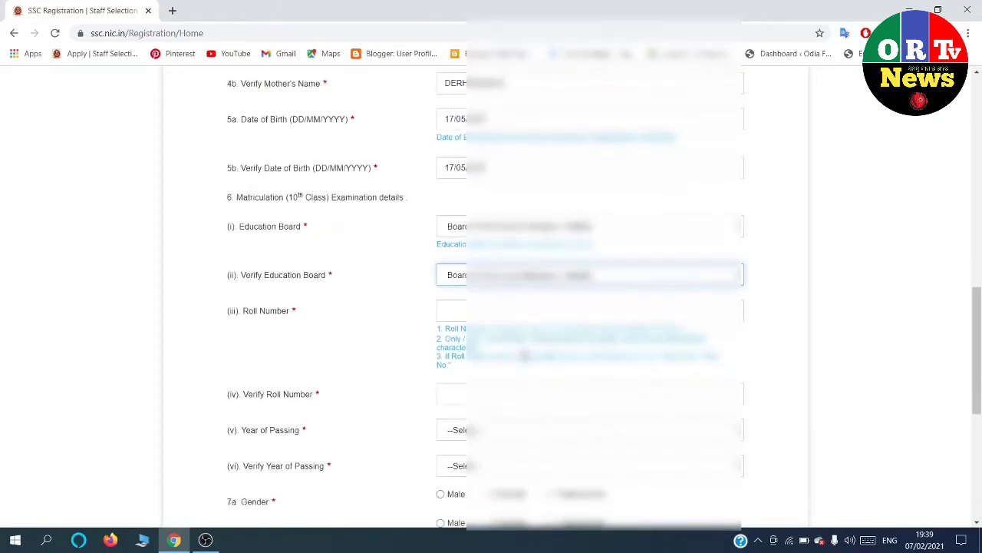
Enter the 10th-class roll number in Roll Number and Verify Roll Number.
click(486, 308)
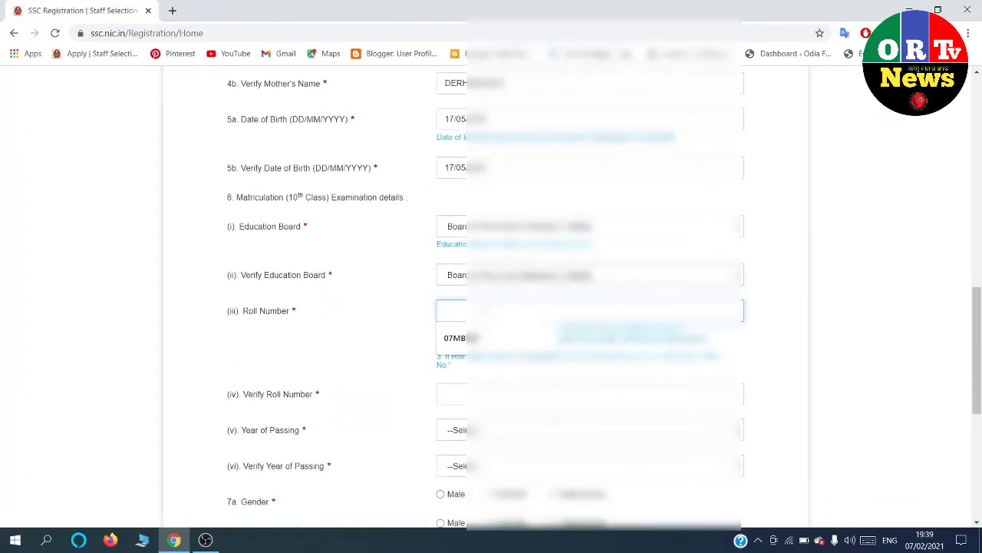
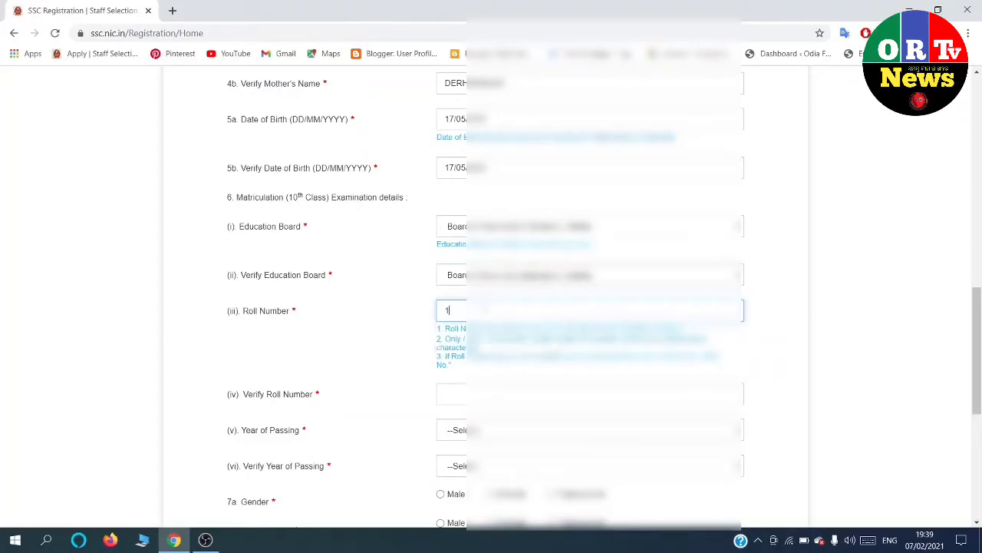
click(485, 390)
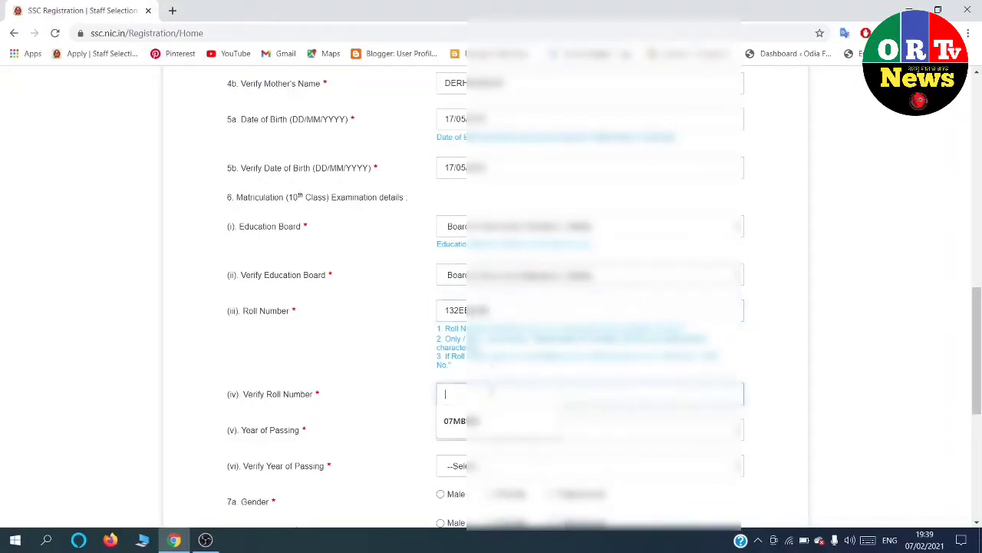
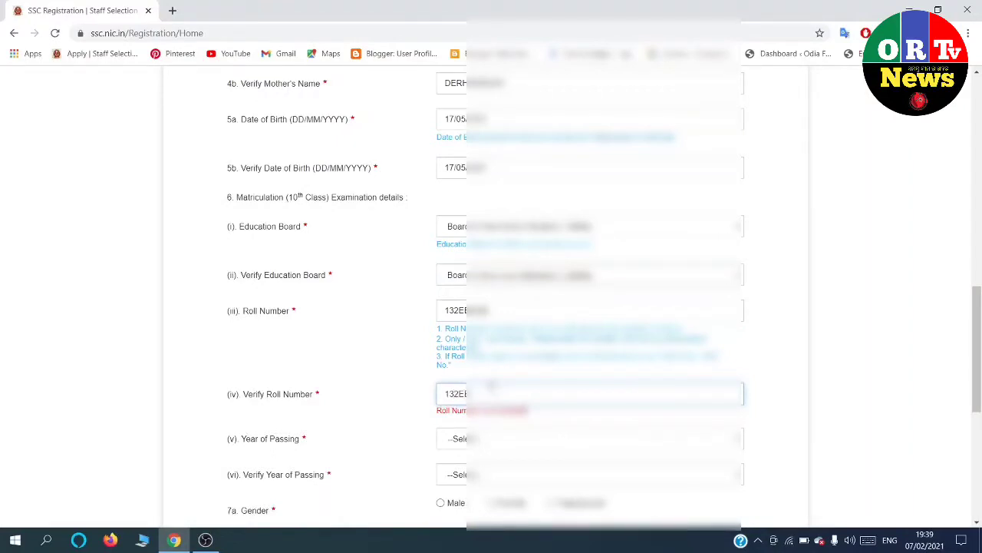
scroll(492, 410, down, 1)
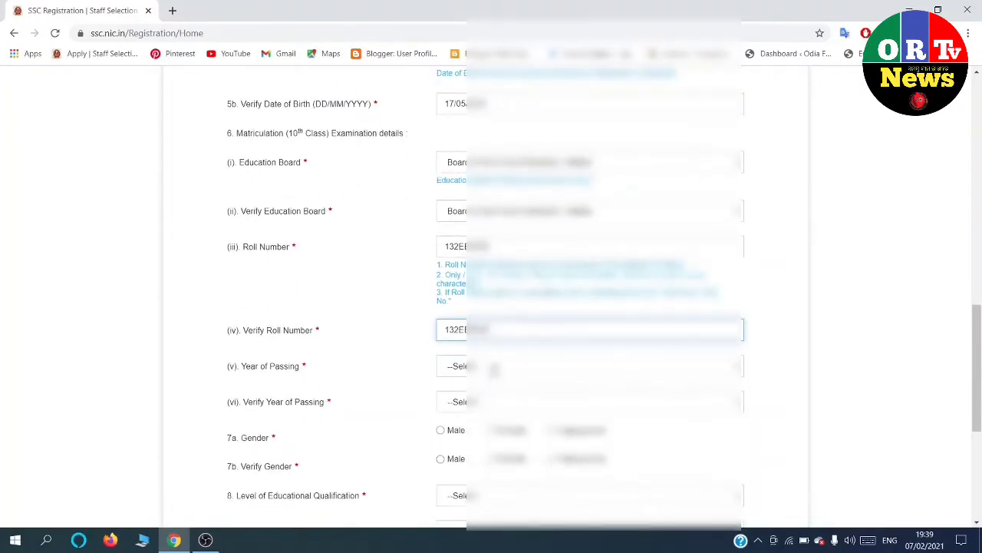
click(489, 363)
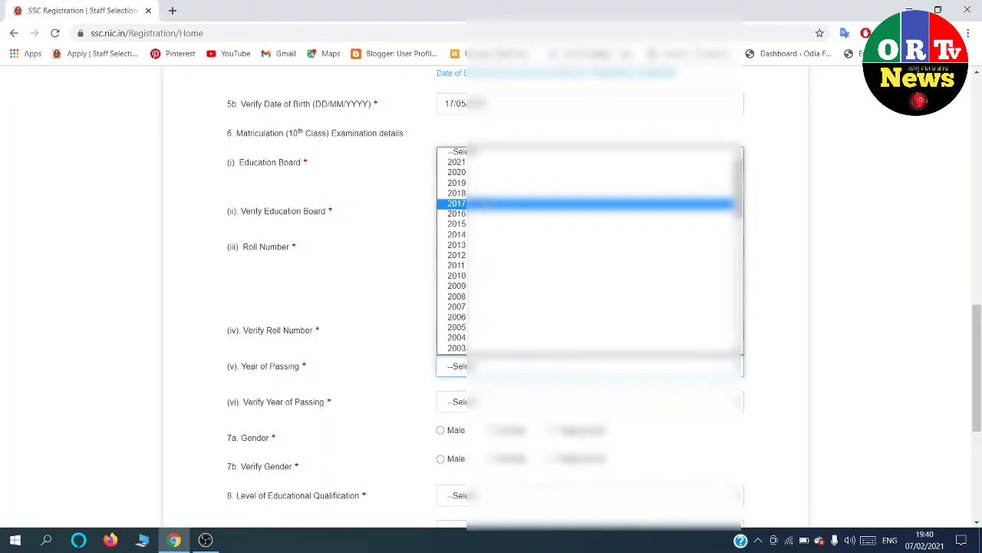
Set Year of Passing and Verify Year of Passing to 2017.
click(484, 204)
scroll(321, 343, down, 1)
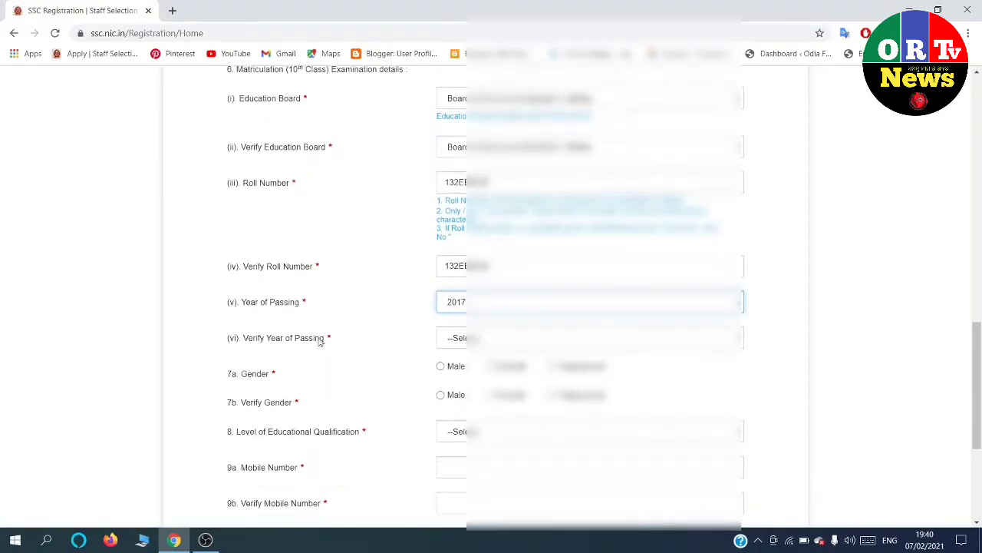
click(464, 341)
click(460, 175)
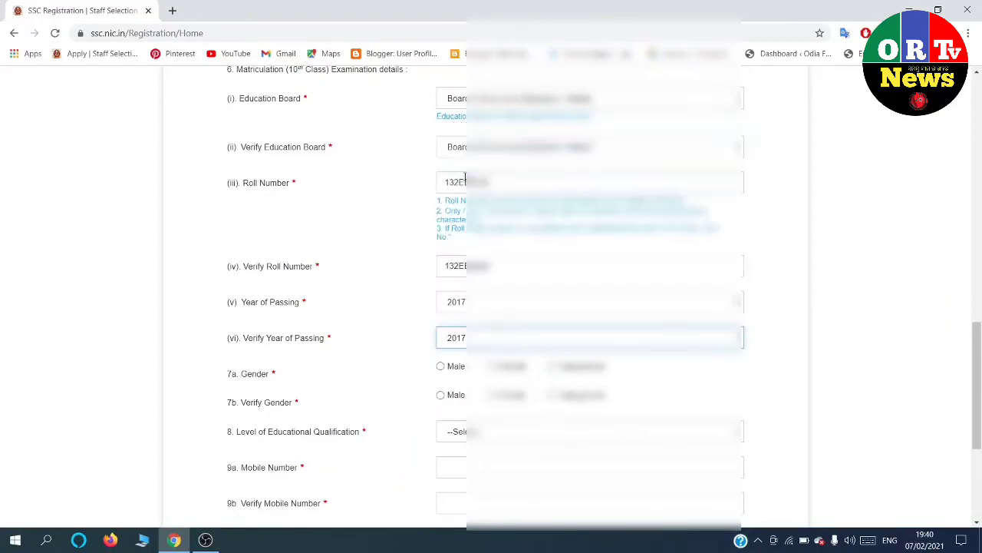
Mark Male in both gender fields and choose Matriculation as the qualification level.
click(441, 366)
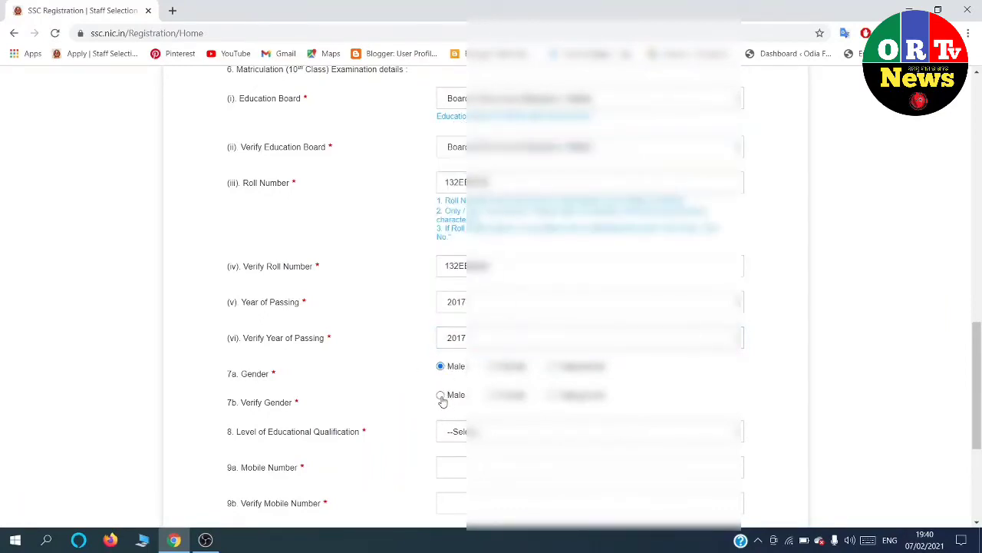
click(442, 397)
click(464, 430)
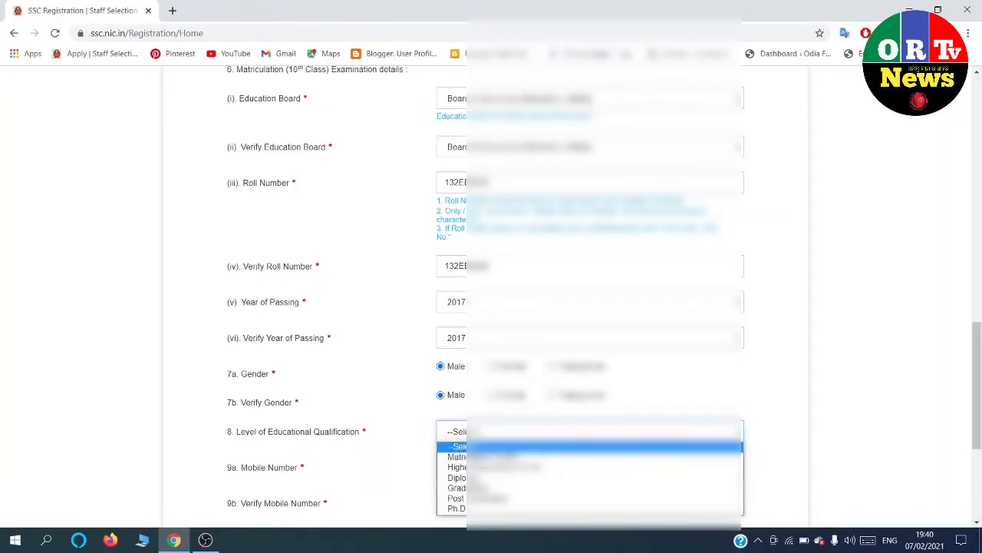
click(472, 457)
scroll(476, 447, down, 2)
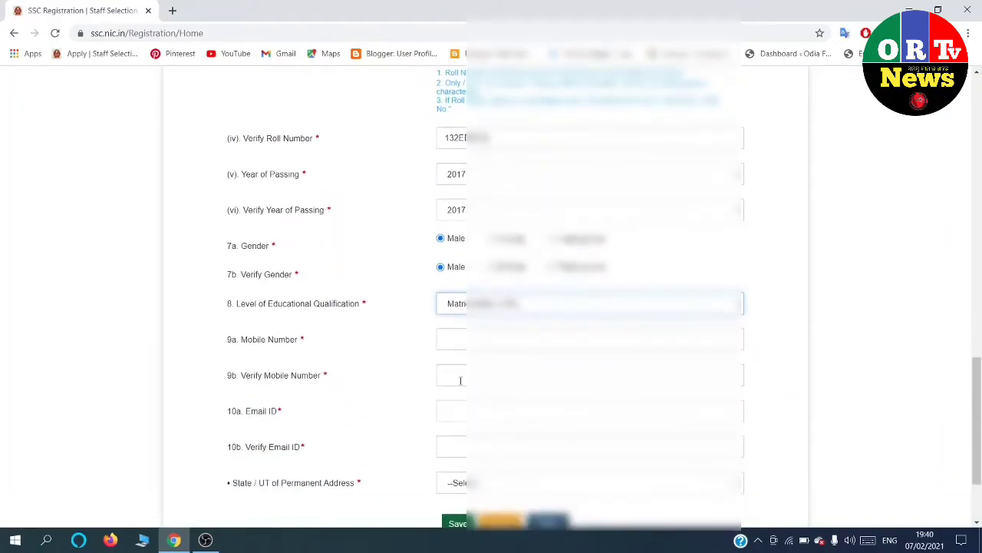
Enter the mobile number, then the e-mail address in Email ID and Verify Email ID.
click(478, 346)
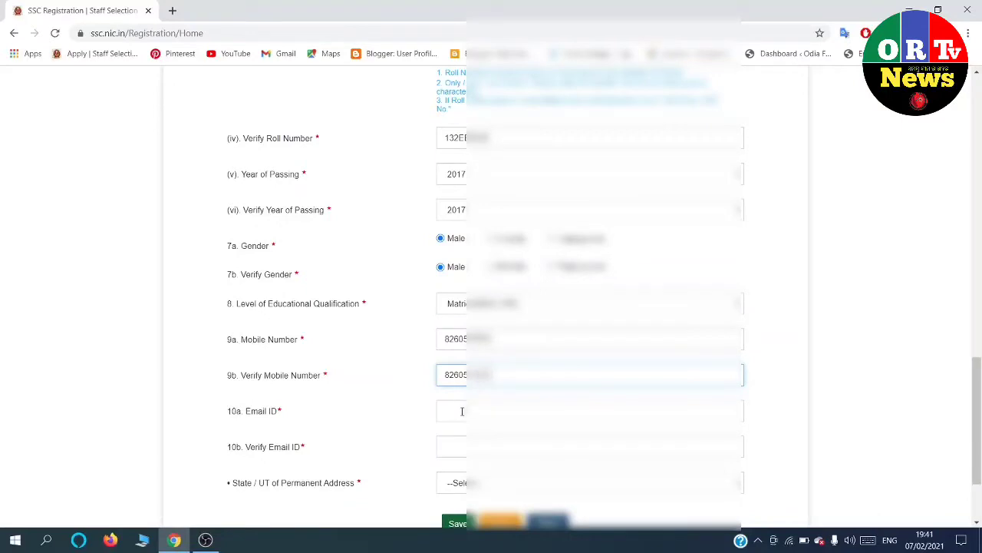
click(461, 412)
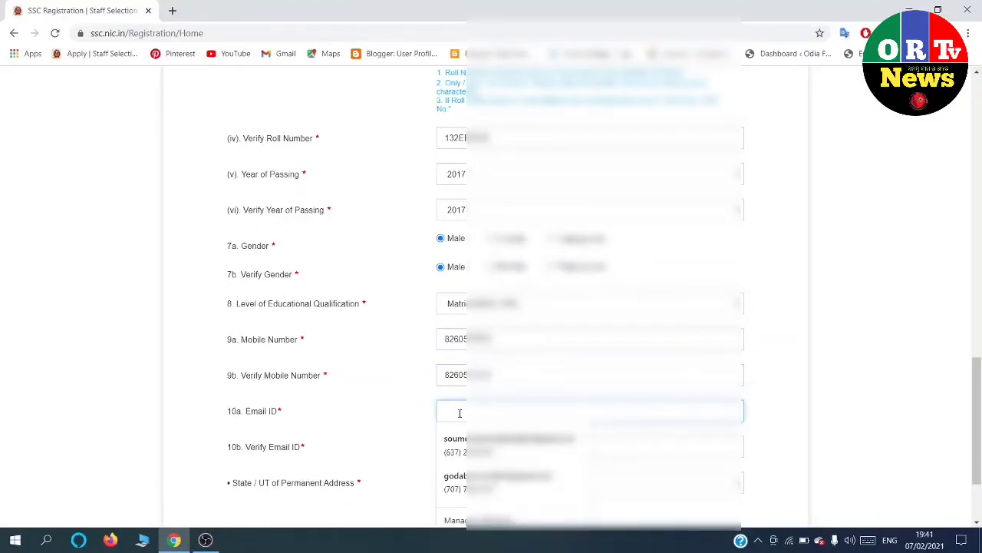
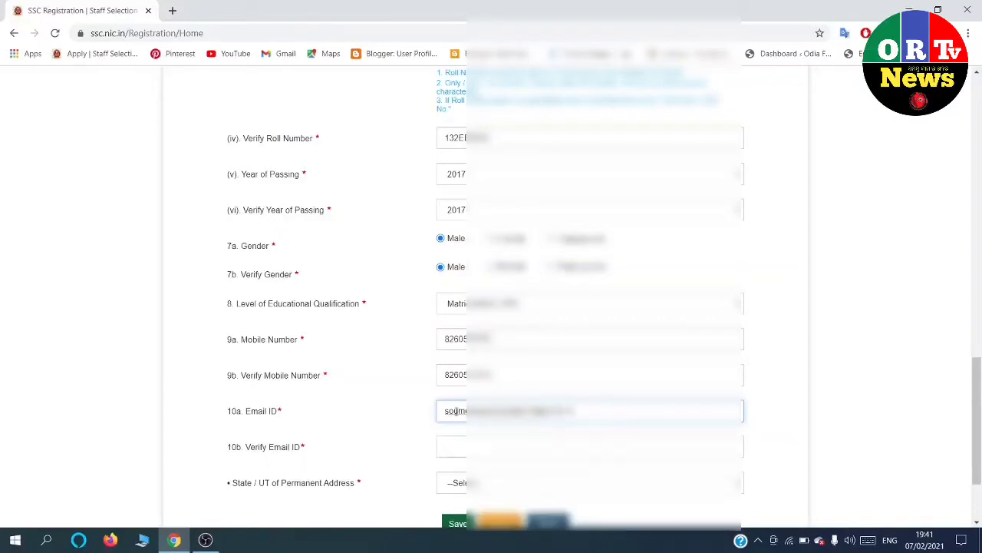
click(465, 453)
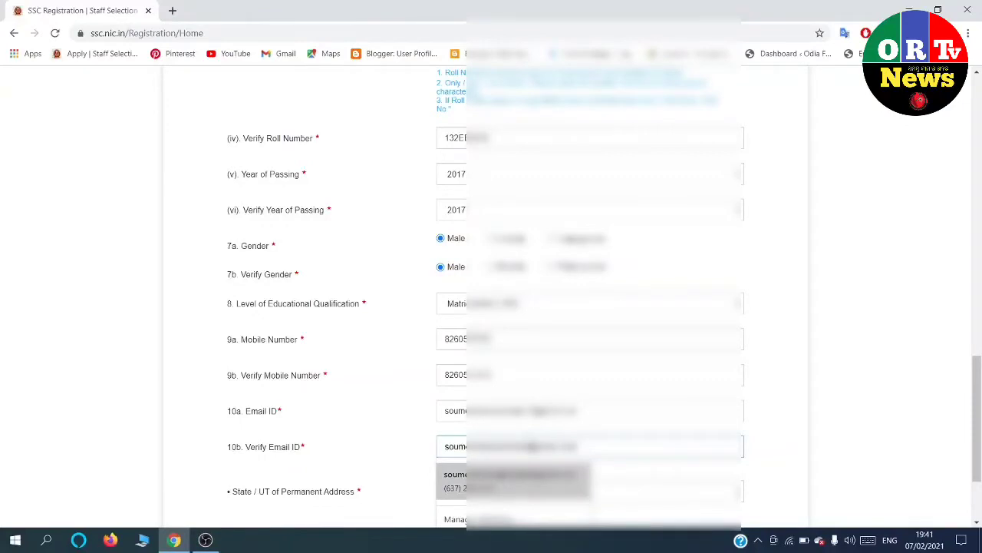
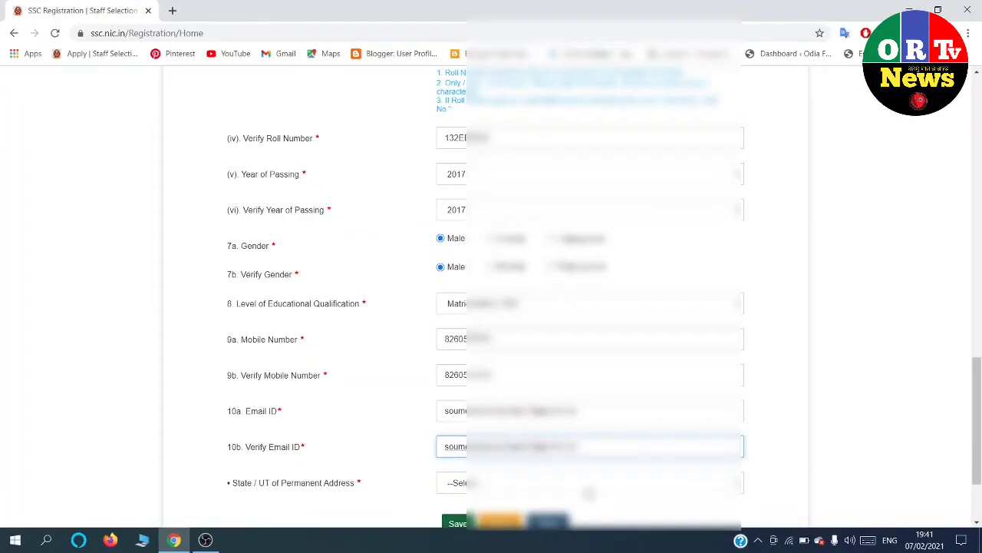
Choose Odisha as the permanent address state and save the registration details.
click(584, 489)
scroll(584, 391, down, 3)
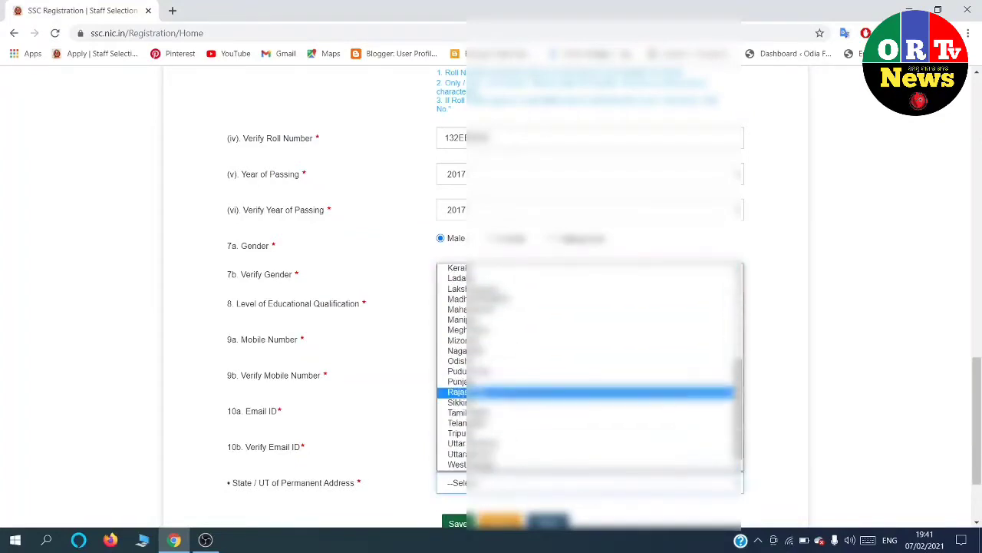
click(498, 361)
scroll(509, 379, down, 2)
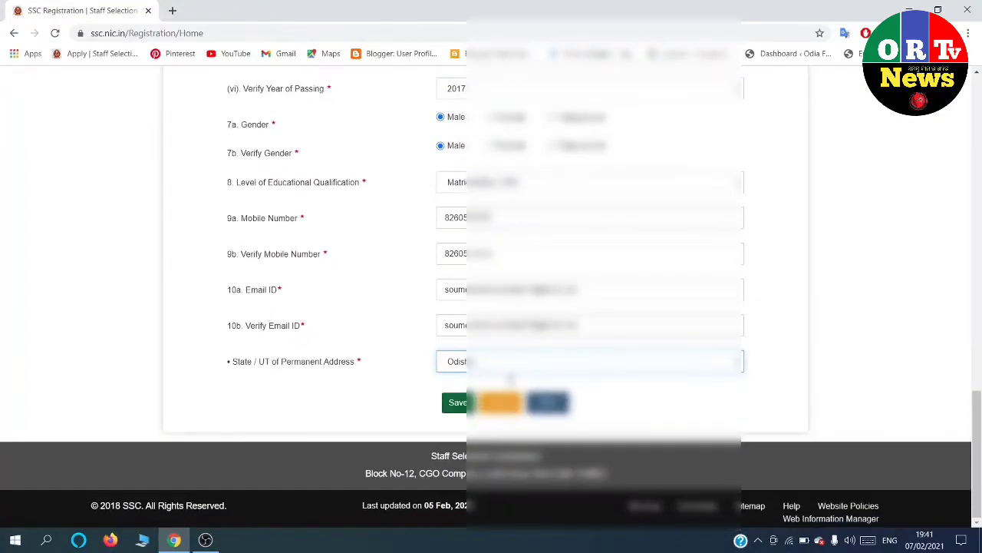
click(459, 404)
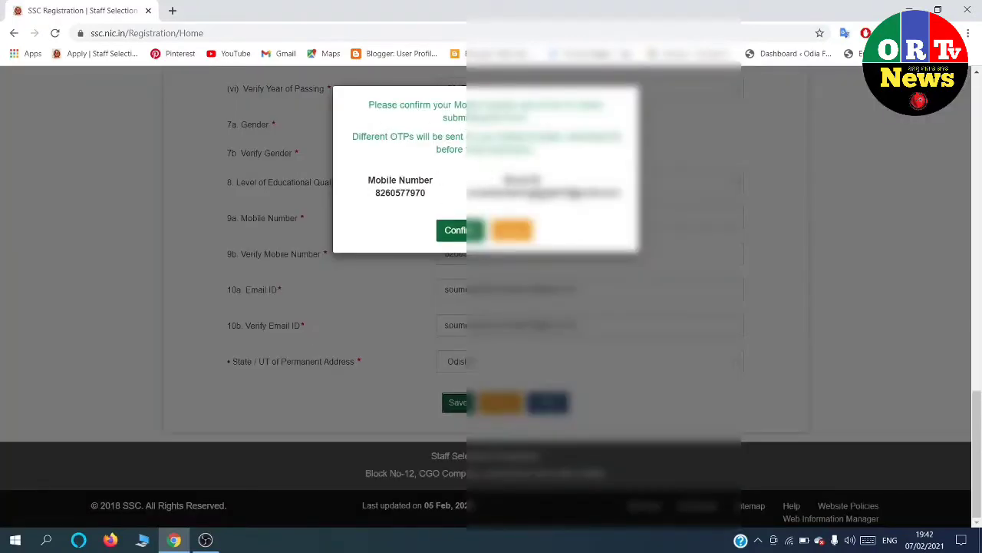
Confirm the mobile number and e-mail for OTPs, then dismiss the Basic Details saved notice.
click(457, 232)
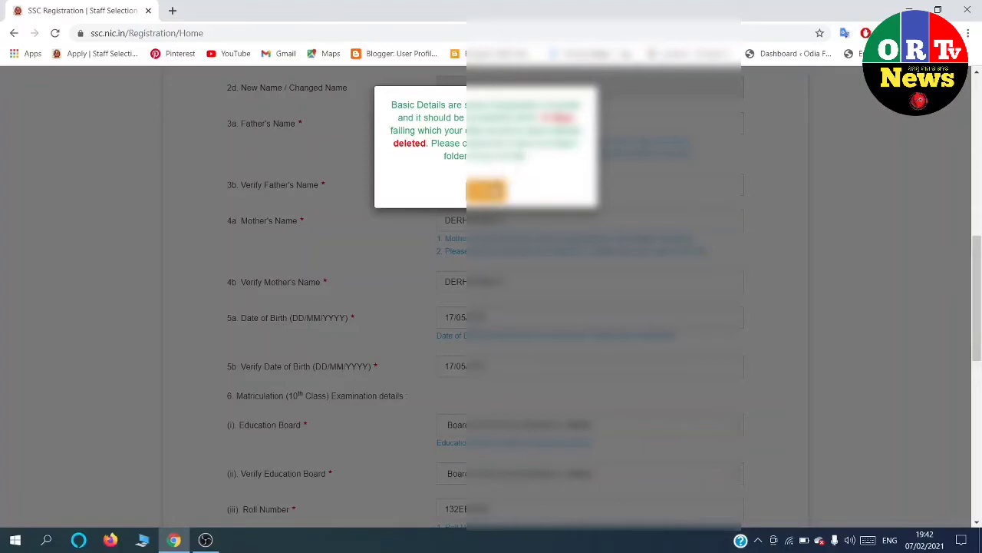
scroll(491, 307, down, 3)
scroll(491, 307, up, 1)
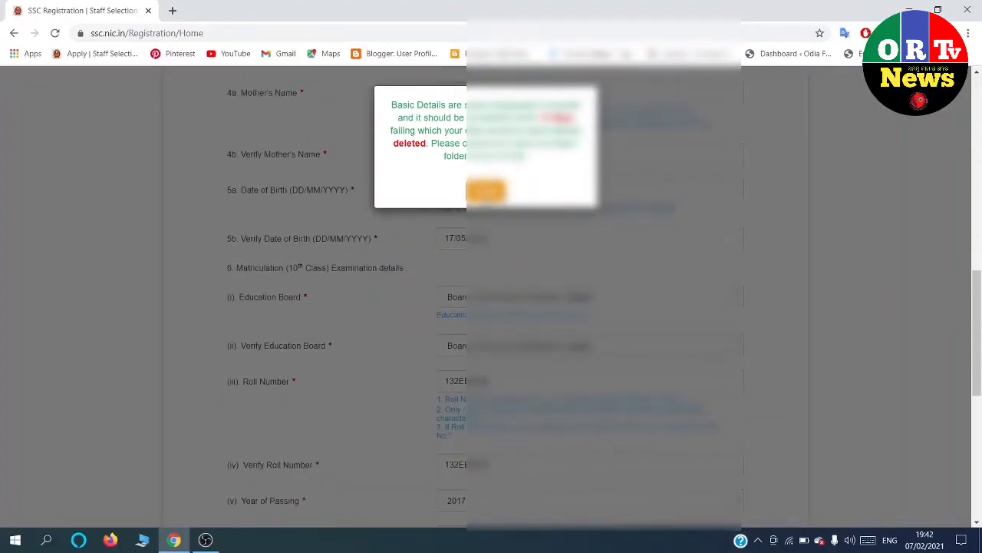
scroll(491, 307, down, 7)
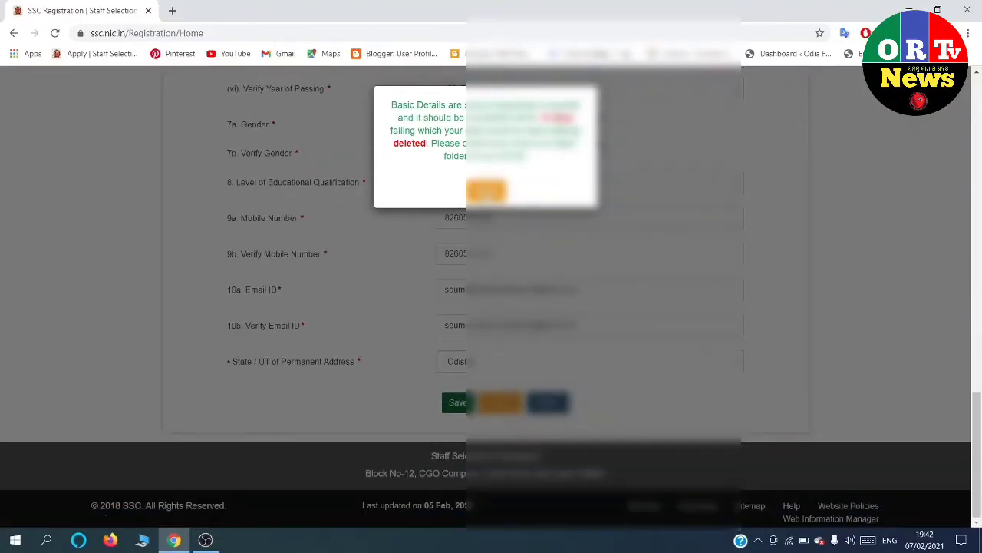
click(486, 191)
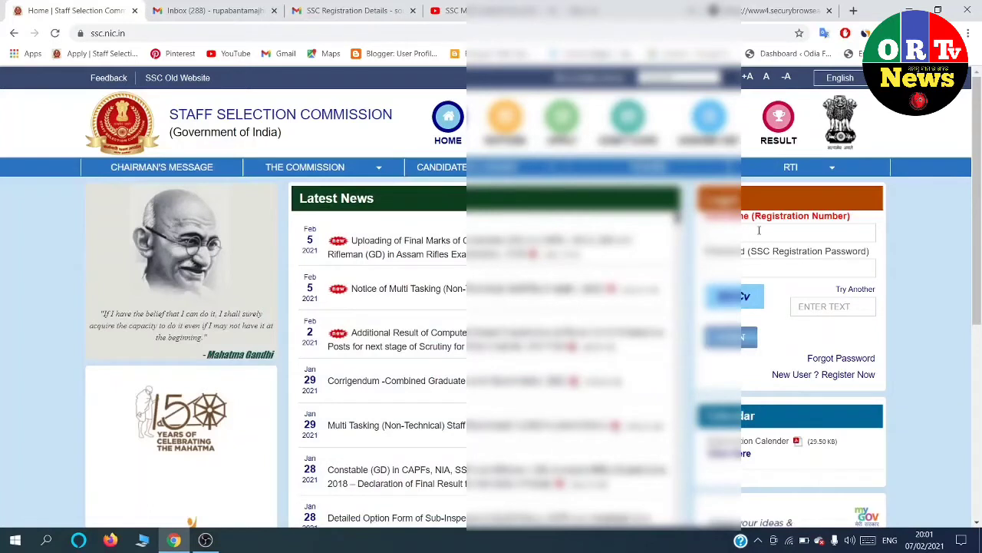
Log in with the saved registration number, password and captcha.
click(759, 231)
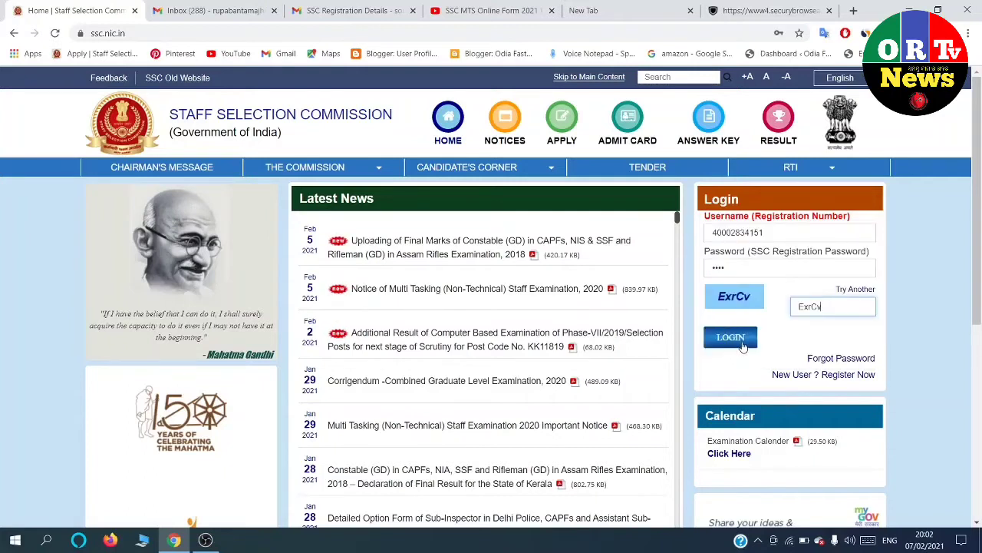
click(742, 340)
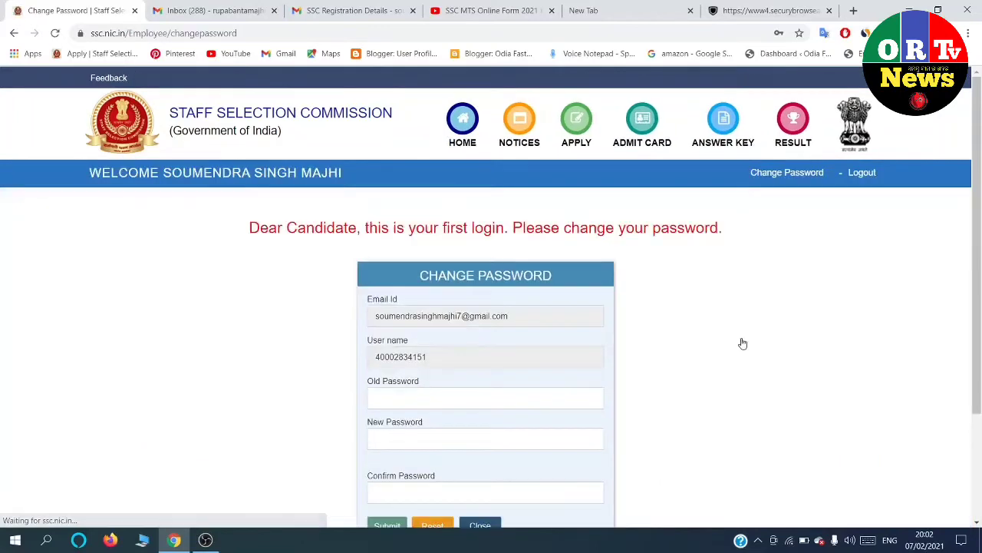
Enter the current first-login password, correcting it once.
scroll(542, 352, down, 2)
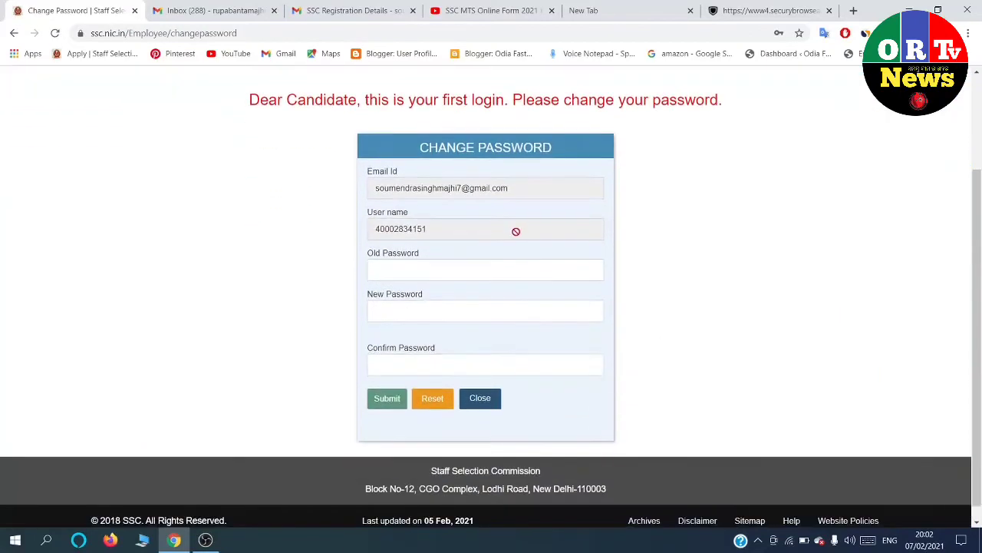
click(450, 275)
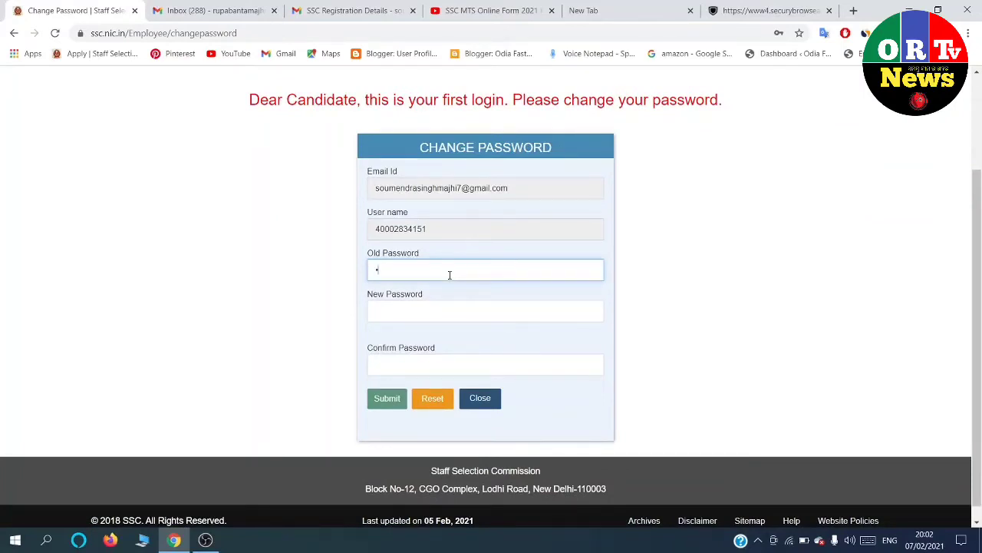
text(•••••••••)
click(444, 308)
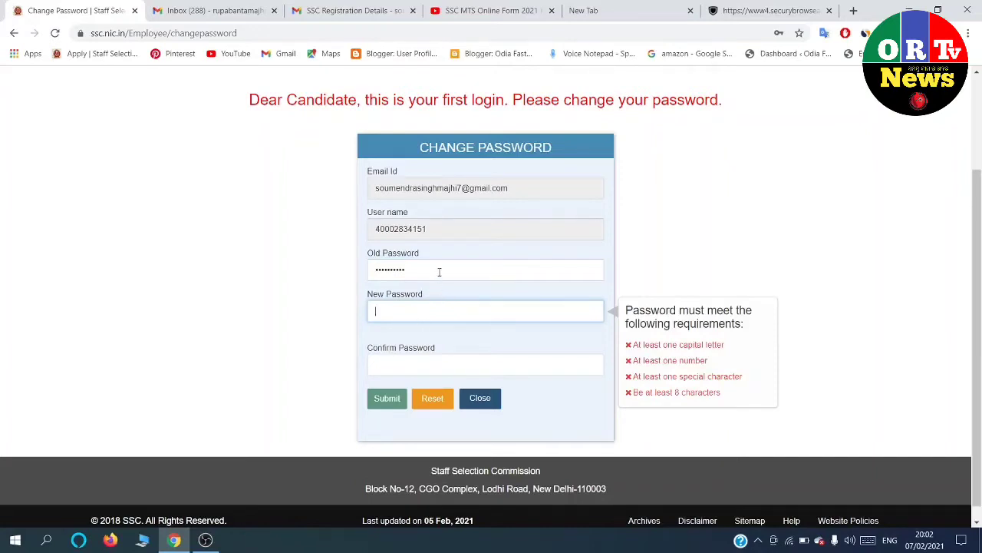
click(439, 270)
key(BackSpace)
key(BackSpace)
key(BackSpace)
key(BackSpace)
key(BackSpace)
key(BackSpace)
key(BackSpace)
key(BackSpace)
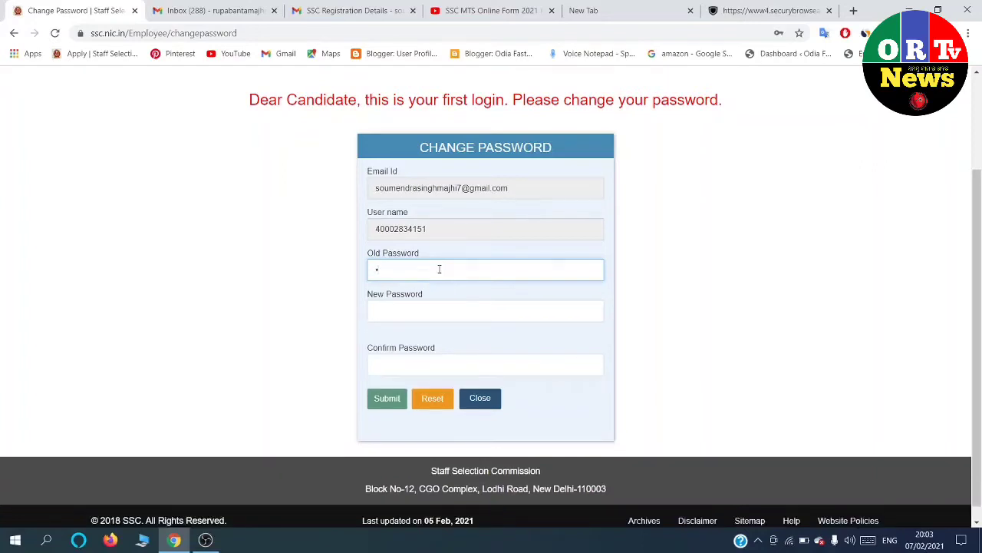
text(•)
Enter a new compliant password, confirm it, and submit the change.
click(398, 303)
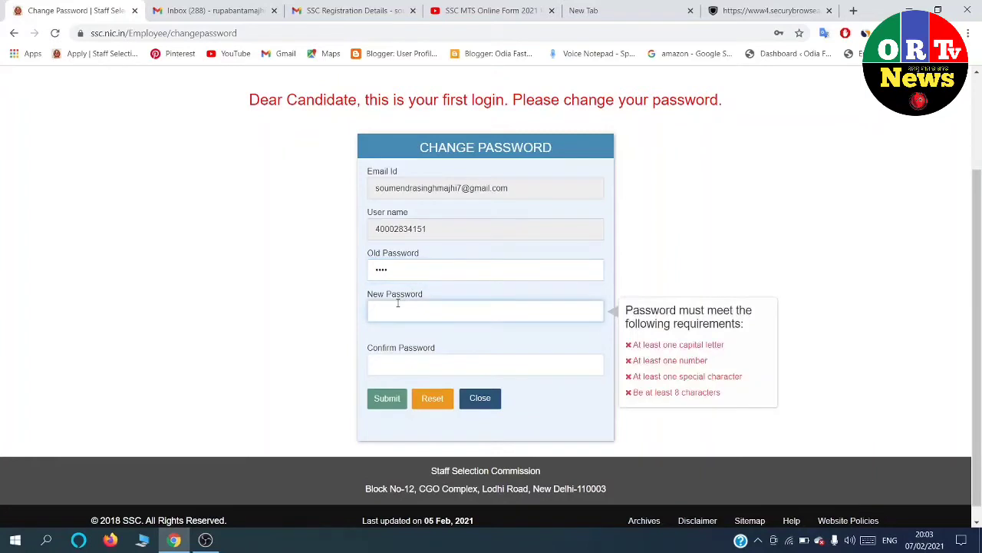
text(••••••)
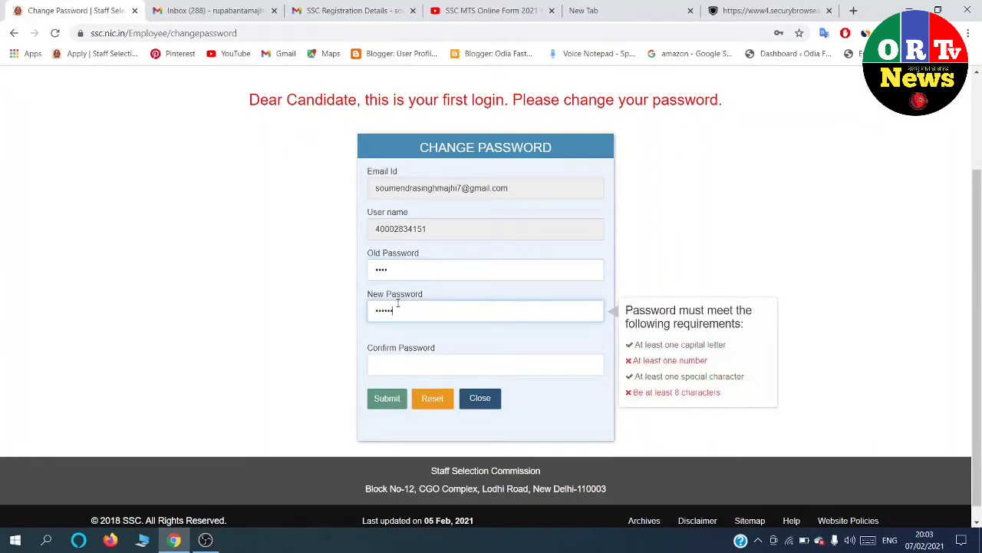
text(•••)
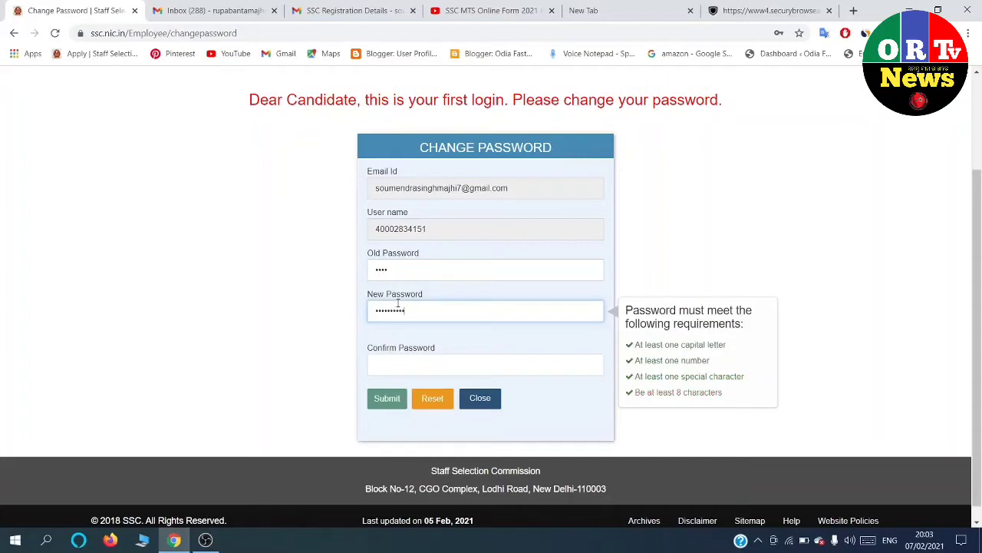
click(396, 367)
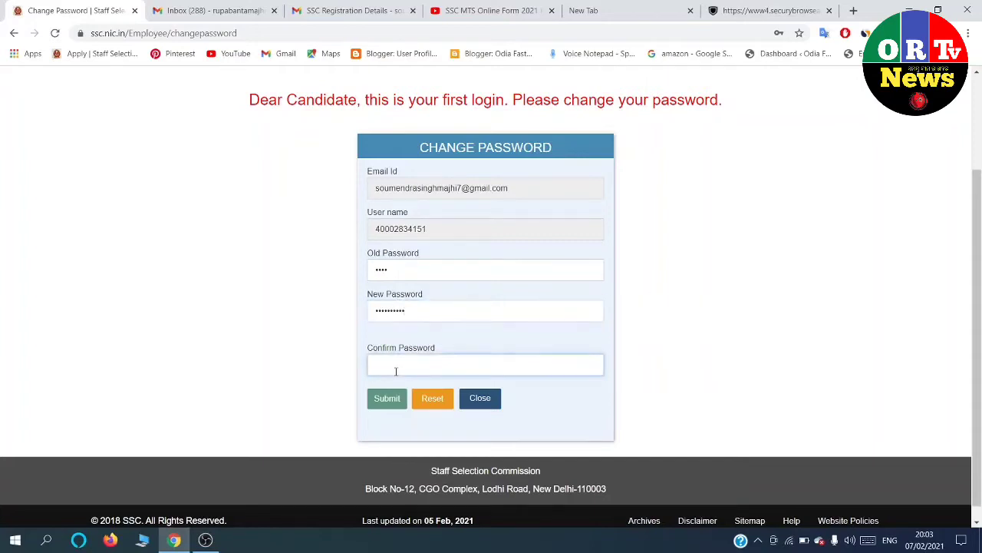
text(•)
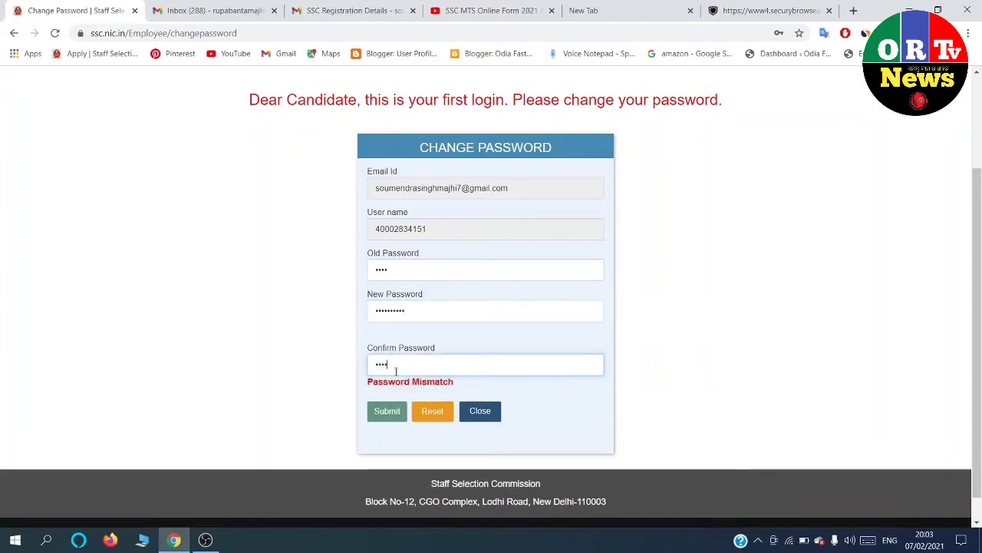
text(•••••)
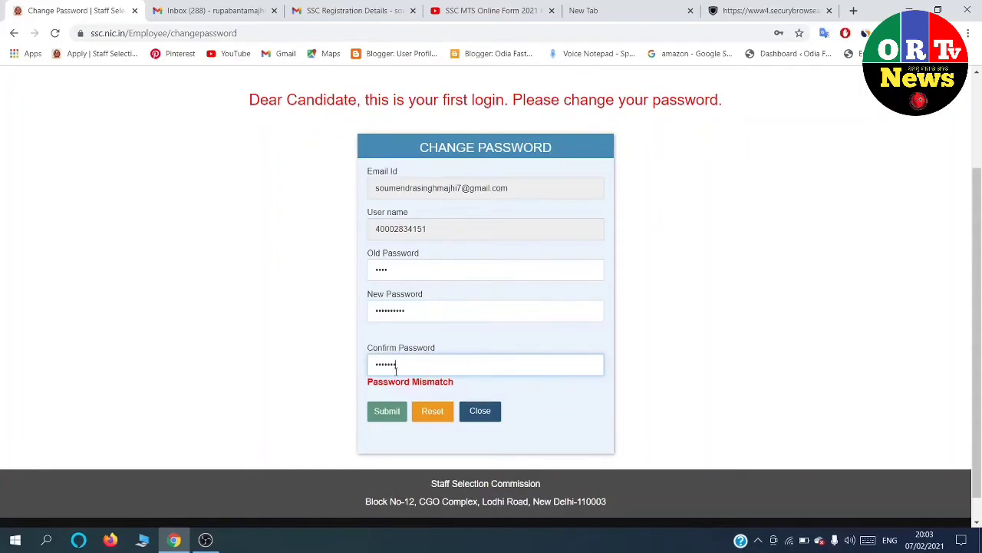
text(••••)
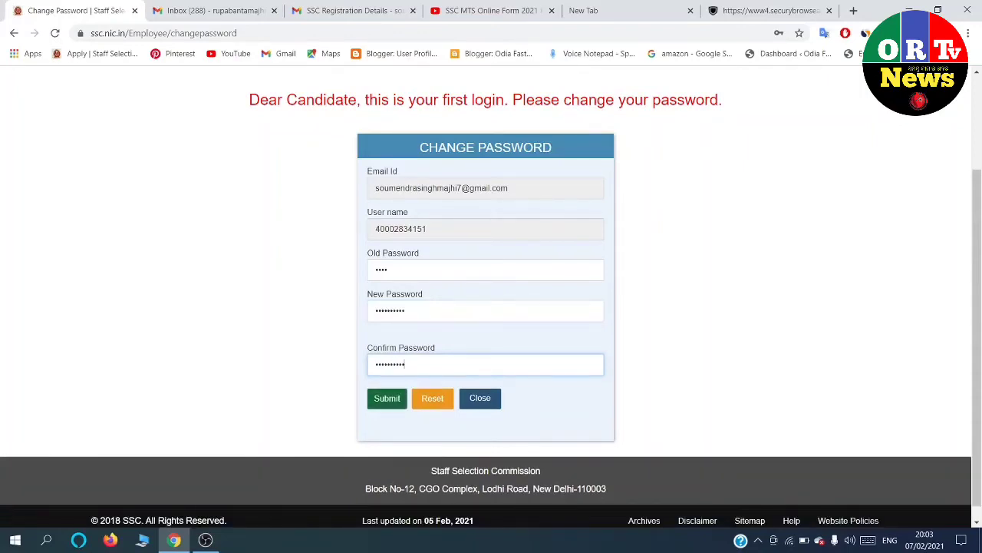
click(388, 404)
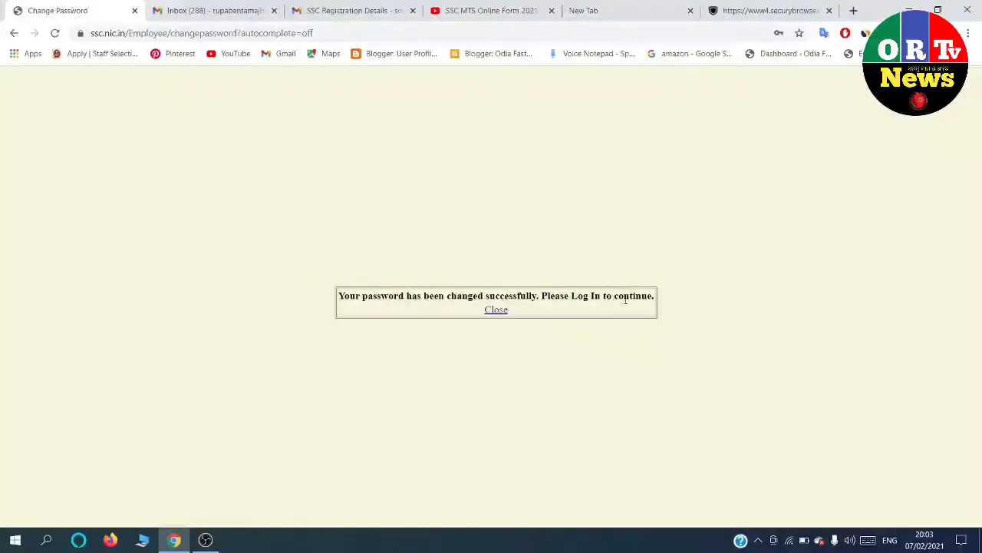
Log back in with the registration number, the new password and the captcha text.
click(496, 310)
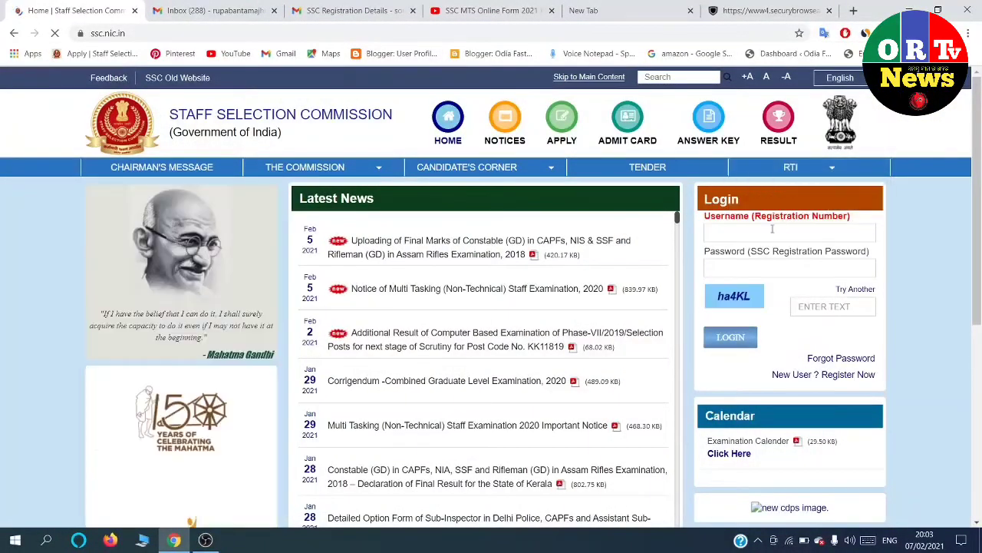
click(772, 230)
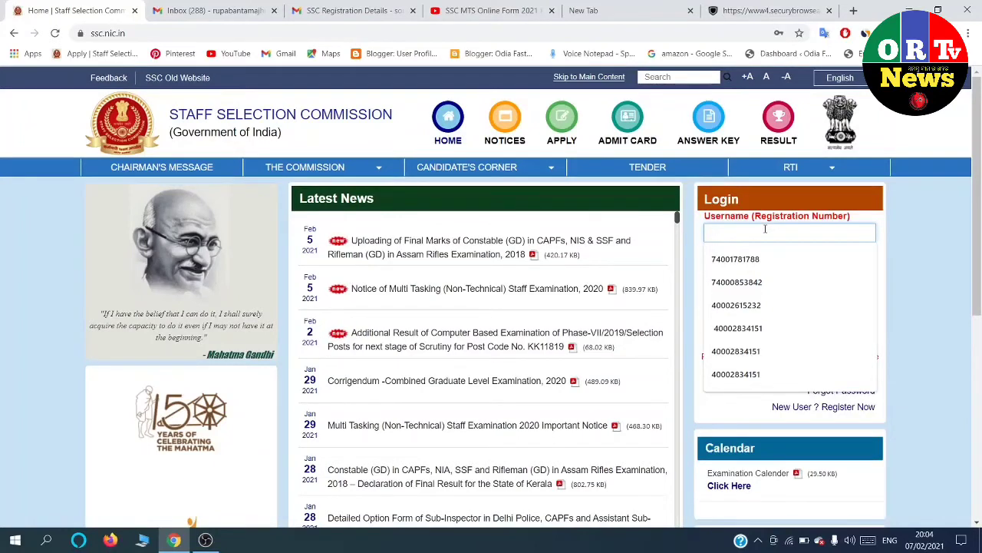
text(400)
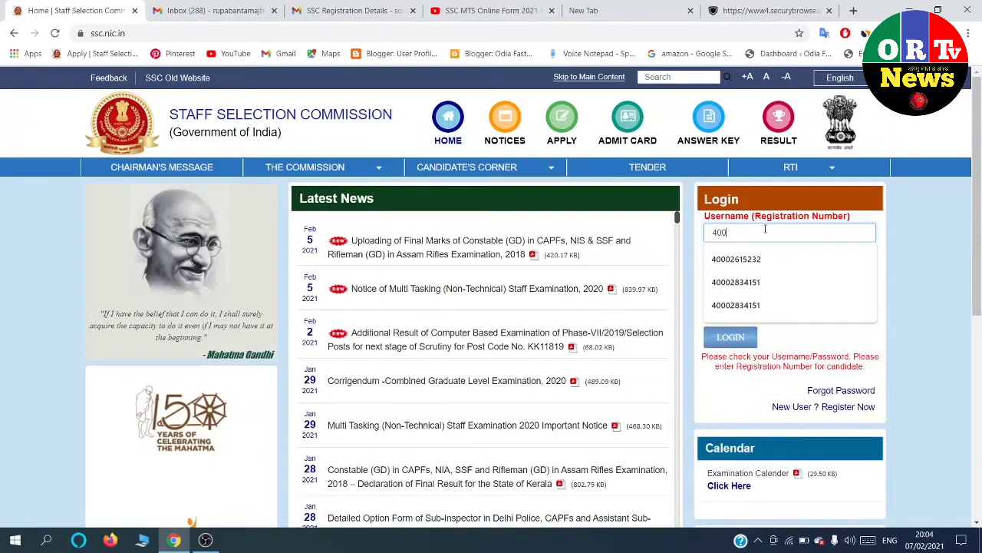
text(02)
click(737, 282)
click(794, 301)
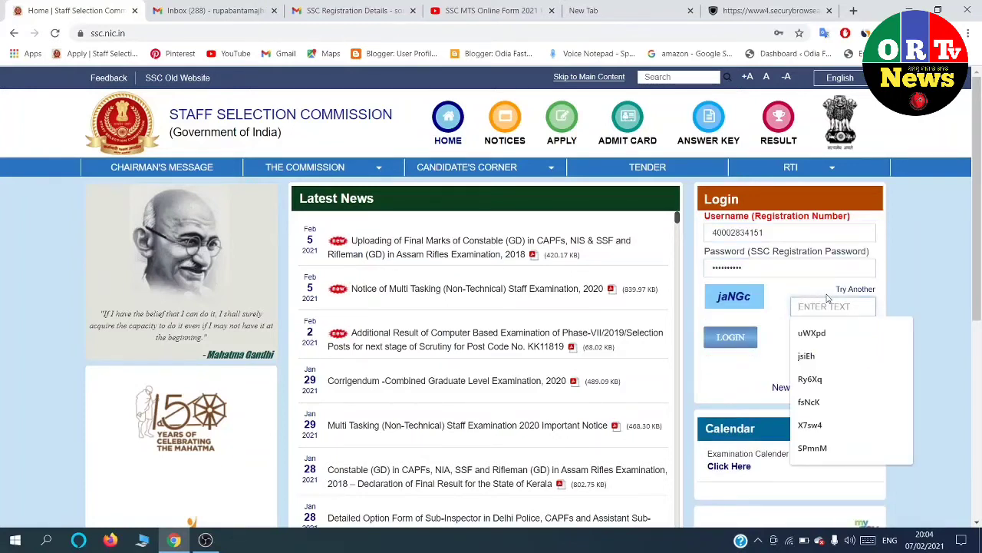
text(j)
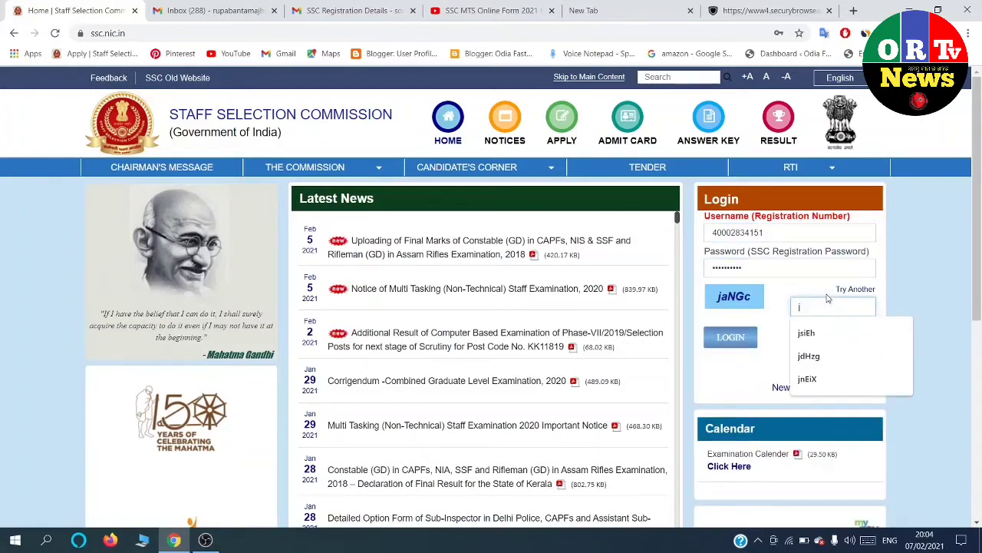
text(a)
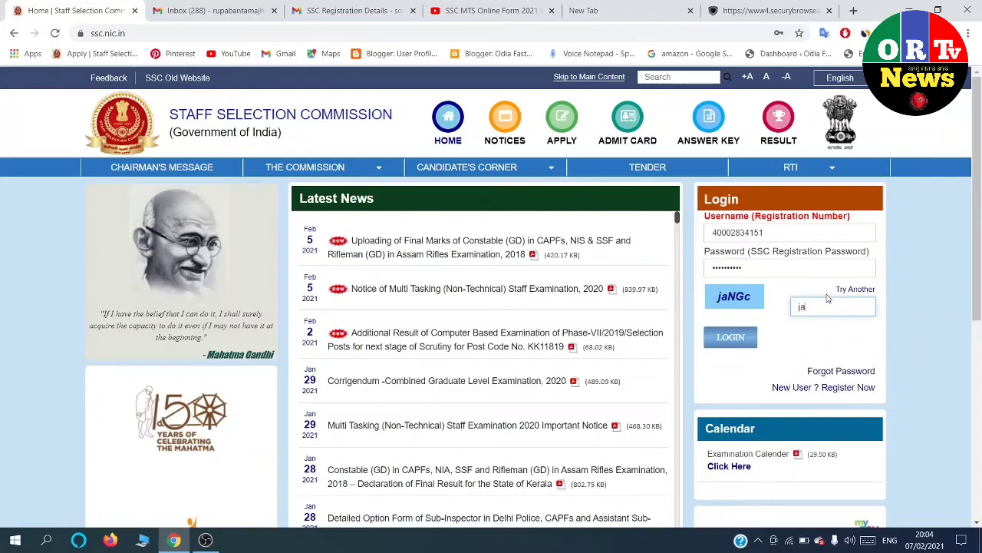
text(NGc)
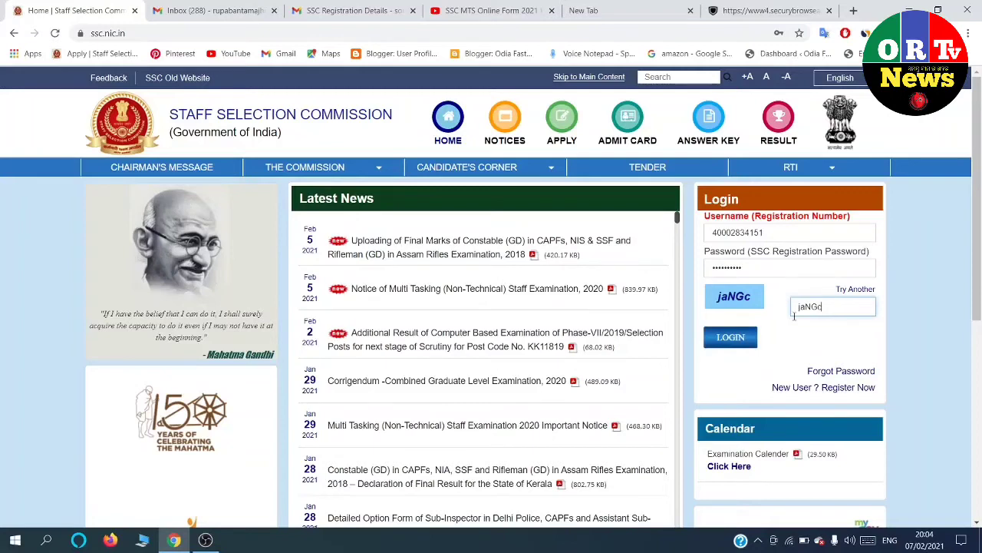
click(722, 337)
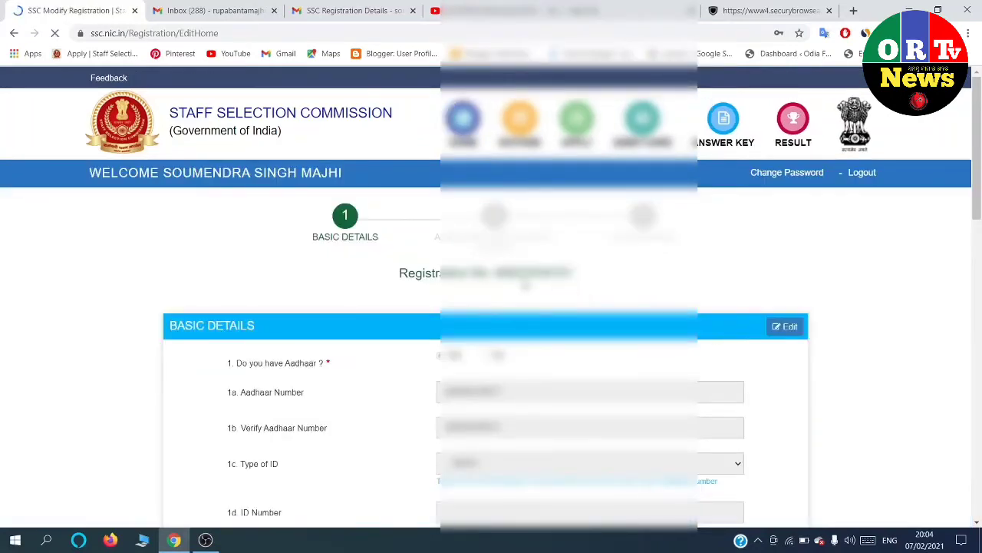
Continue from Basic Details to the Additional and Contact Details step.
scroll(410, 224, down, 2)
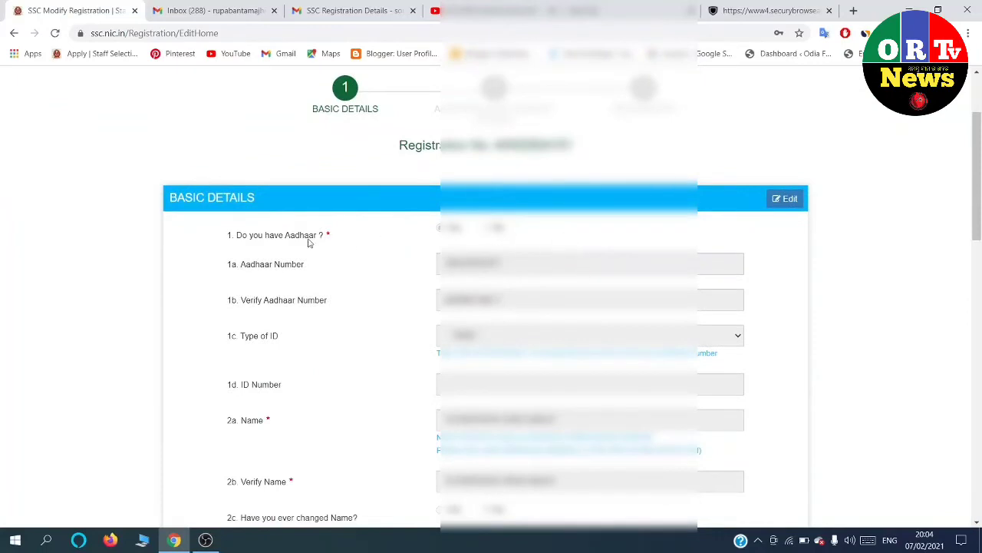
scroll(515, 252, down, 2)
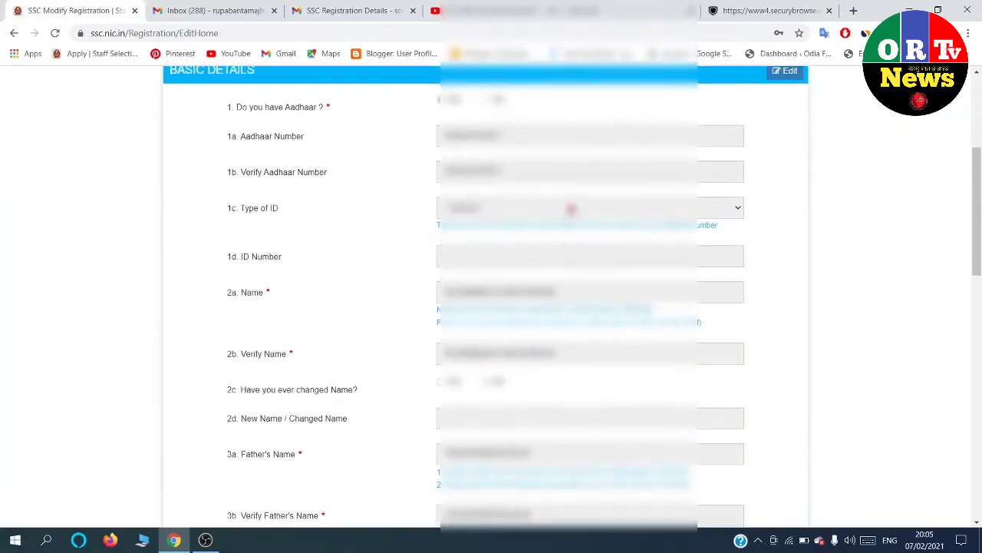
scroll(587, 203, down, 2)
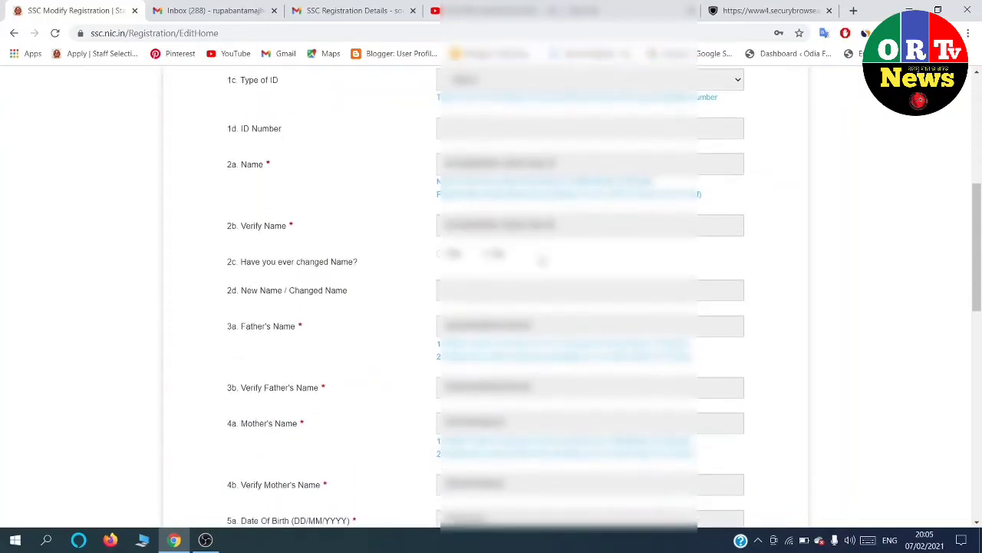
scroll(523, 231, down, 3)
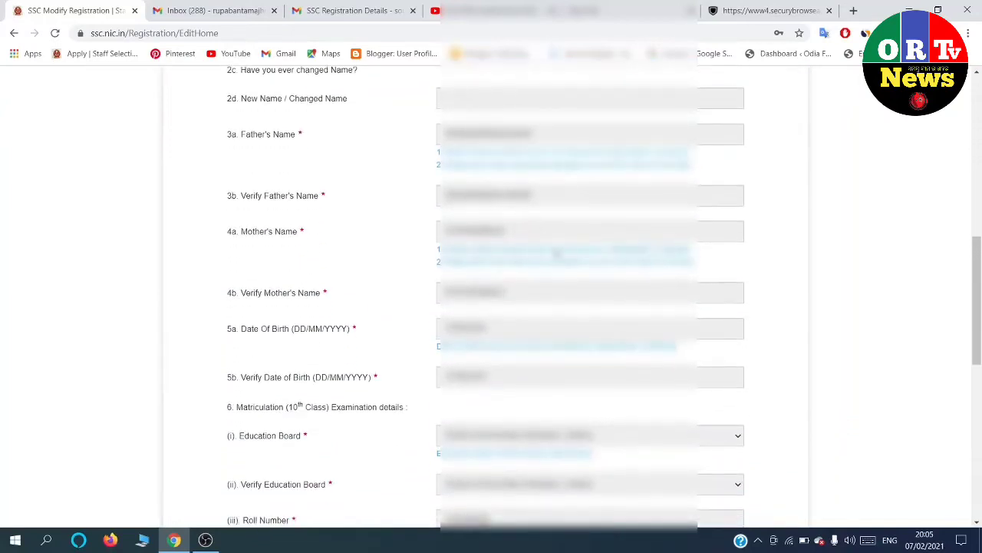
scroll(528, 244, down, 2)
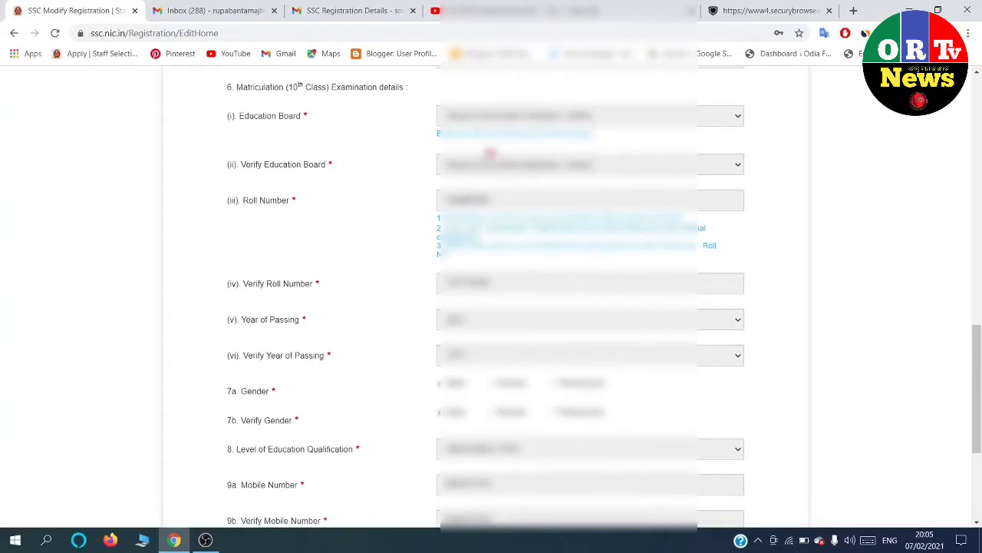
scroll(614, 127, down, 3)
scroll(550, 159, down, 1)
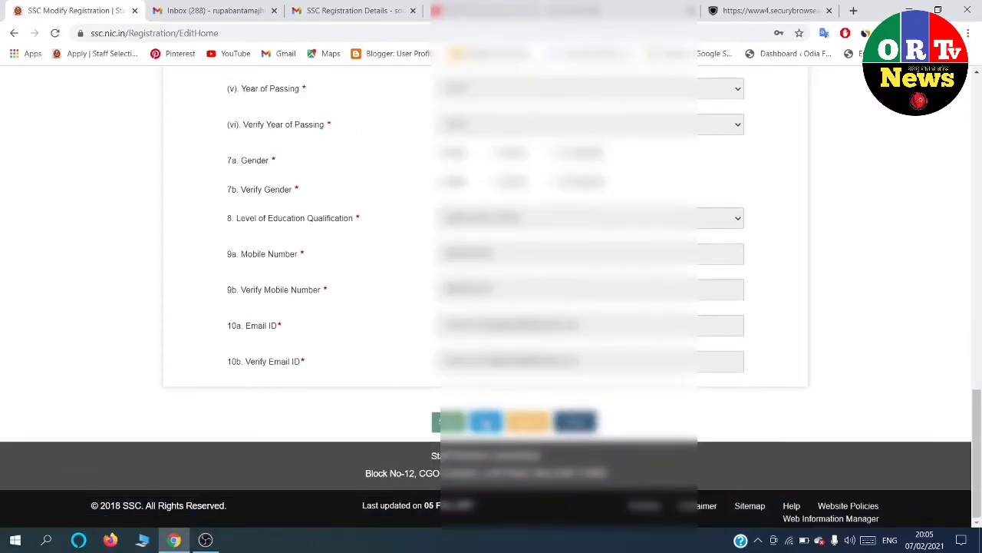
click(486, 422)
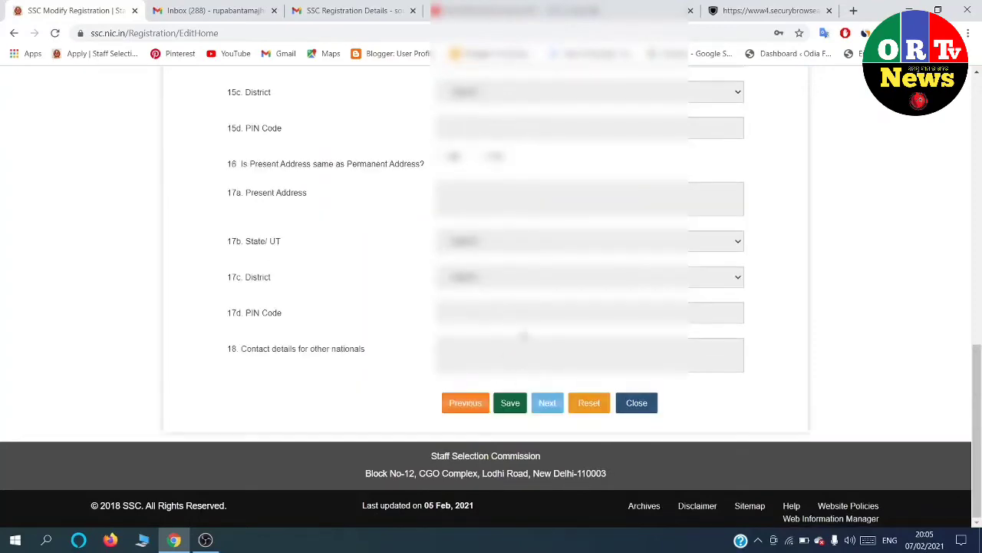
Select ST as the 11a Category.
scroll(523, 334, up, 3)
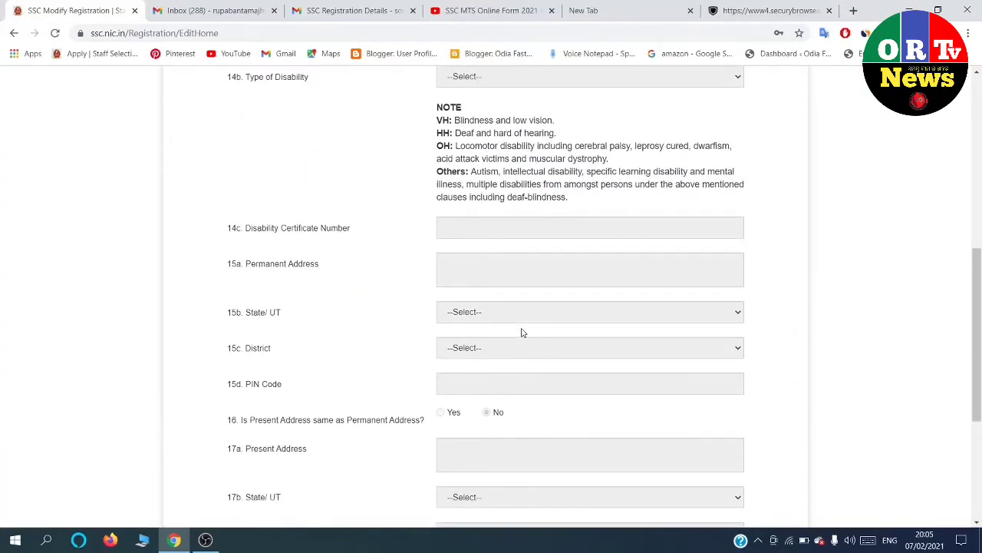
scroll(522, 333, up, 4)
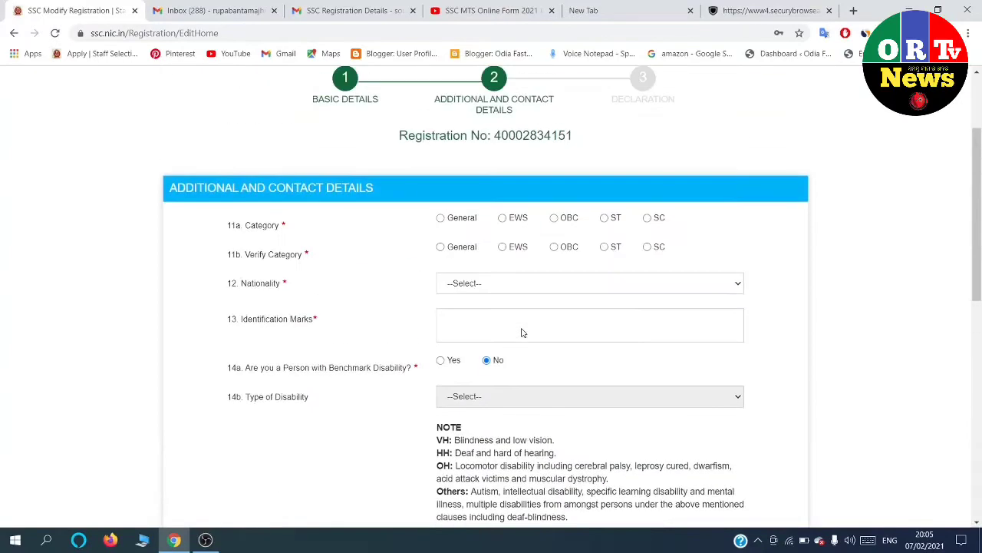
click(604, 218)
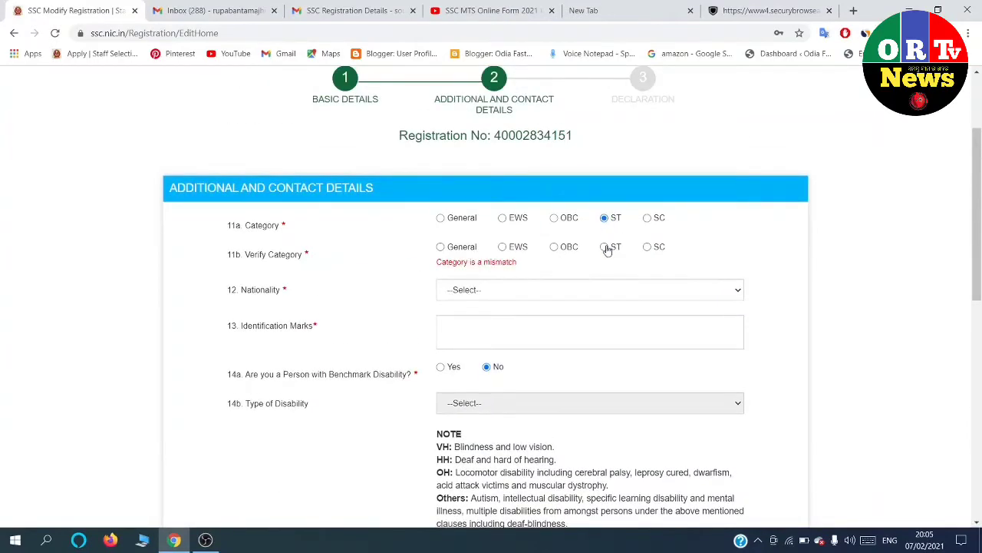
Confirm ST in Verify Category and set nationality to Citizen of India.
click(606, 247)
scroll(606, 248, down, 1)
click(544, 221)
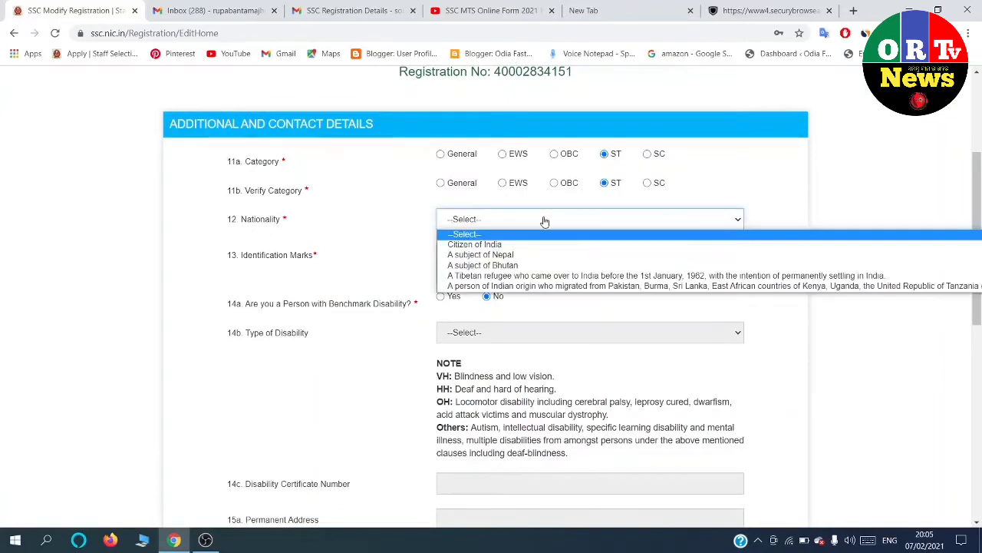
click(522, 245)
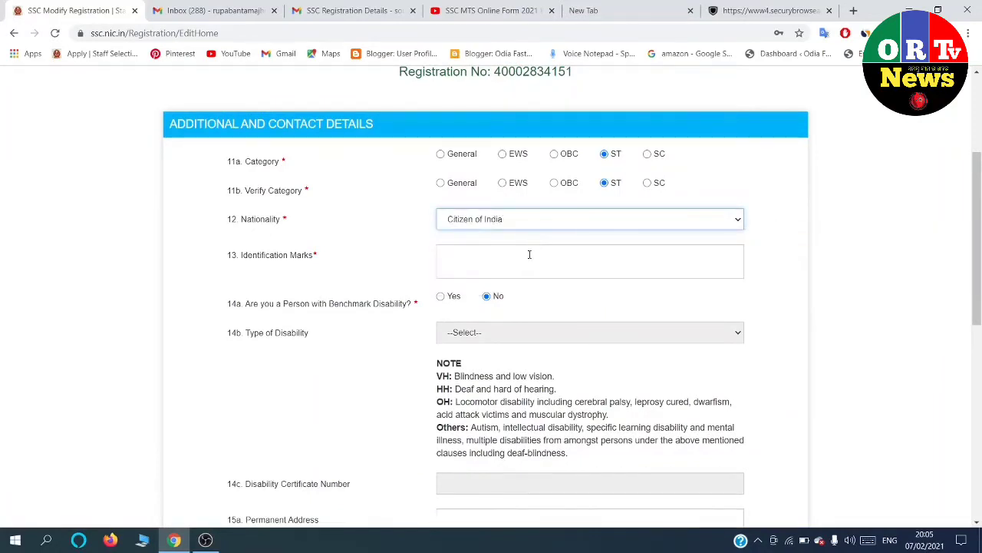
Enter 'MOLE MARK ON FACE' as the identification mark.
click(524, 256)
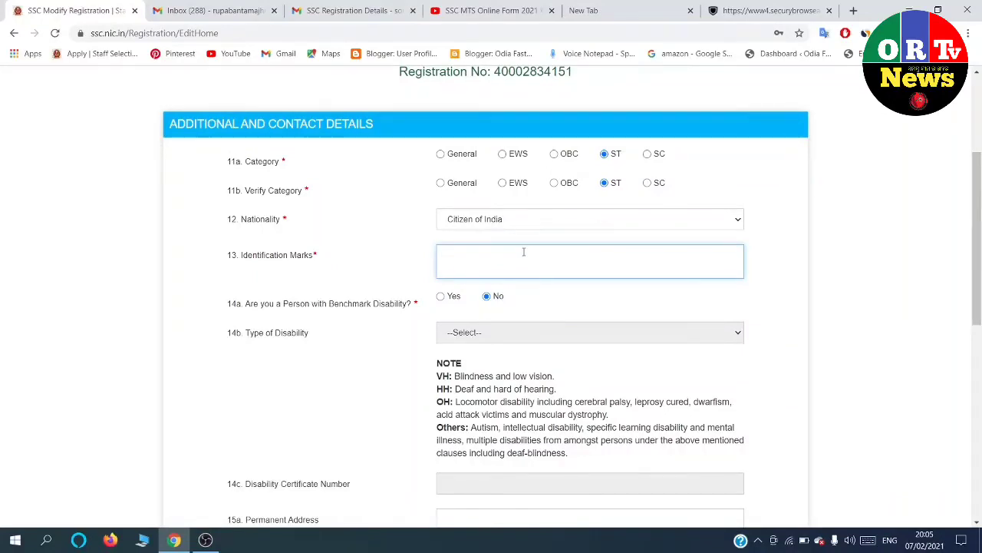
text(MOLE MARK O)
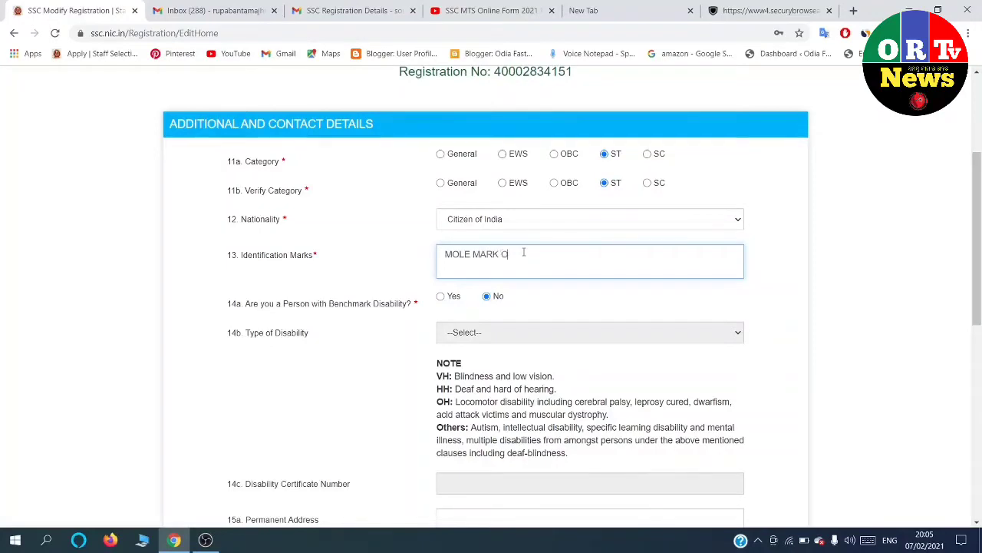
text(N FACE)
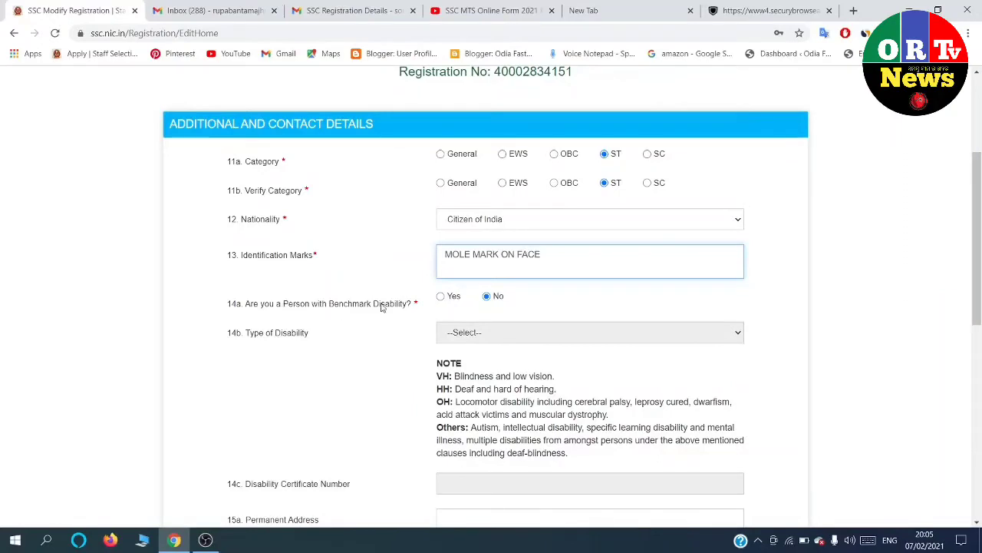
scroll(504, 299, down, 1)
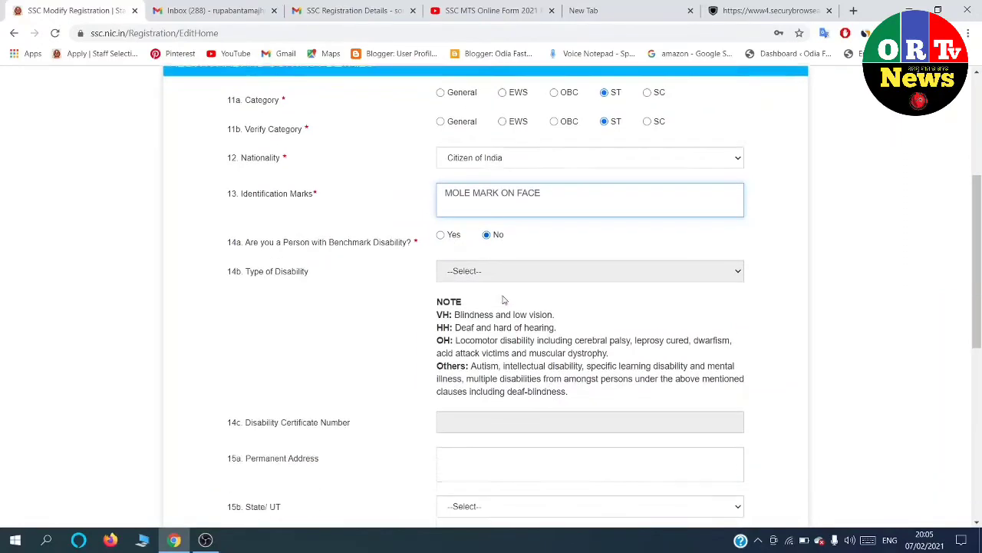
scroll(504, 299, down, 1)
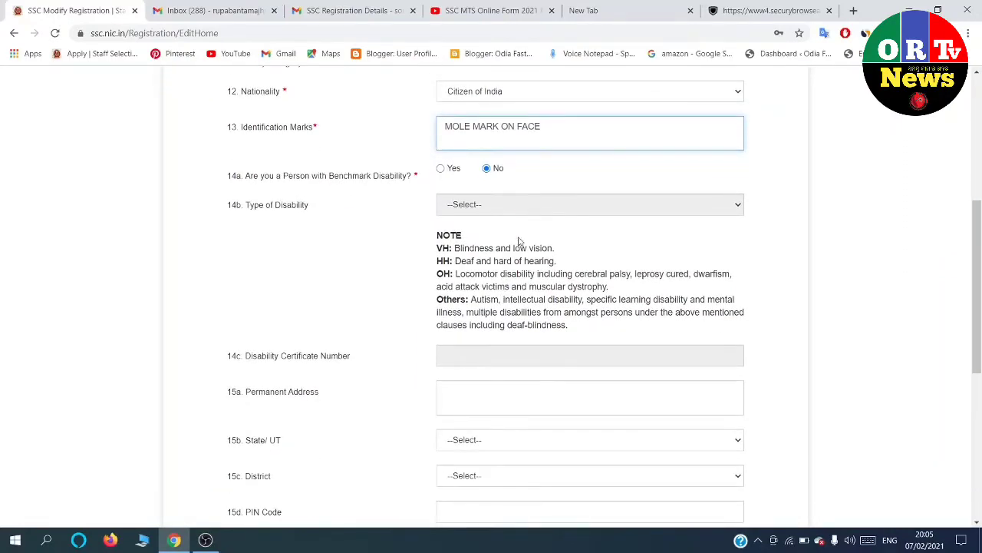
Enter the permanent address with state Odisha and district Nuapada.
click(476, 398)
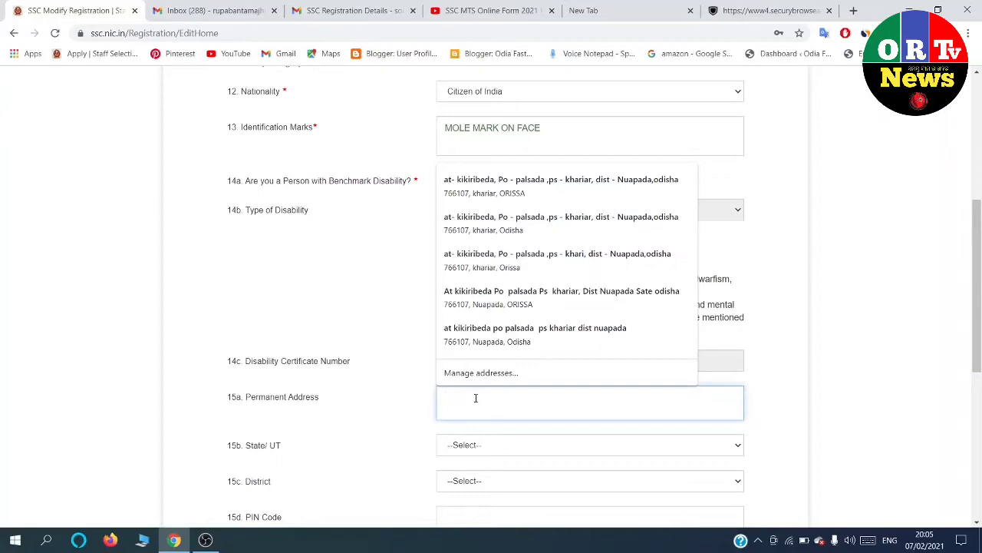
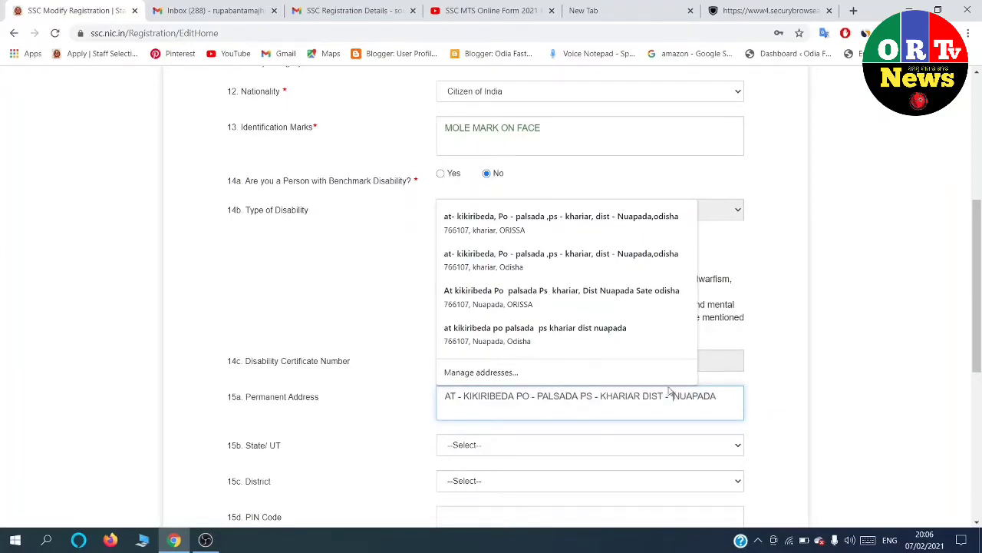
click(524, 445)
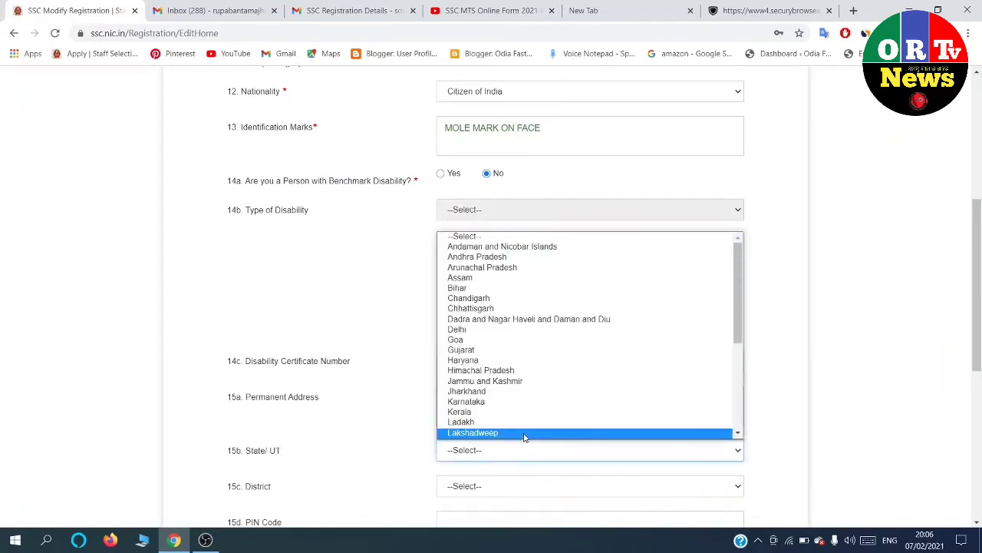
scroll(525, 380, down, 5)
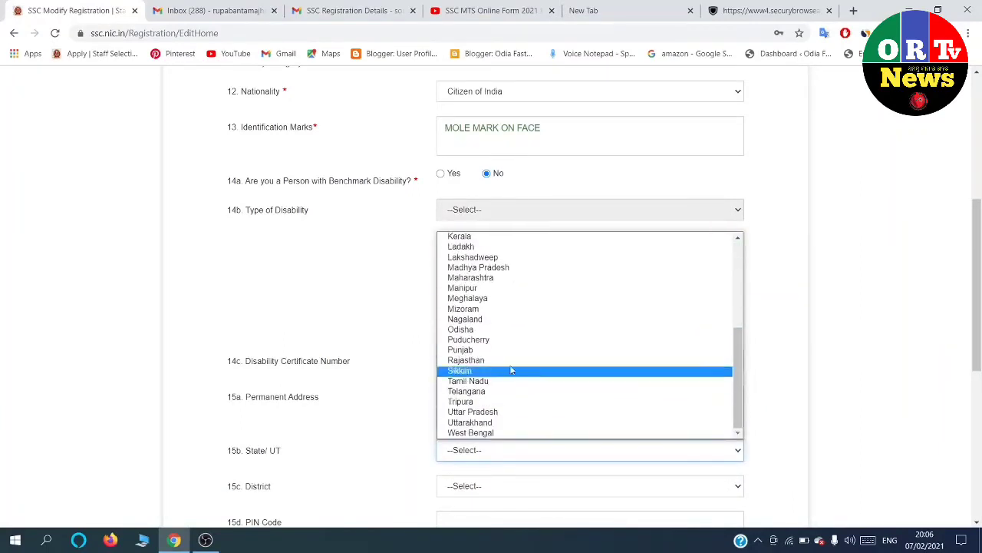
click(488, 333)
scroll(509, 360, down, 2)
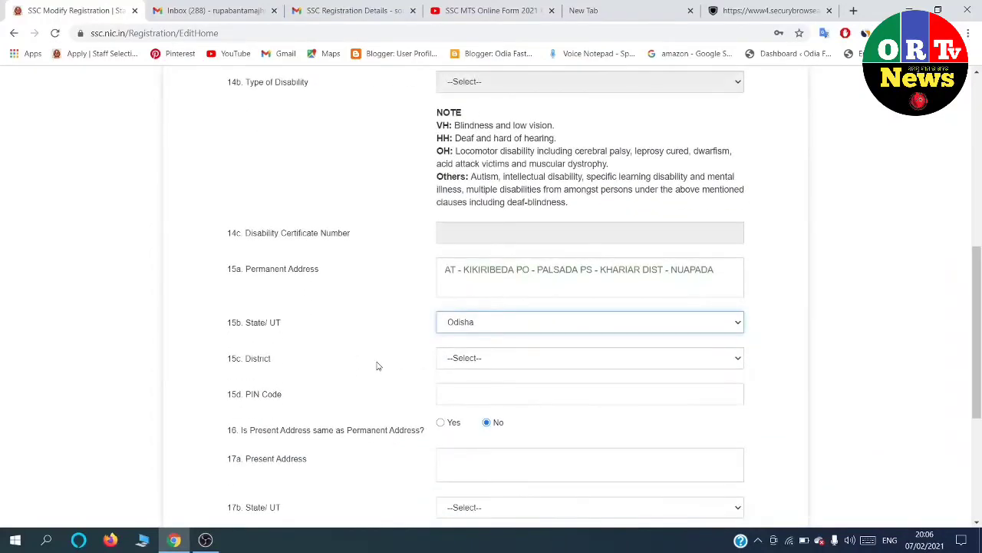
click(476, 364)
scroll(495, 303, down, 3)
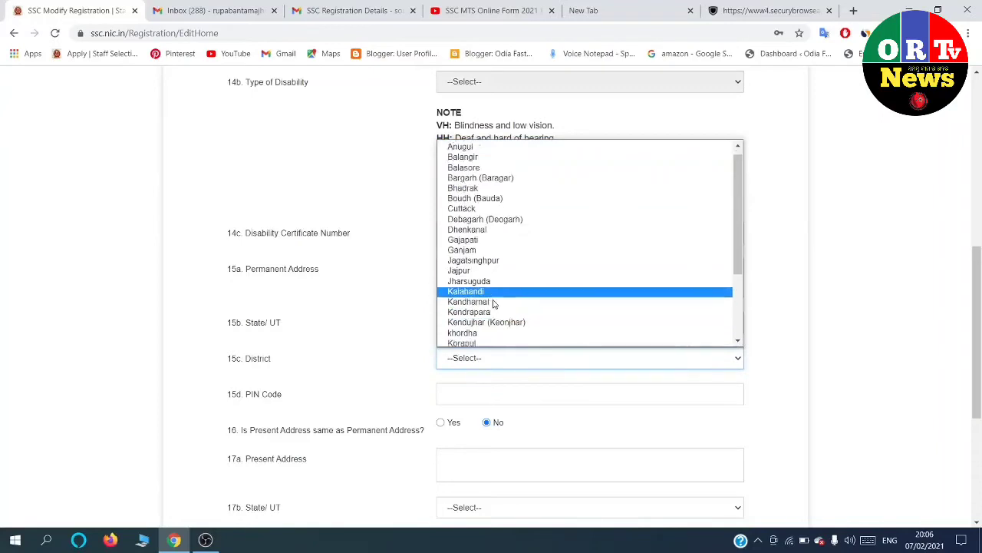
click(484, 289)
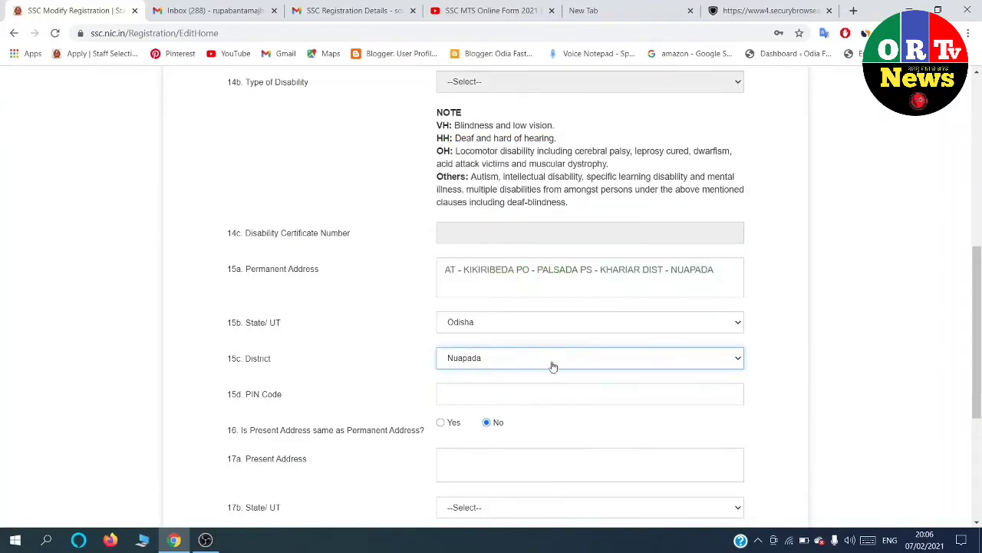
scroll(538, 364, down, 1)
Enter the PIN code and mark the present address as the same as permanent.
click(504, 332)
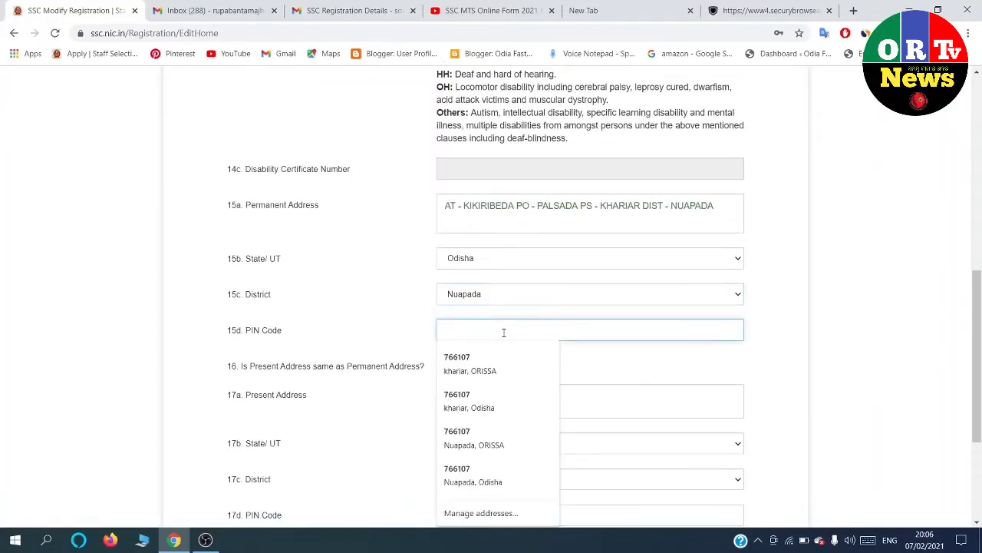
text(766107)
click(394, 324)
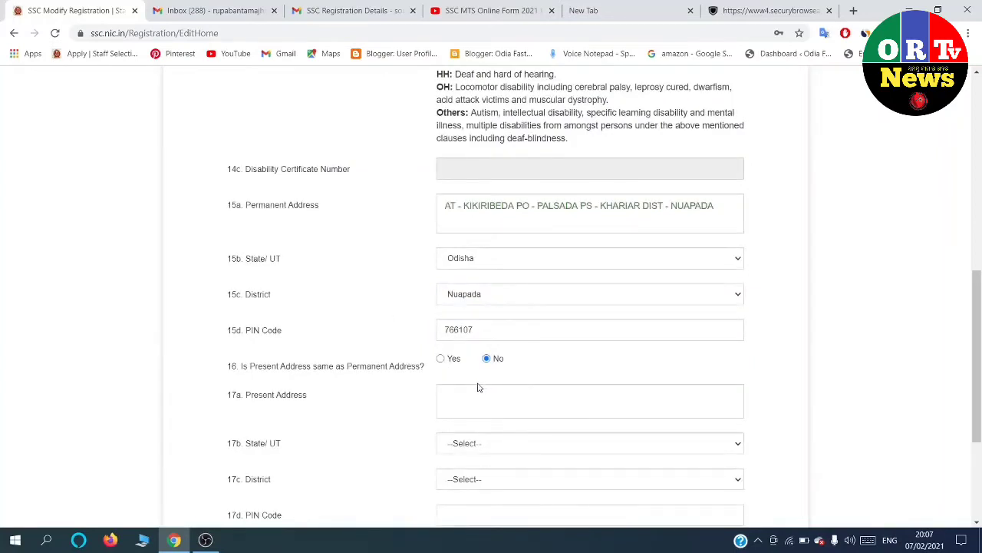
click(441, 358)
scroll(444, 351, down, 2)
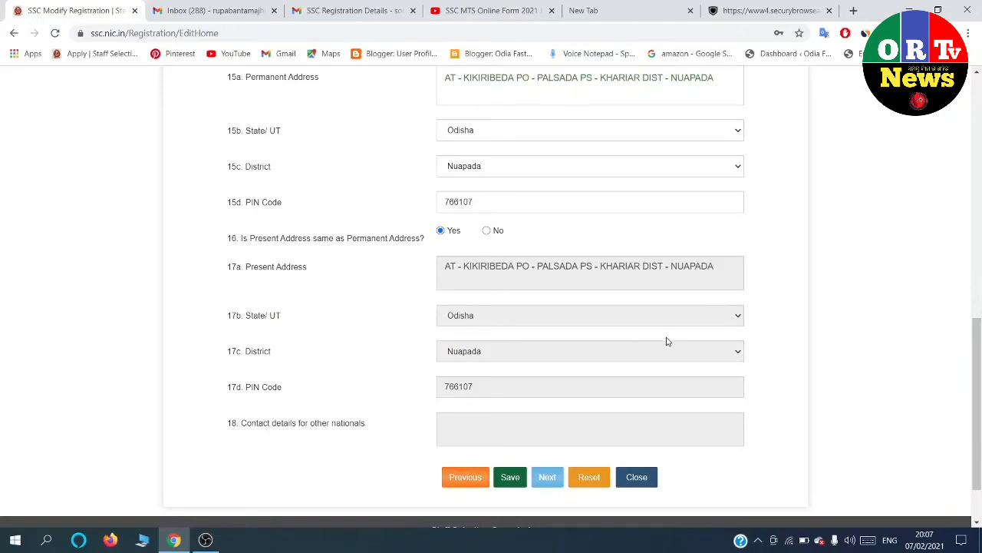
scroll(647, 340, down, 1)
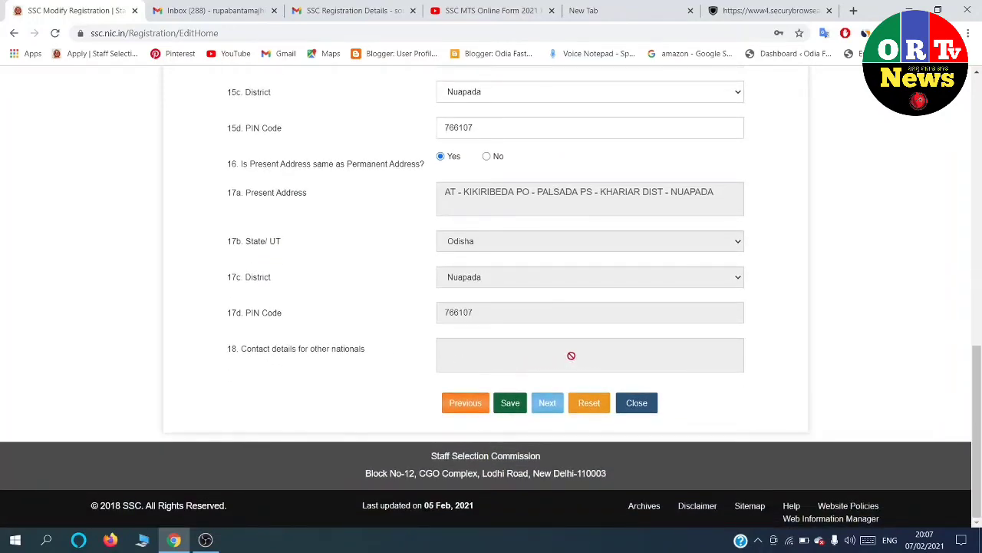
Save the contact details, tick I Agree on the declaration, and request a draft print.
click(510, 403)
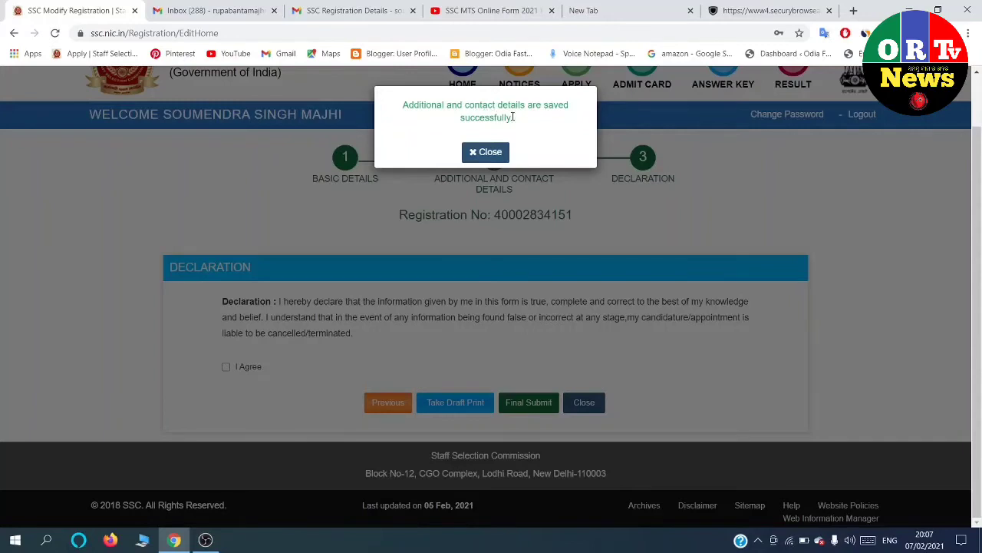
click(494, 154)
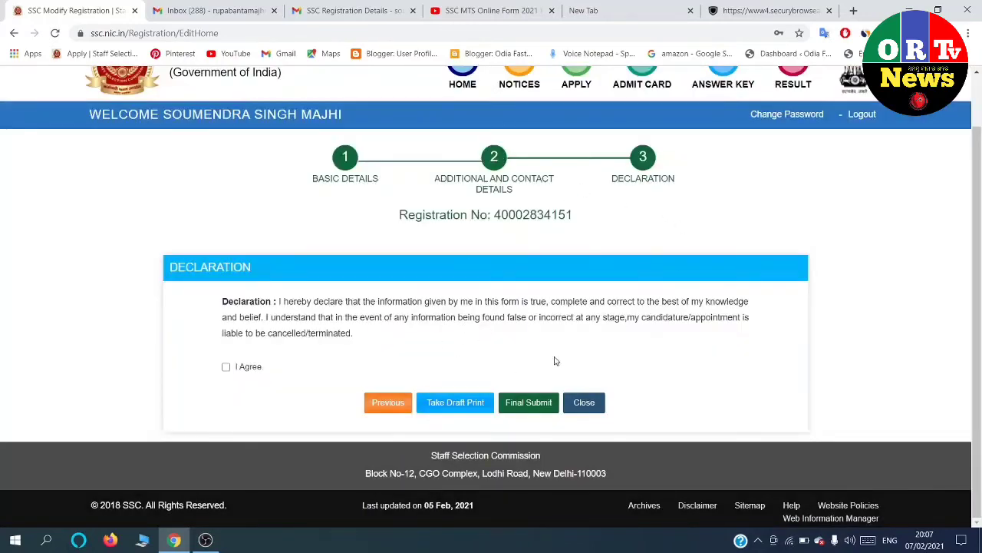
click(225, 368)
click(449, 403)
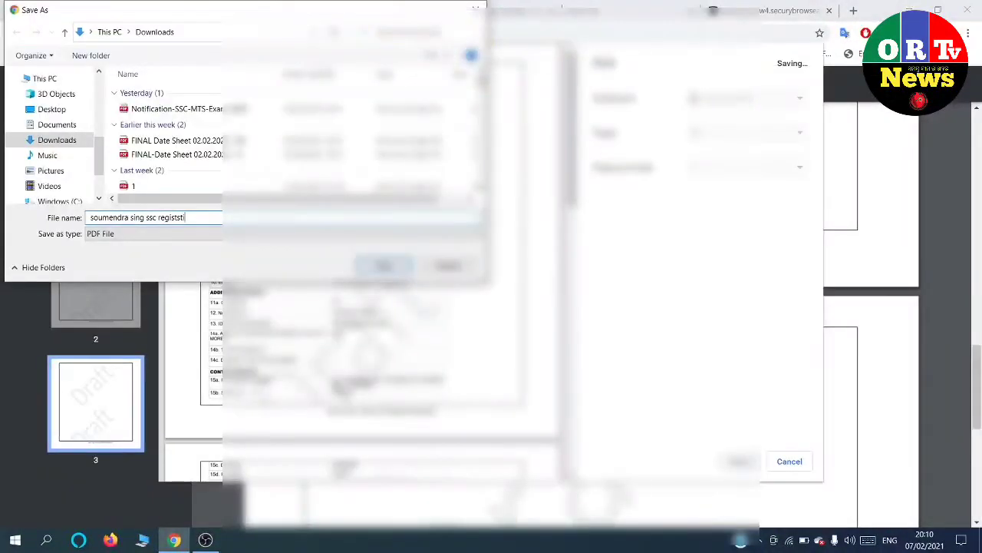
Save the draft printout as a PDF, then start Final Submit on the Declaration page.
text(ion)
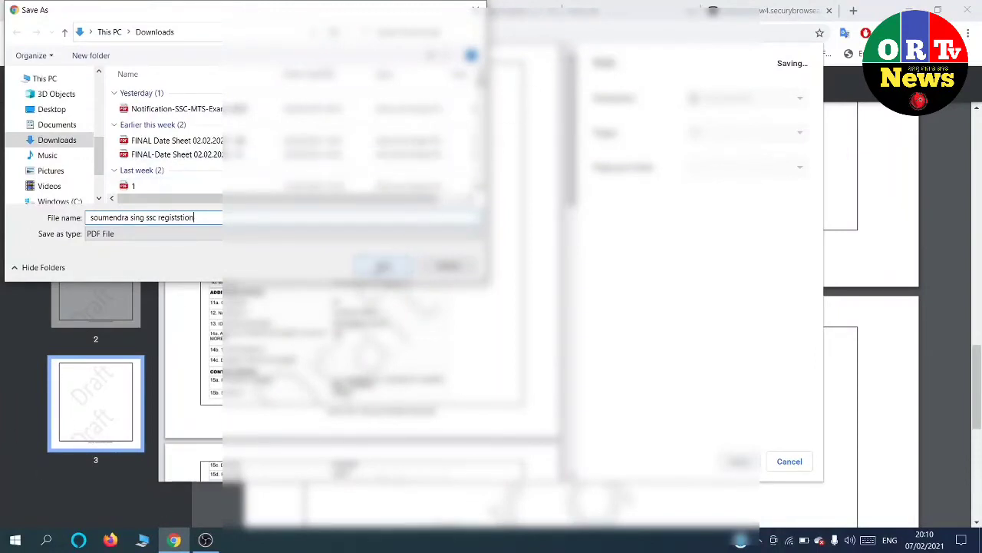
key(Return)
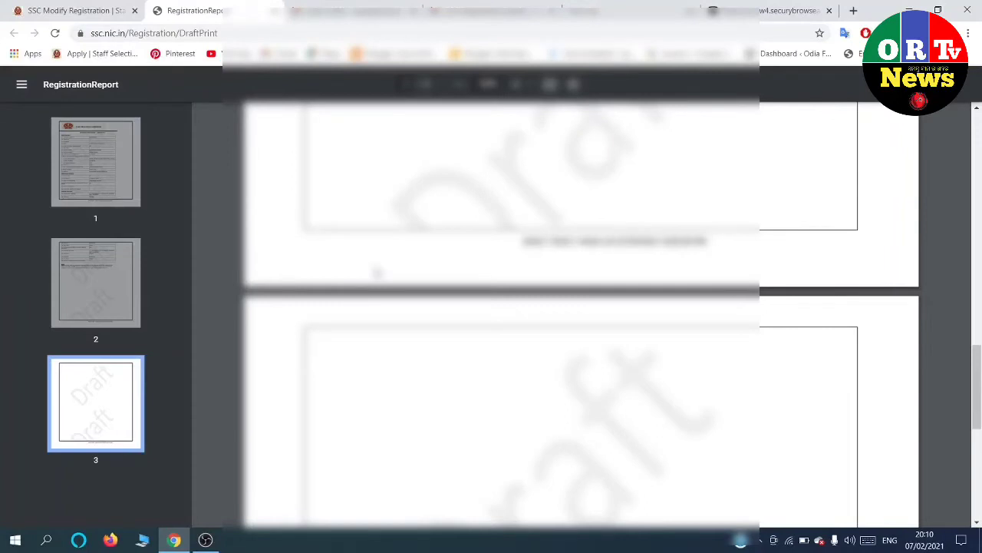
click(82, 6)
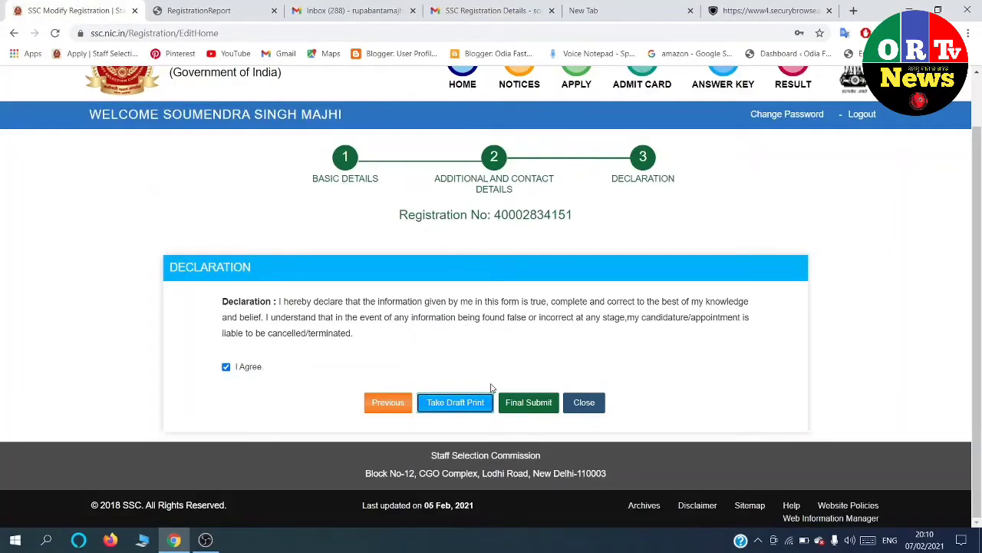
click(527, 405)
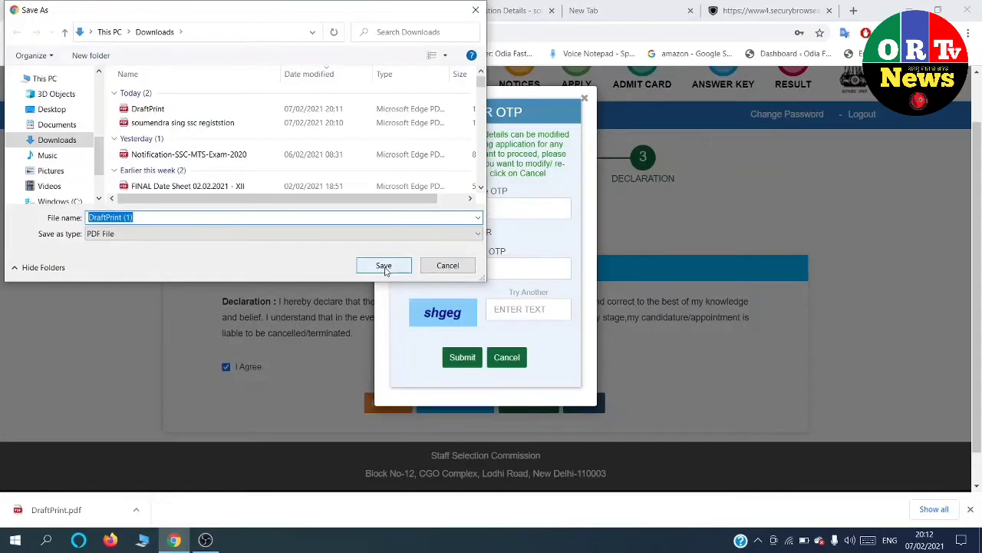
Dismiss the repeated Save As dialogs from the draft print download.
click(446, 266)
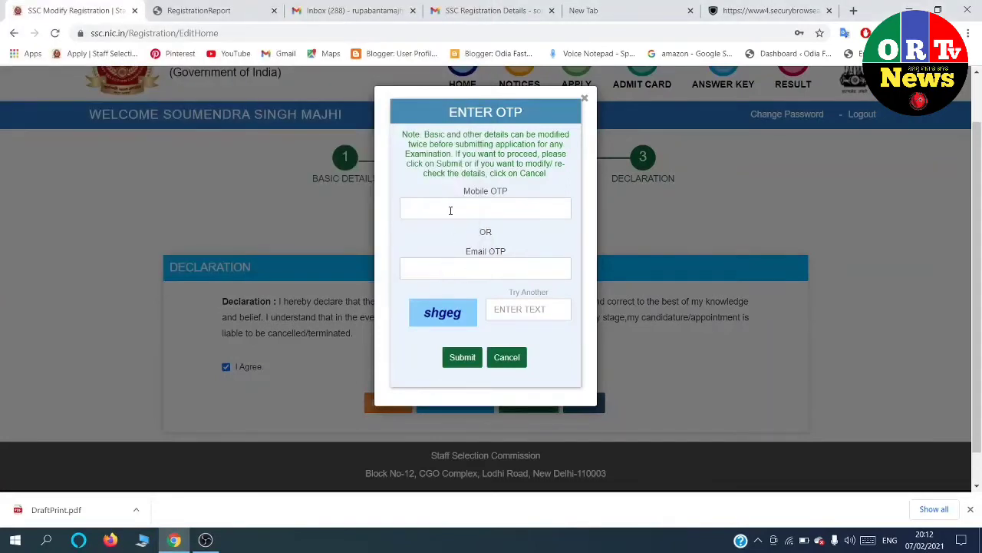
click(451, 210)
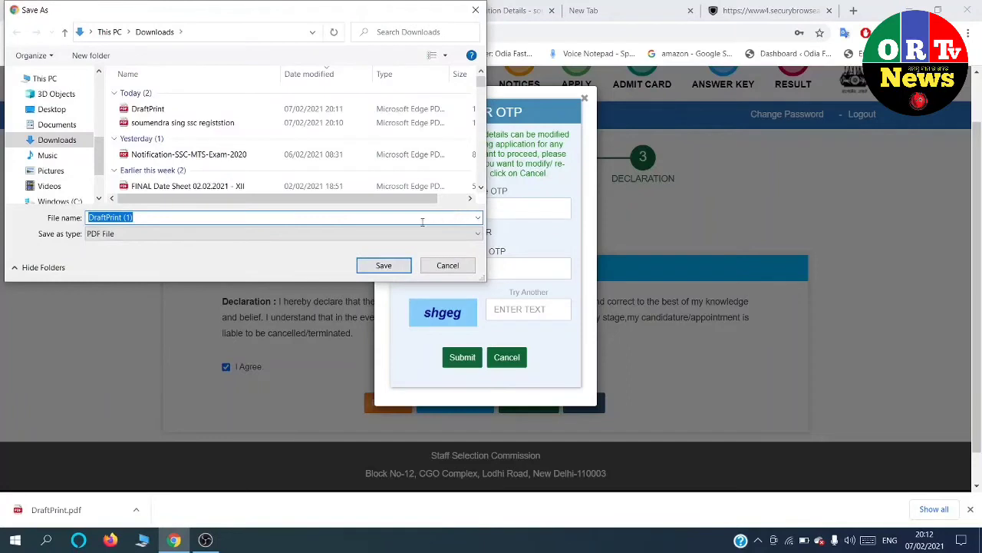
click(384, 265)
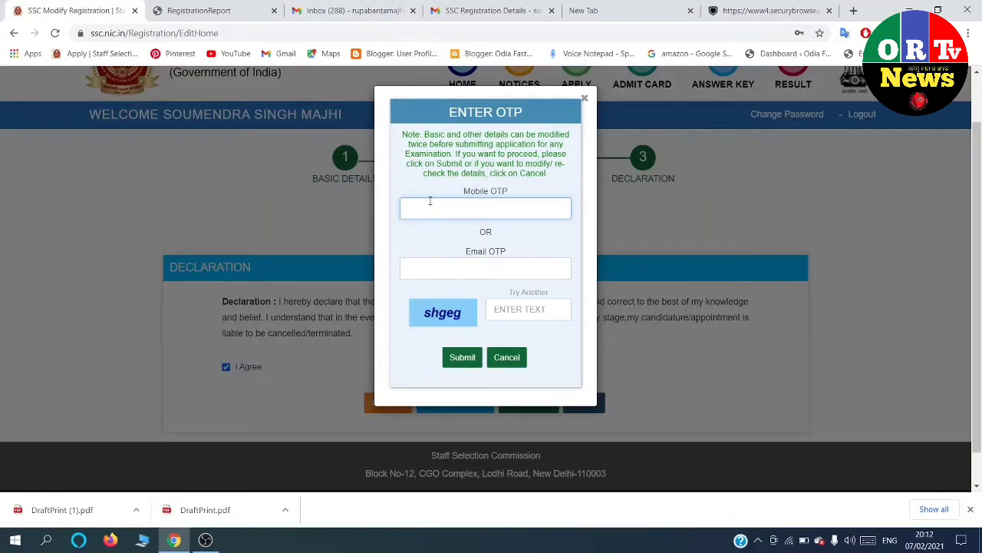
text(3)
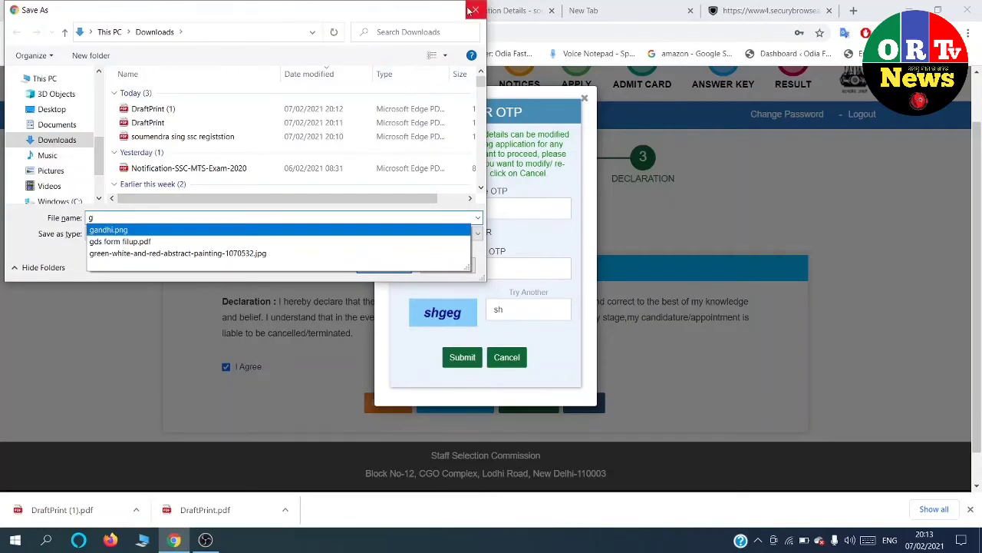
click(471, 11)
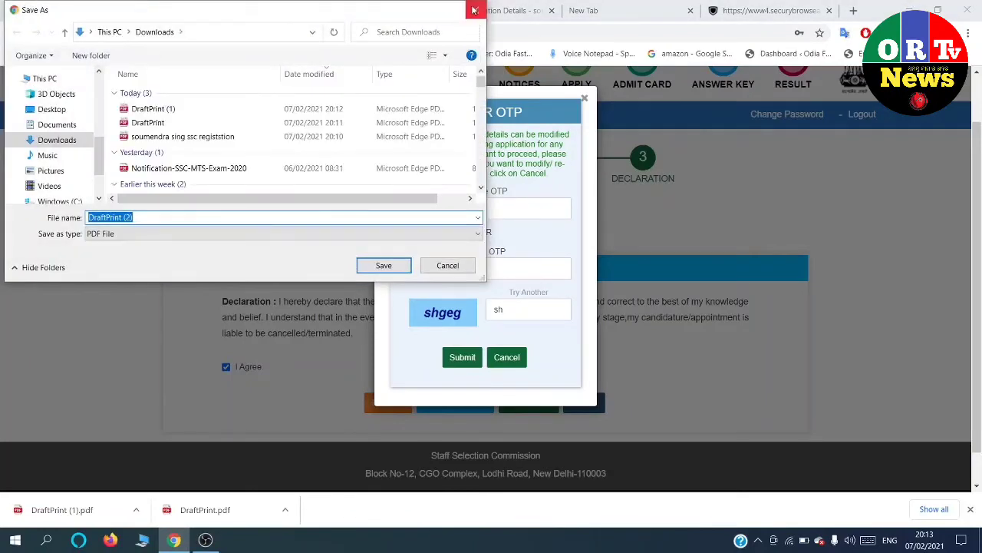
Enter the mobile OTP and captcha and submit to complete registration.
click(473, 10)
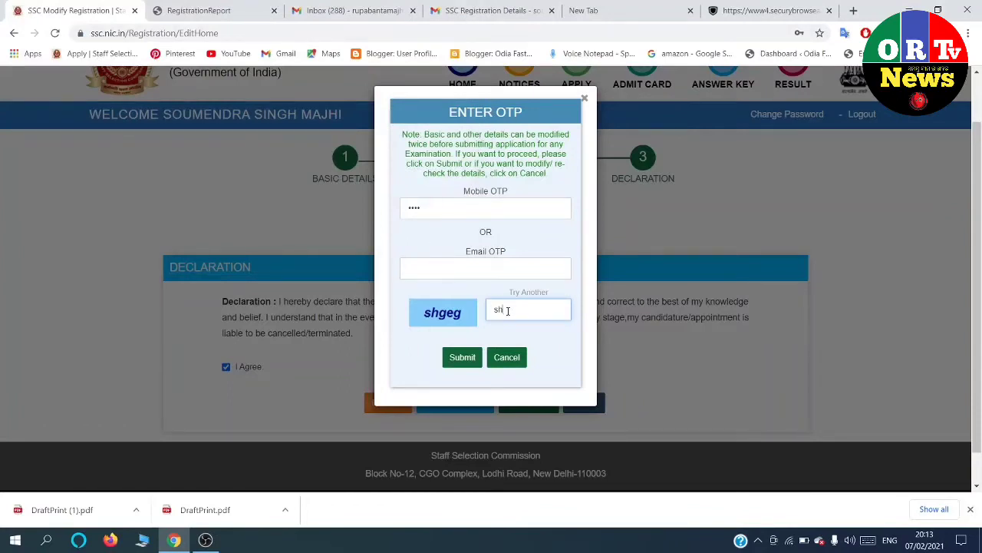
text(geg)
click(461, 356)
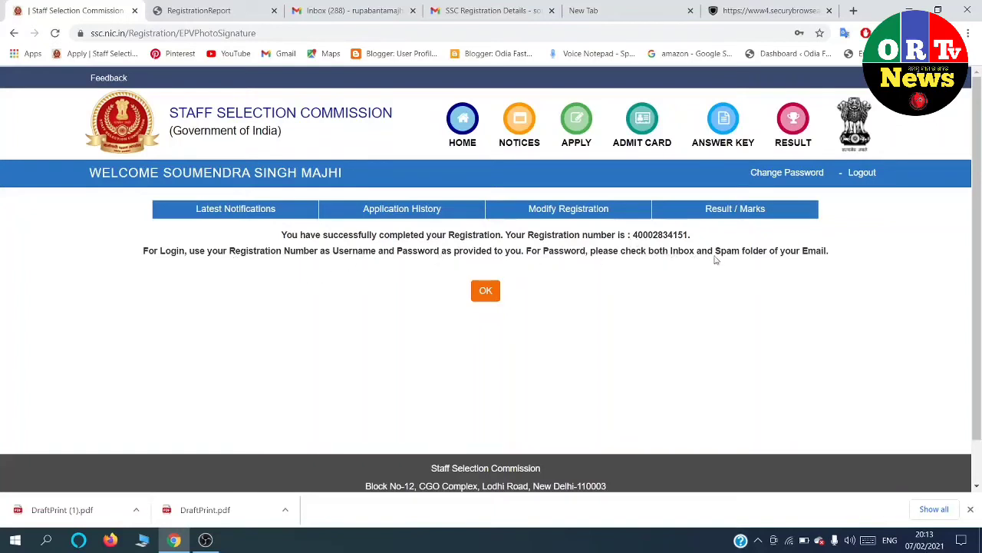
Acknowledge the registration success and show the State/UT code table for item 19.
click(492, 298)
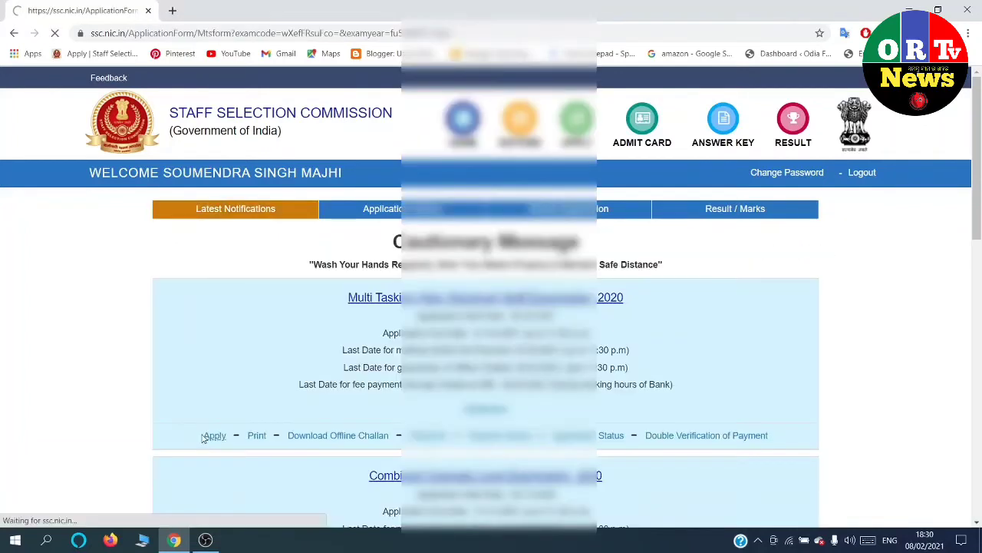
scroll(350, 379, down, 10)
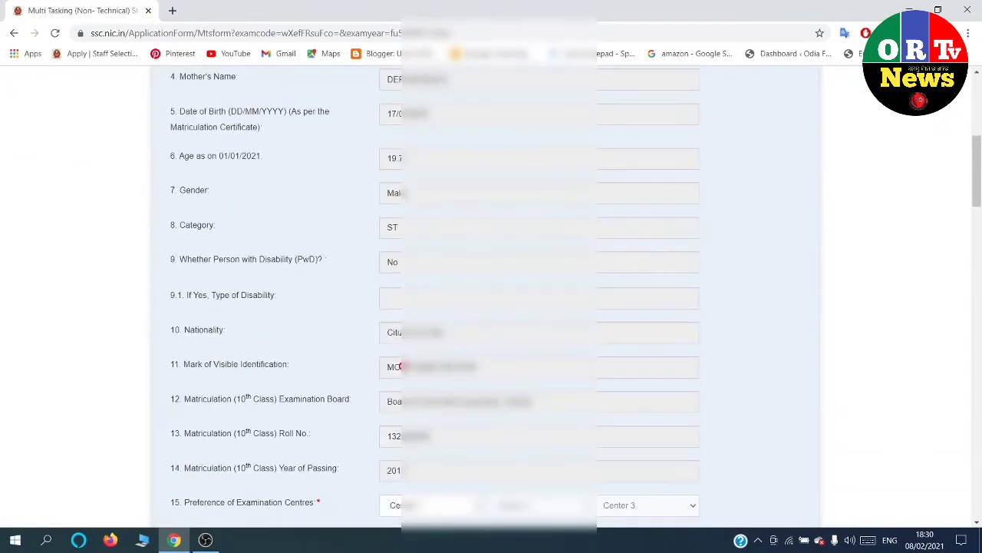
scroll(420, 366, down, 4)
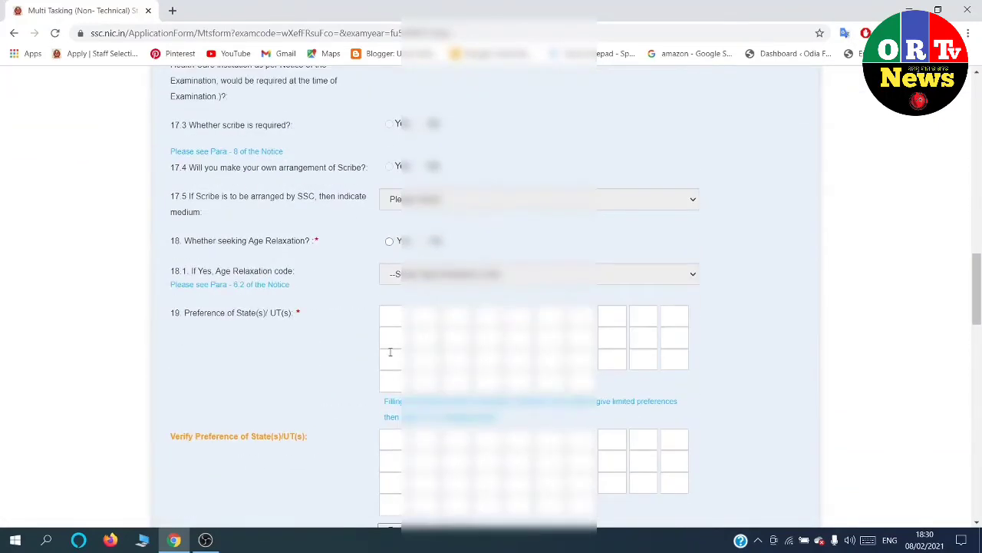
click(398, 320)
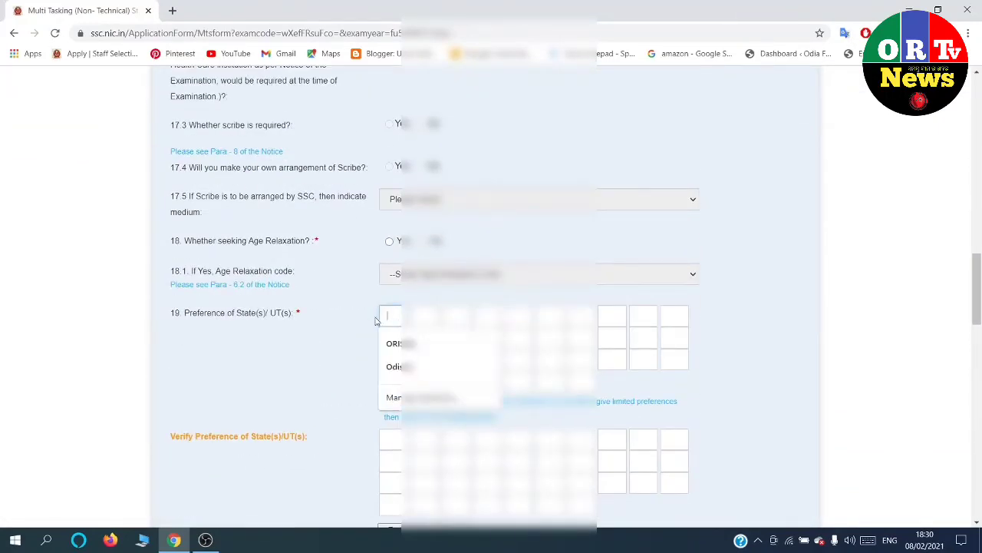
click(341, 332)
scroll(347, 353, down, 3)
click(396, 343)
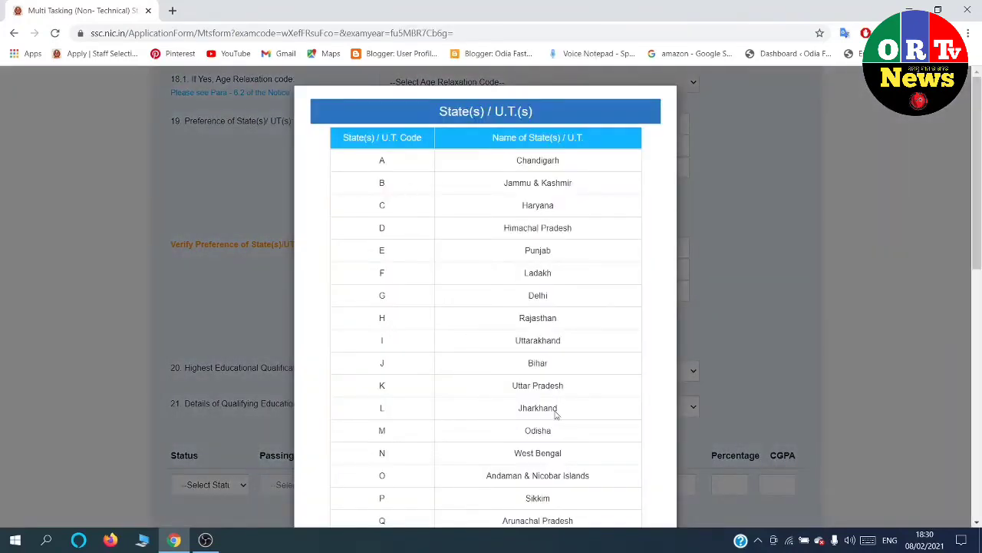
Enter M and N as the first two state preferences, checking the code table.
click(173, 294)
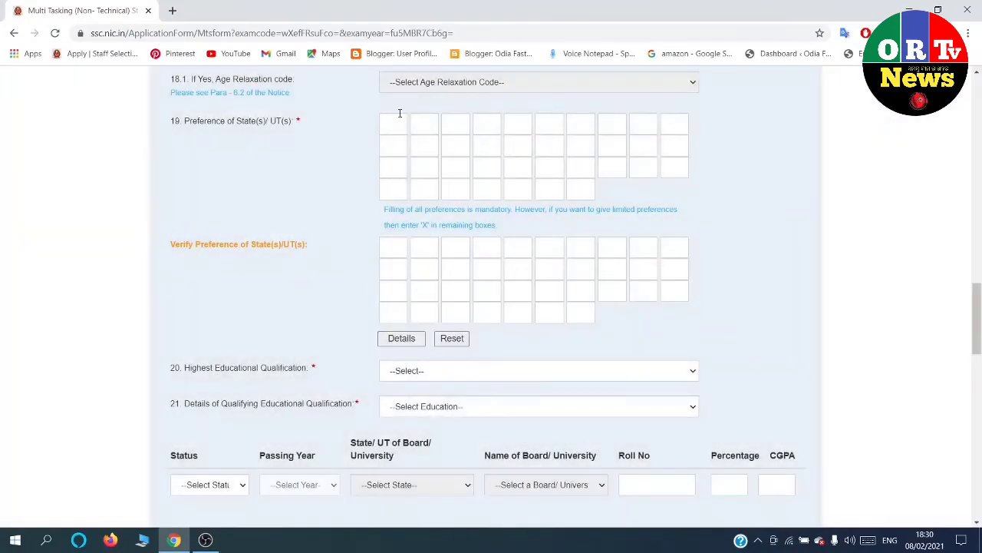
click(398, 117)
text(M)
click(433, 119)
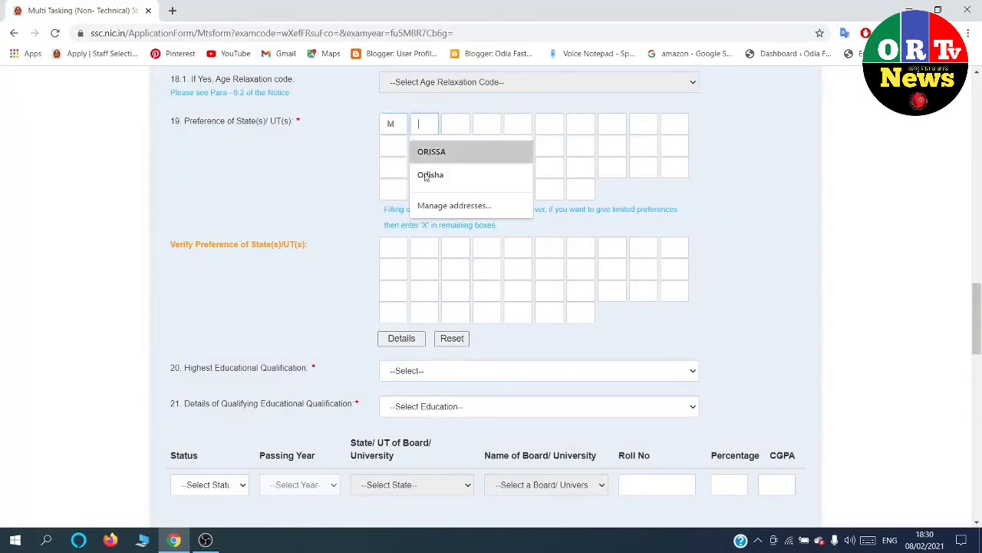
click(397, 342)
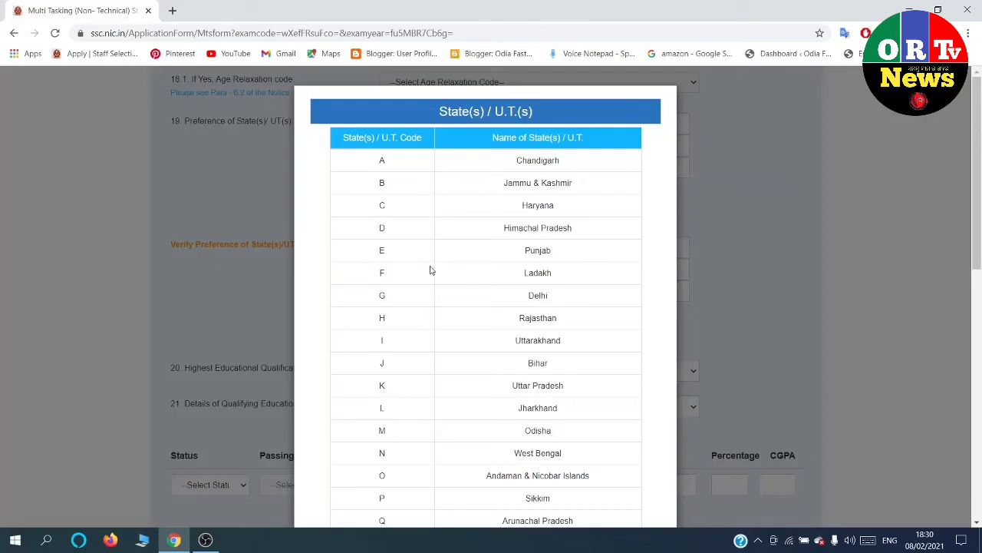
click(191, 296)
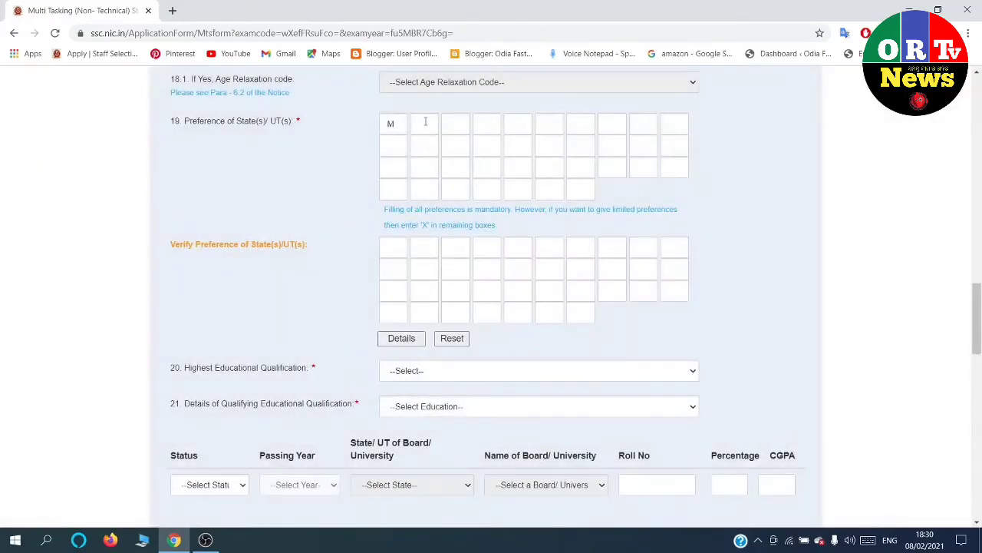
click(425, 123)
text(N)
click(396, 343)
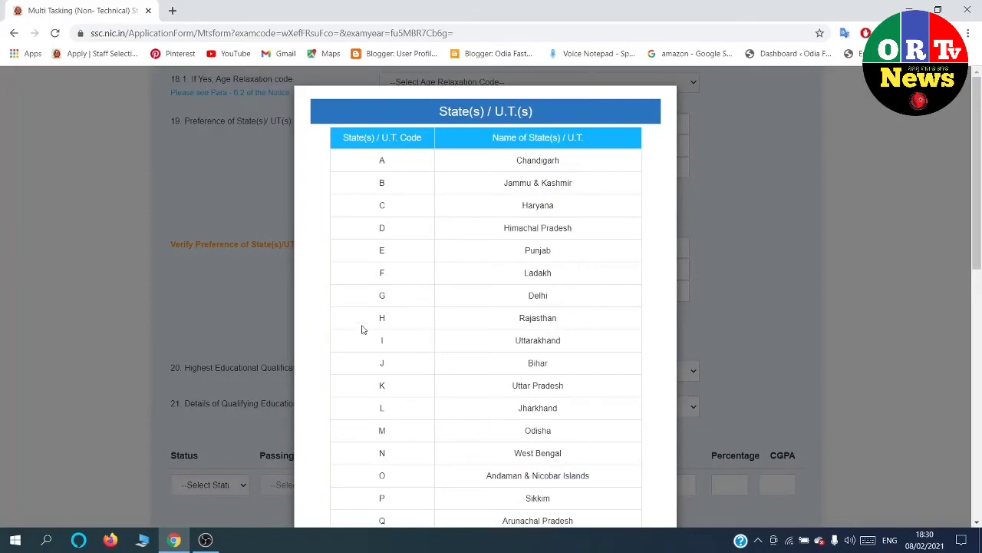
scroll(368, 334, down, 8)
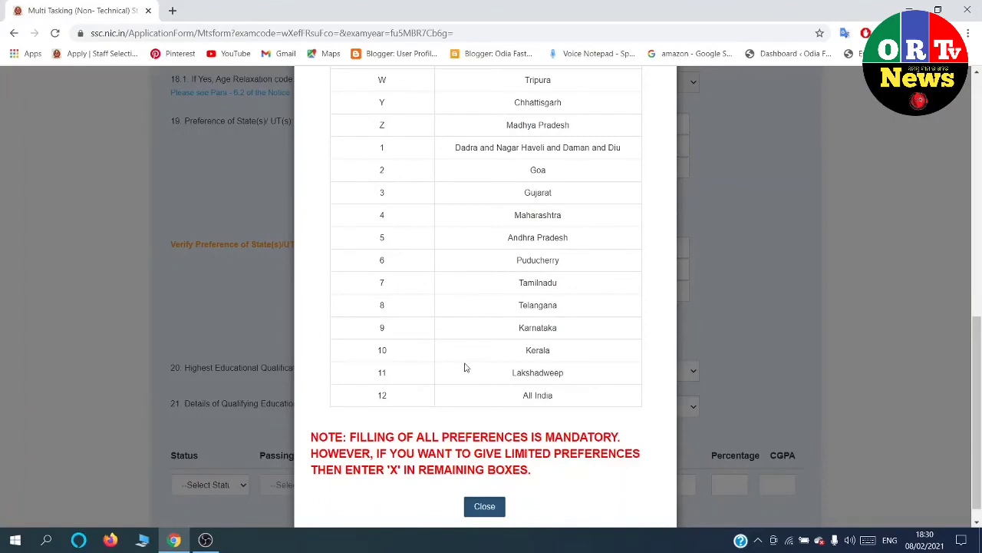
scroll(466, 363, up, 1)
scroll(464, 360, up, 1)
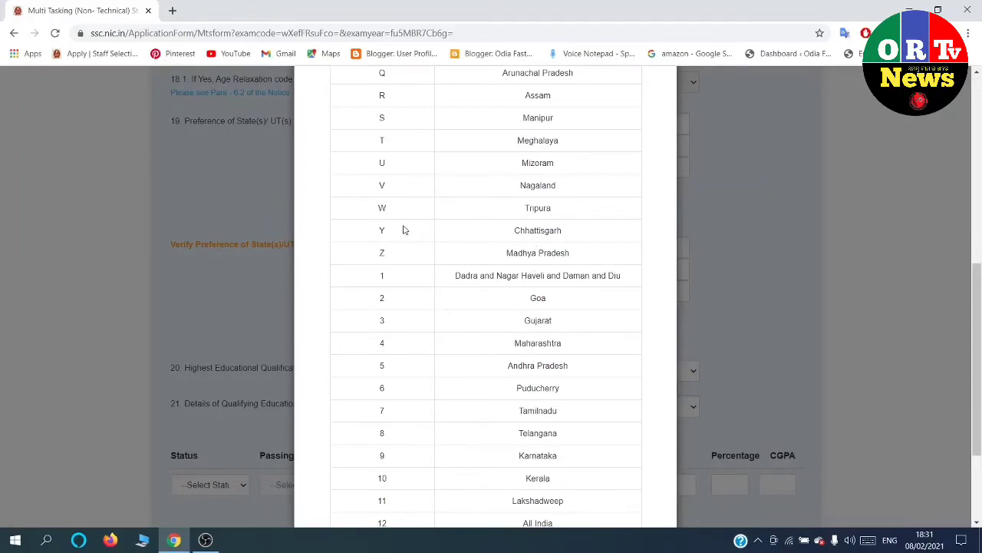
click(257, 239)
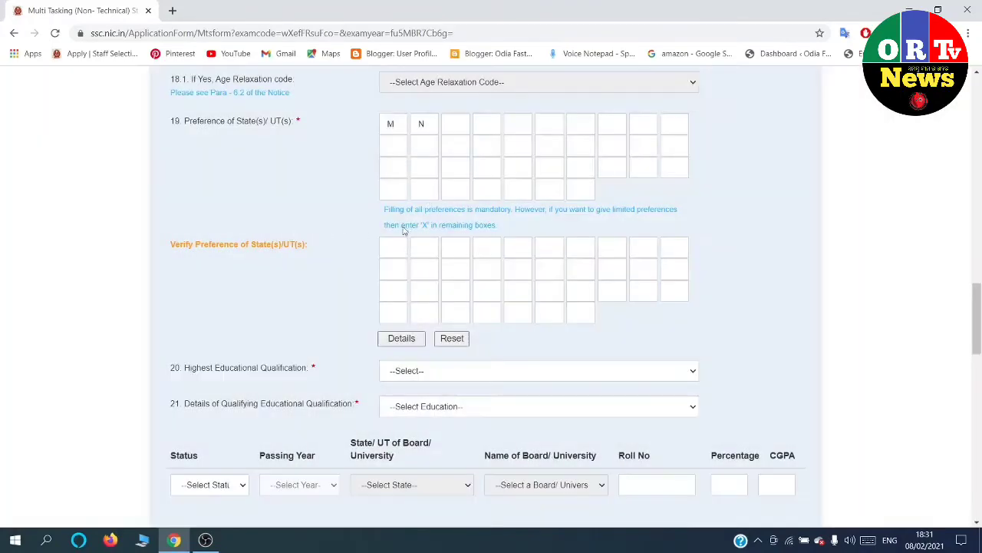
Enter Y and Z as the third and fourth preferences and fill the rest with X.
click(456, 125)
text(Y)
click(481, 118)
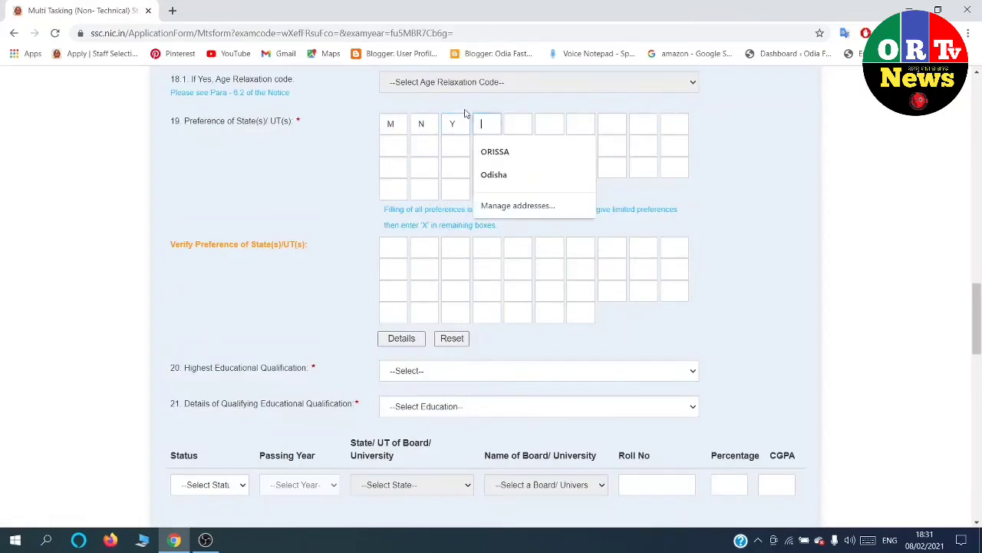
text(Z)
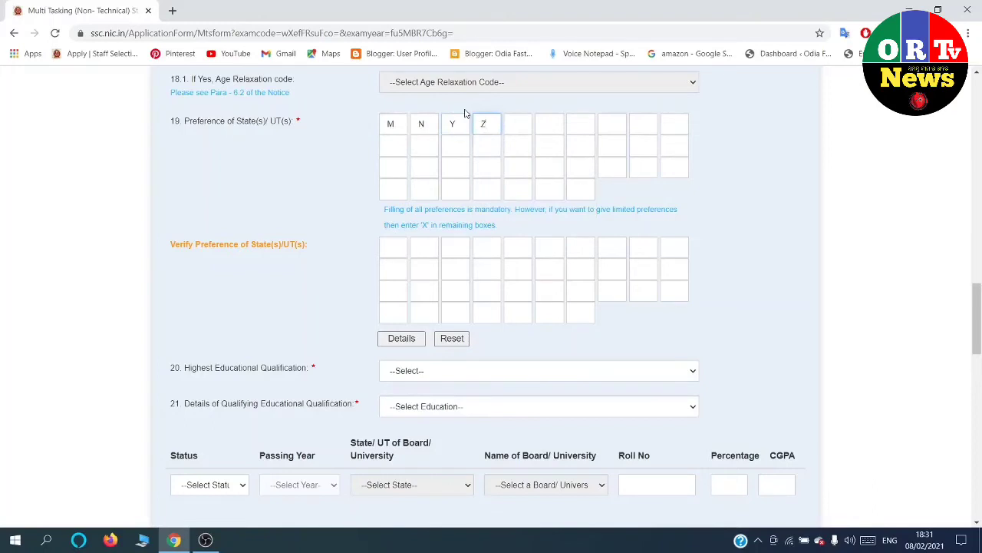
click(510, 122)
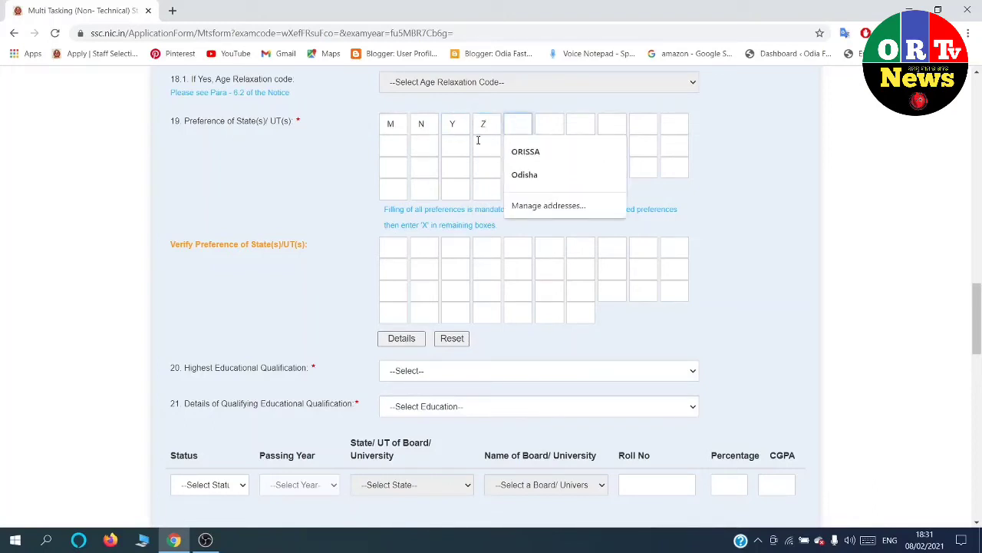
text(X)
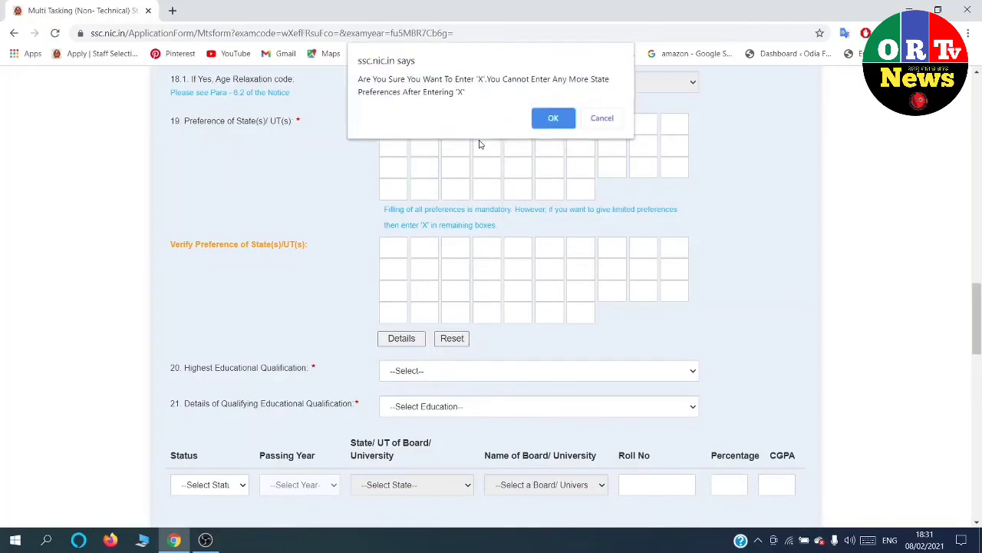
click(564, 122)
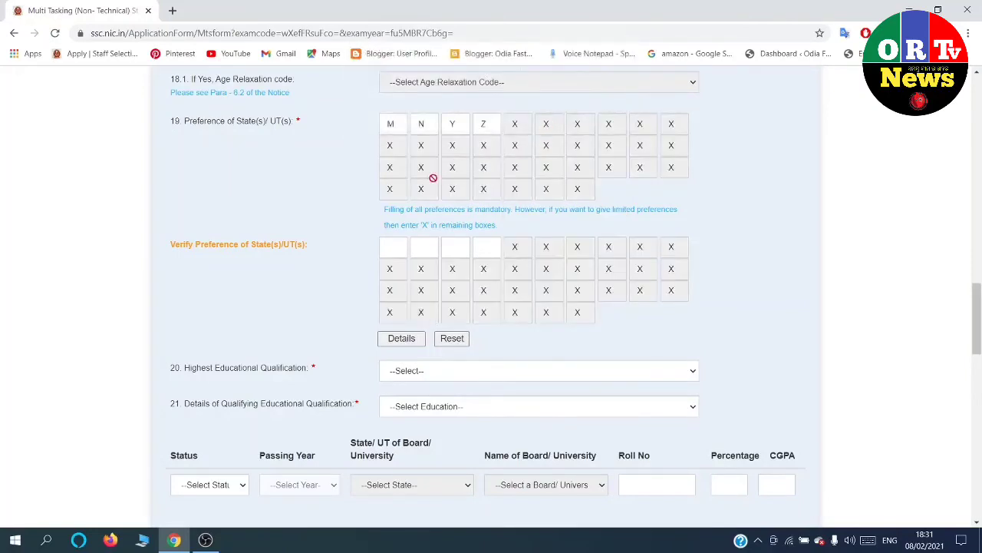
Re-enter M, N and Y in the verify preference boxes after clearing the order warning.
click(398, 244)
text(M)
click(424, 246)
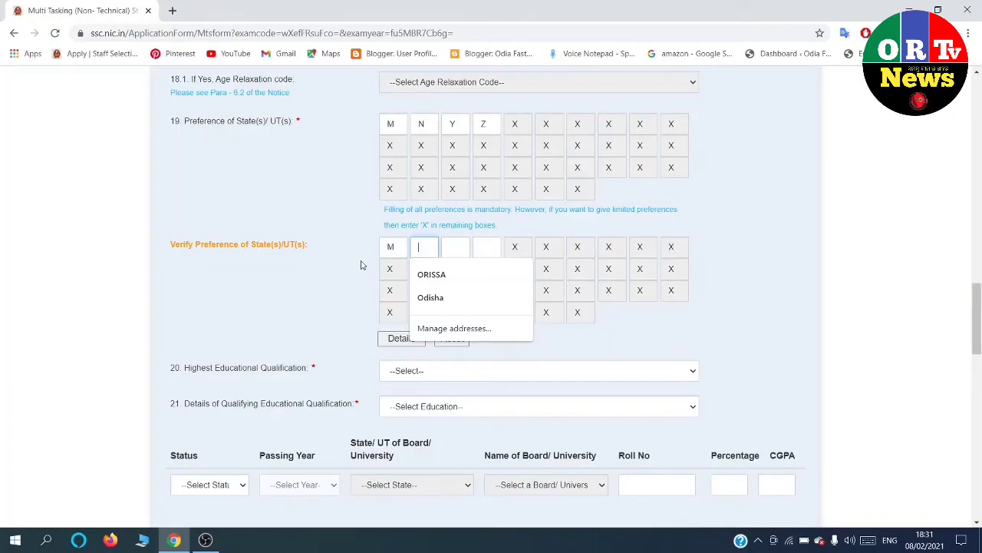
text(N)
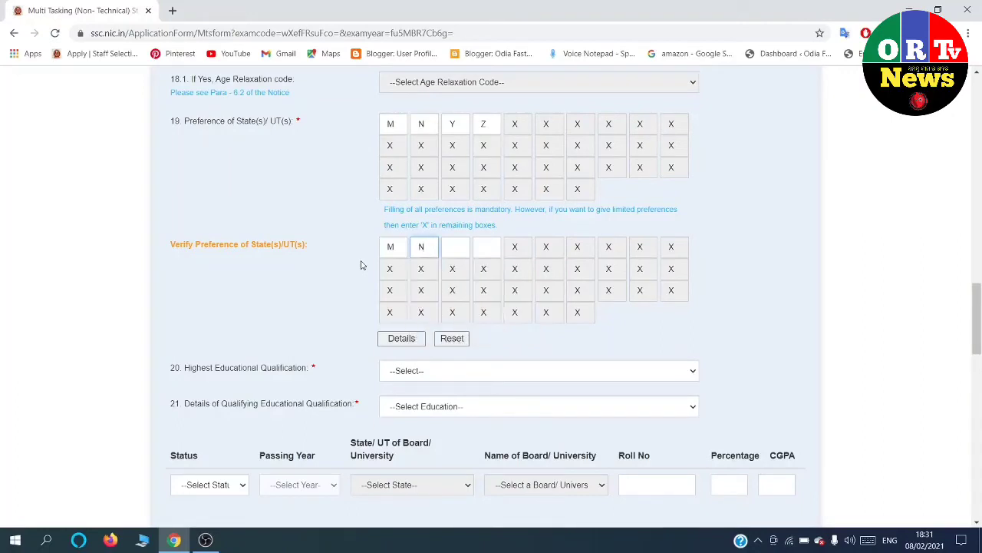
text(Y)
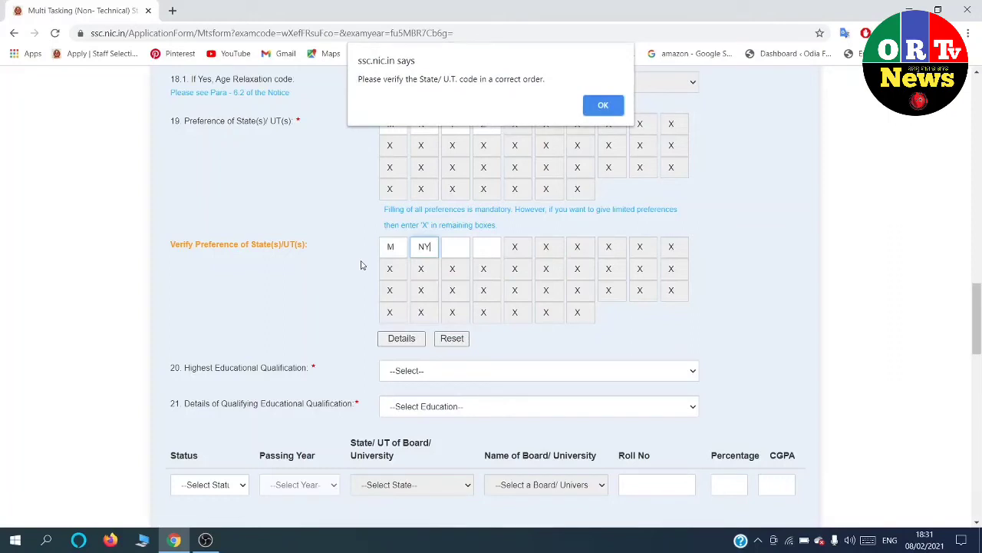
click(606, 105)
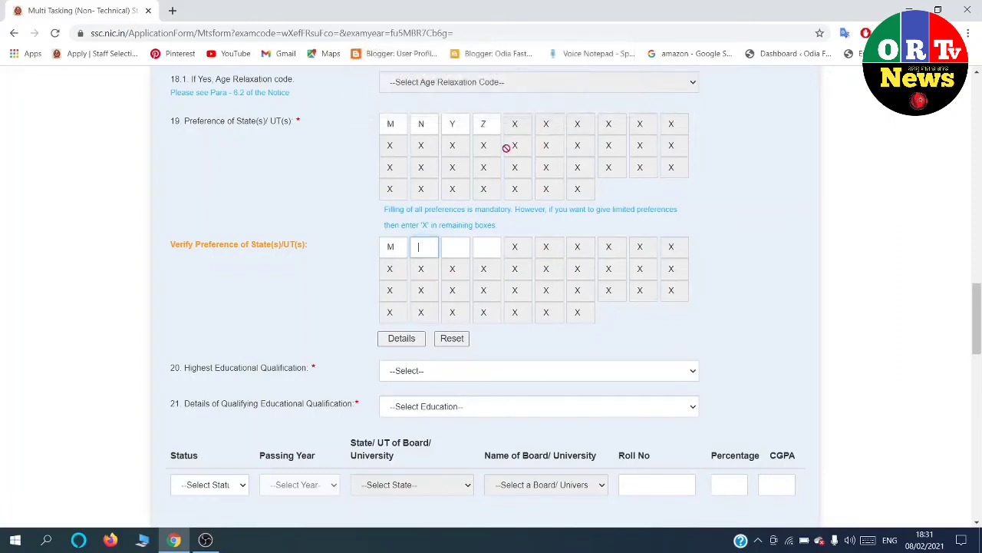
text(N)
click(463, 247)
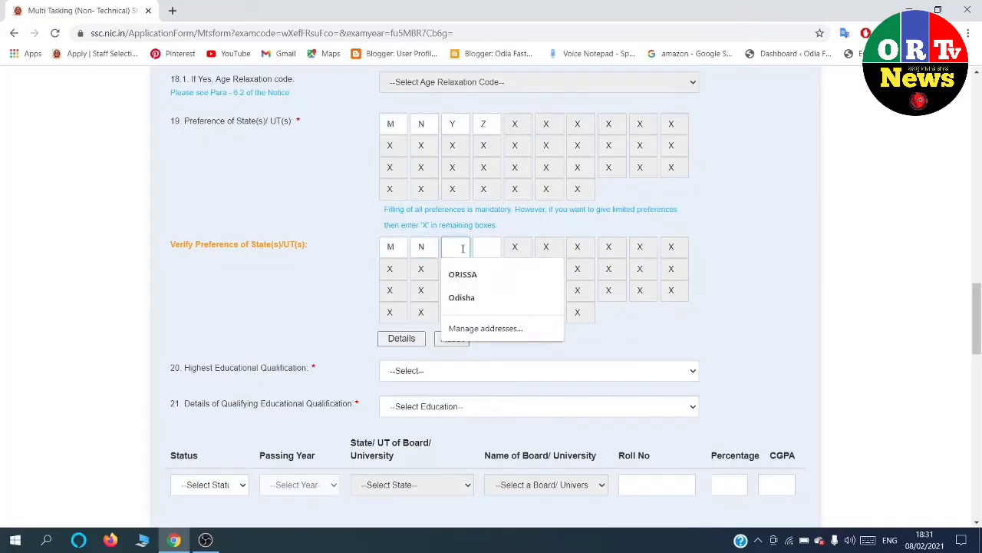
text(Y)
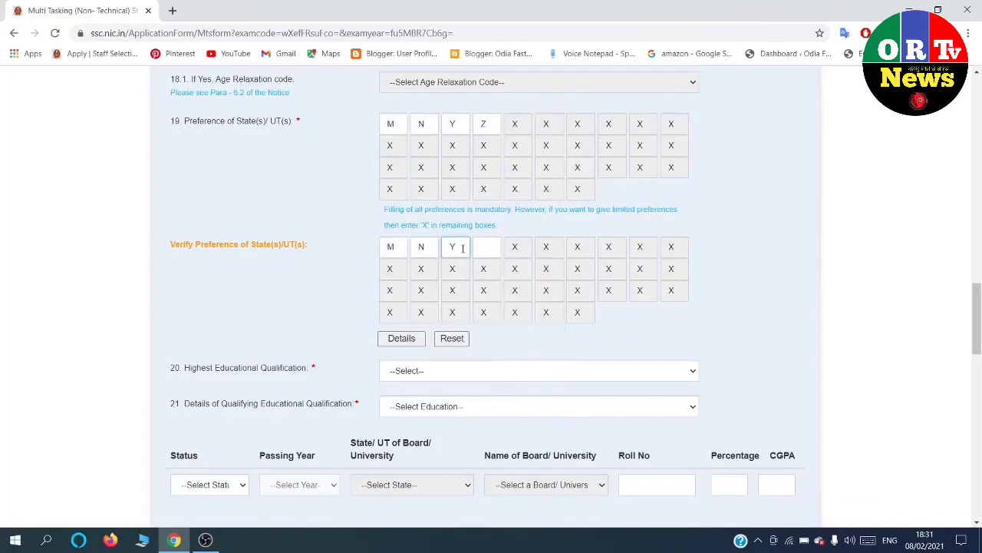
click(485, 253)
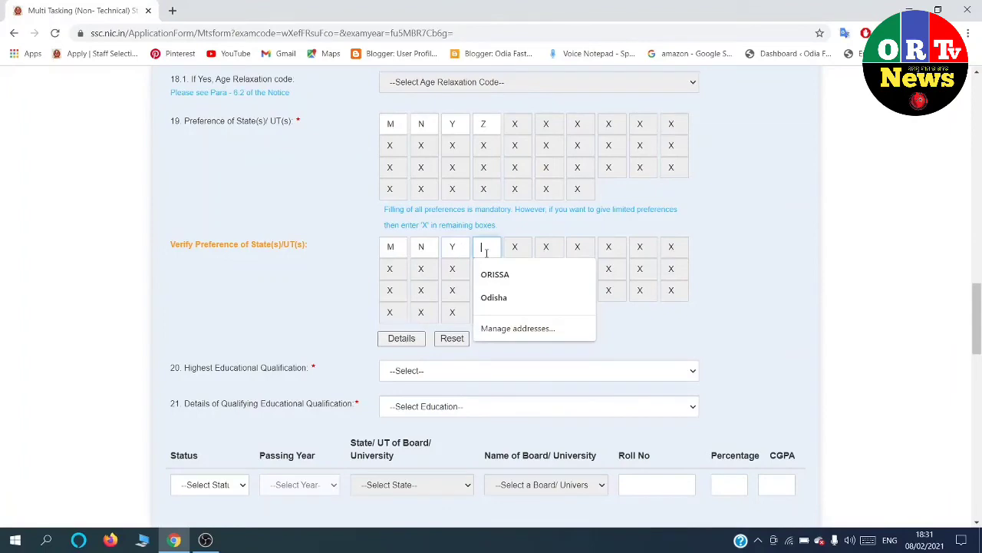
Enter Z in the last verify box and set qualification to Matriculation, 10th Standard, Passed.
text(Z)
scroll(484, 250, down, 3)
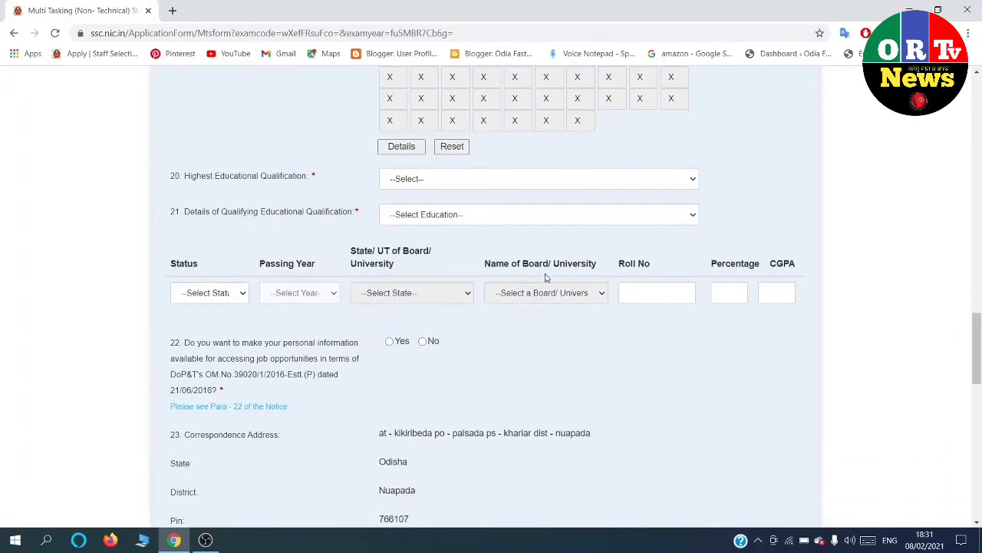
click(456, 182)
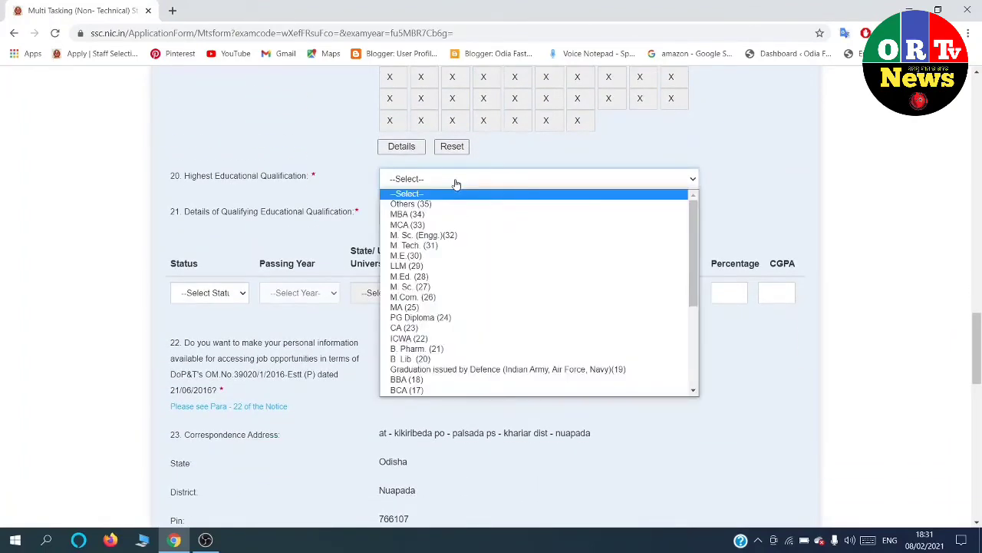
scroll(430, 253, down, 4)
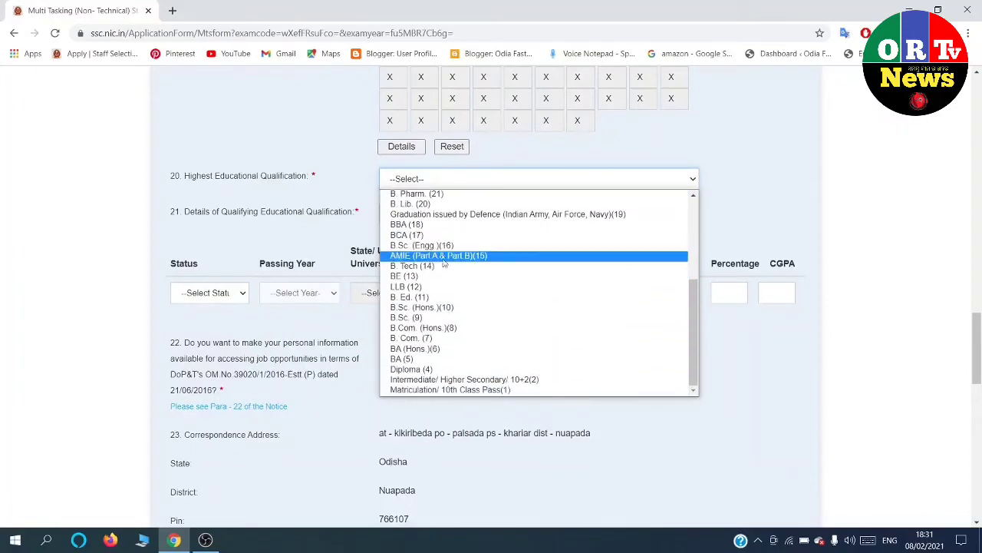
click(443, 390)
click(459, 213)
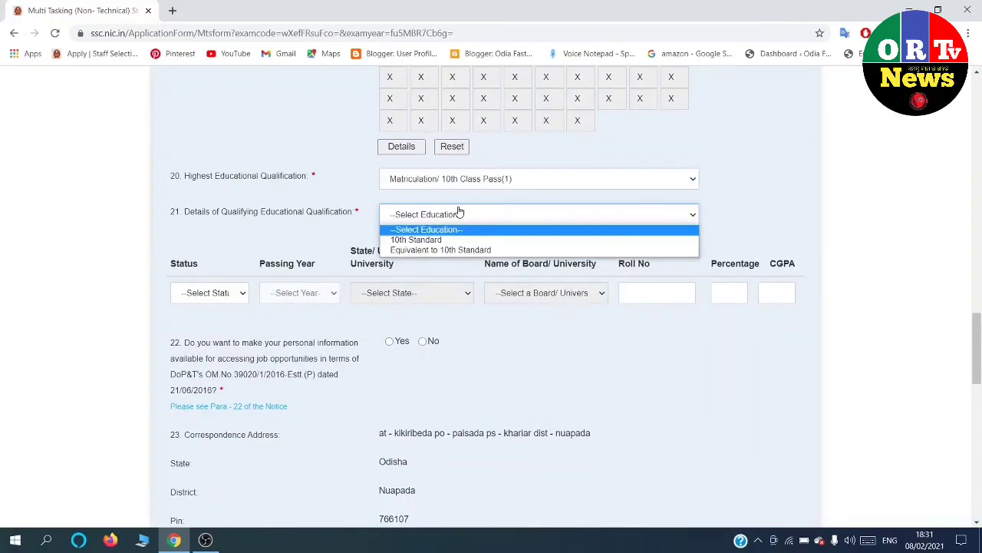
click(450, 239)
click(205, 294)
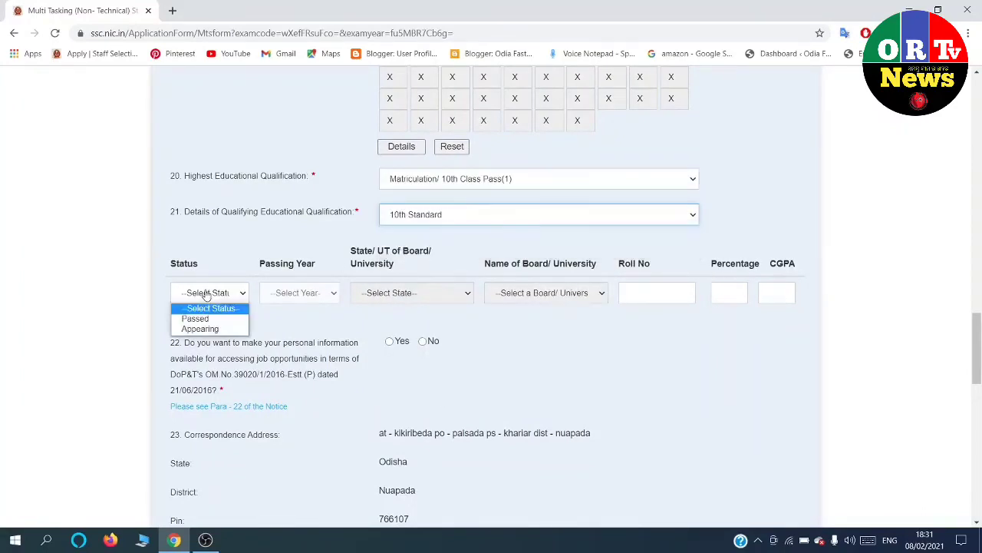
click(201, 318)
Set passing year 2017 and the board to Board of Secondary Education, Odisha.
click(283, 294)
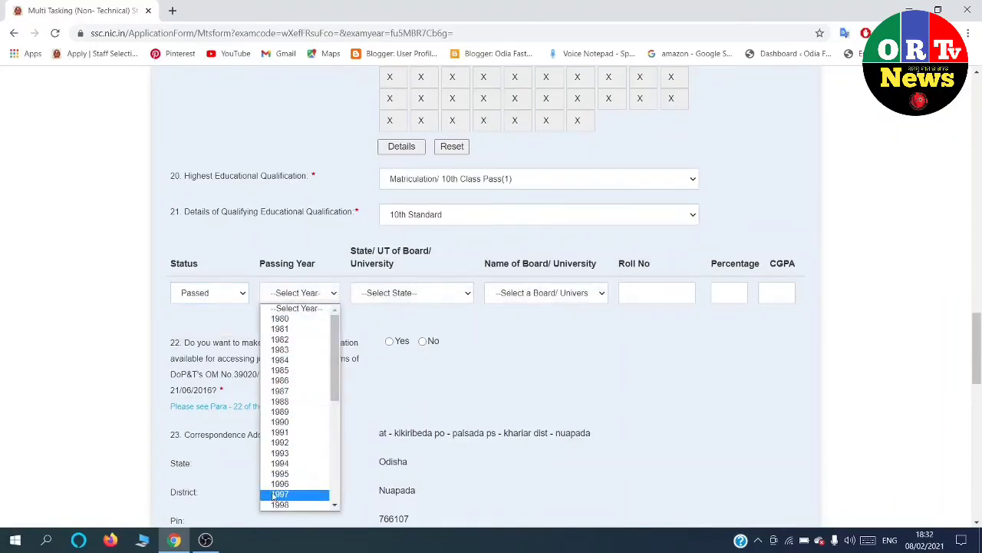
scroll(274, 497, down, 7)
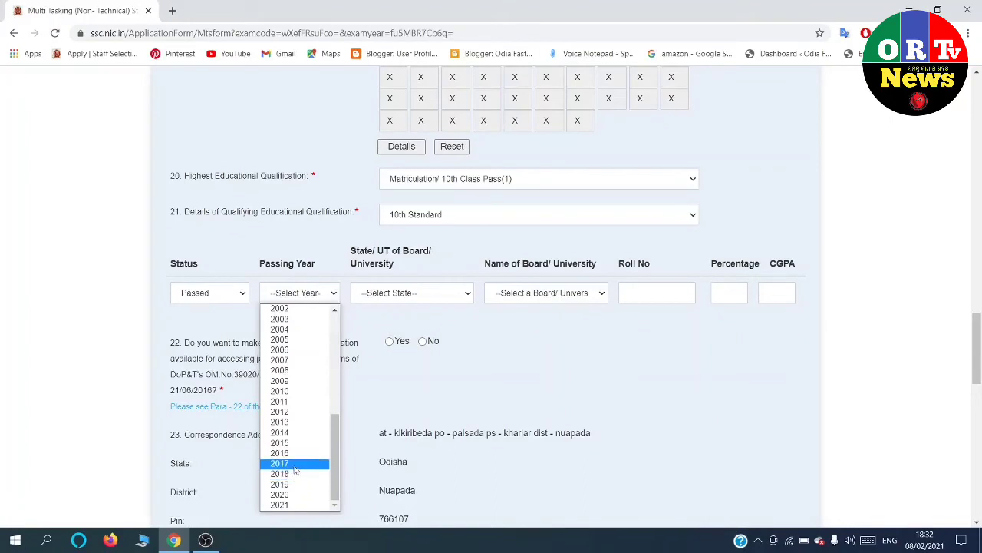
click(295, 464)
click(452, 298)
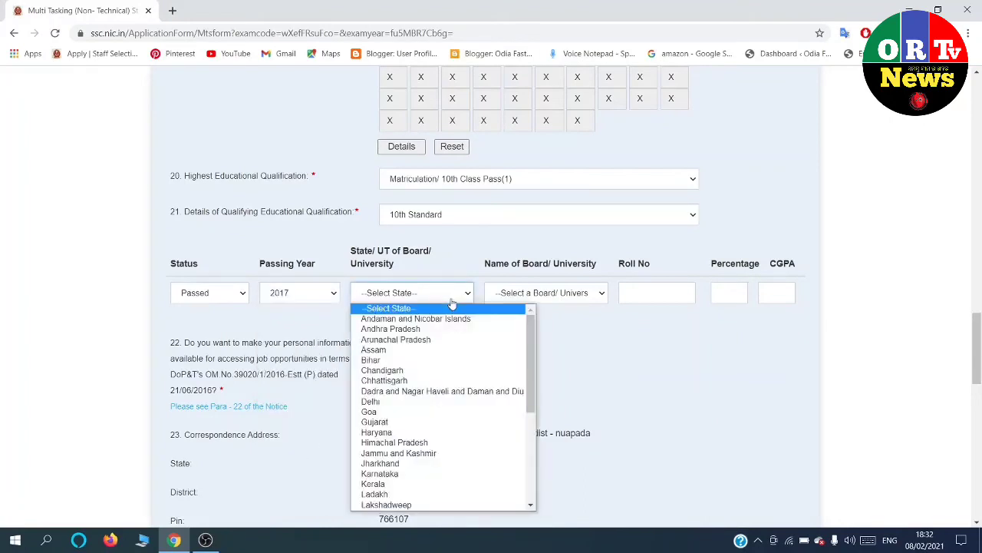
scroll(393, 437, down, 5)
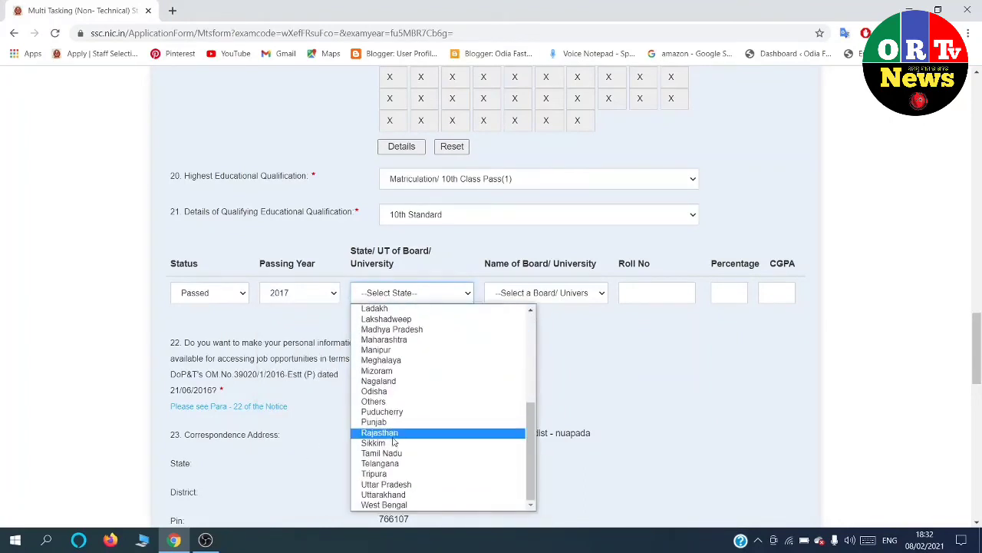
click(417, 390)
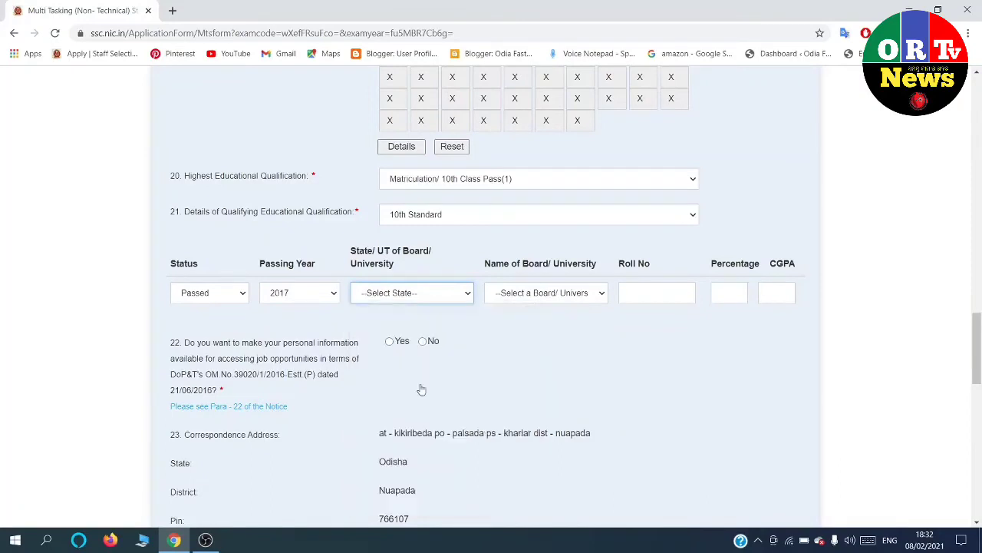
click(602, 294)
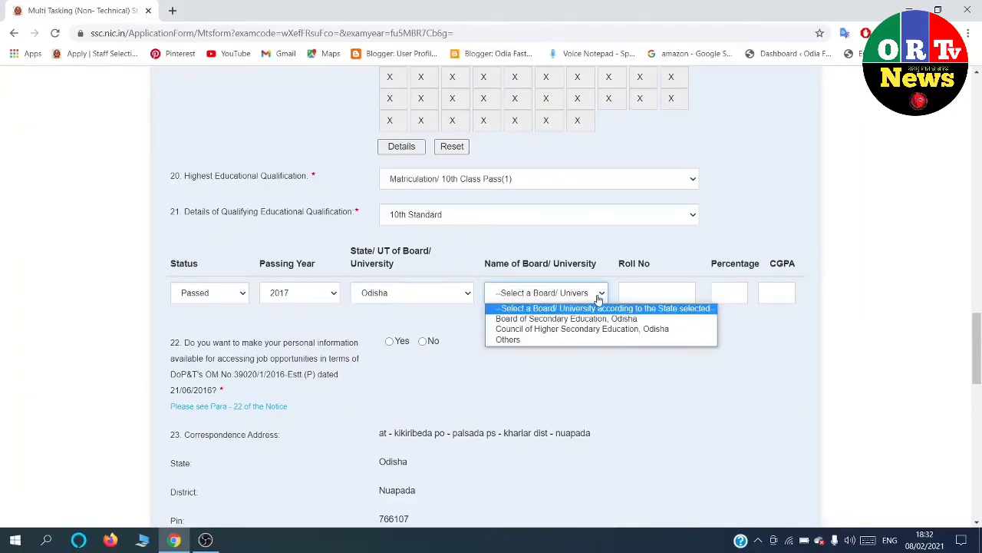
click(589, 318)
Enter the roll number and 73.83 percentage, and answer Yes to sharing details.
click(637, 294)
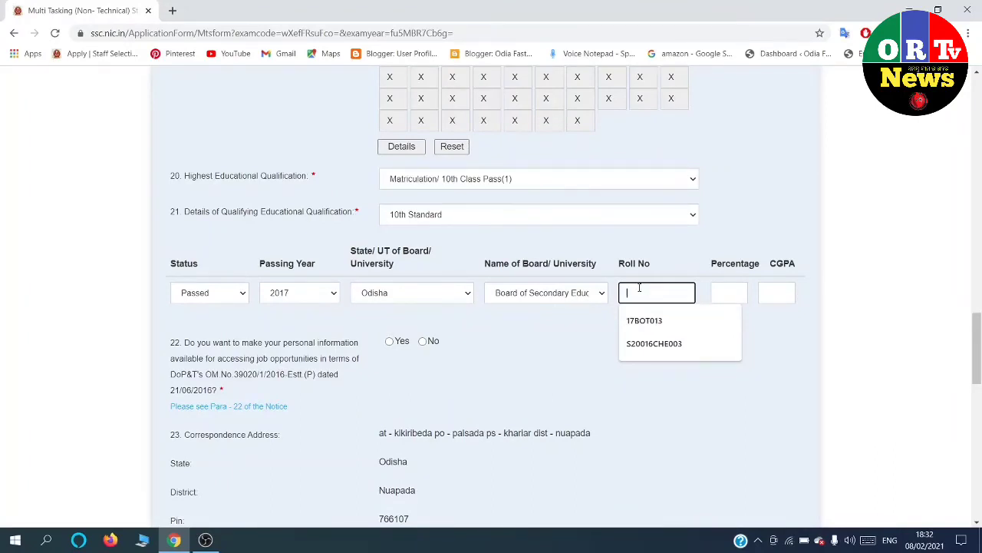
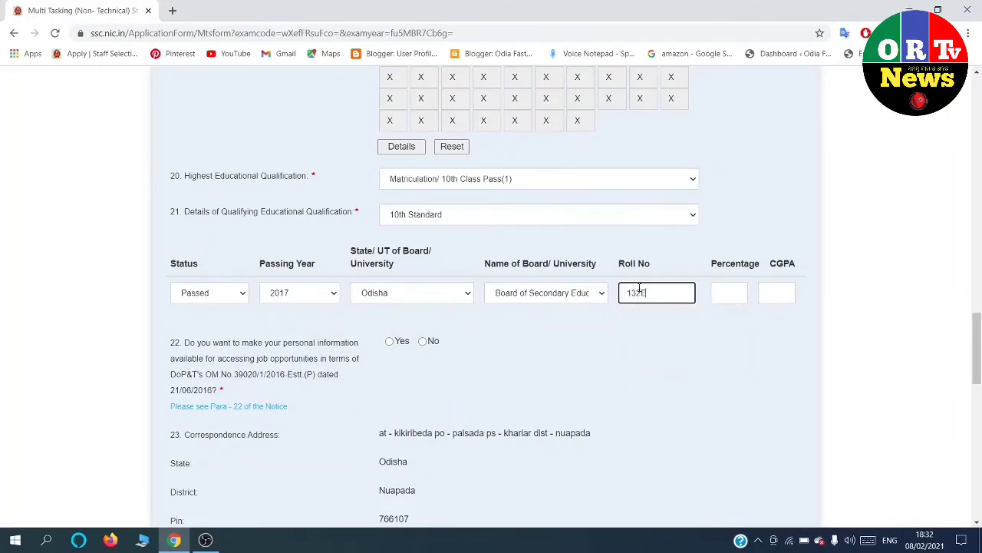
click(730, 293)
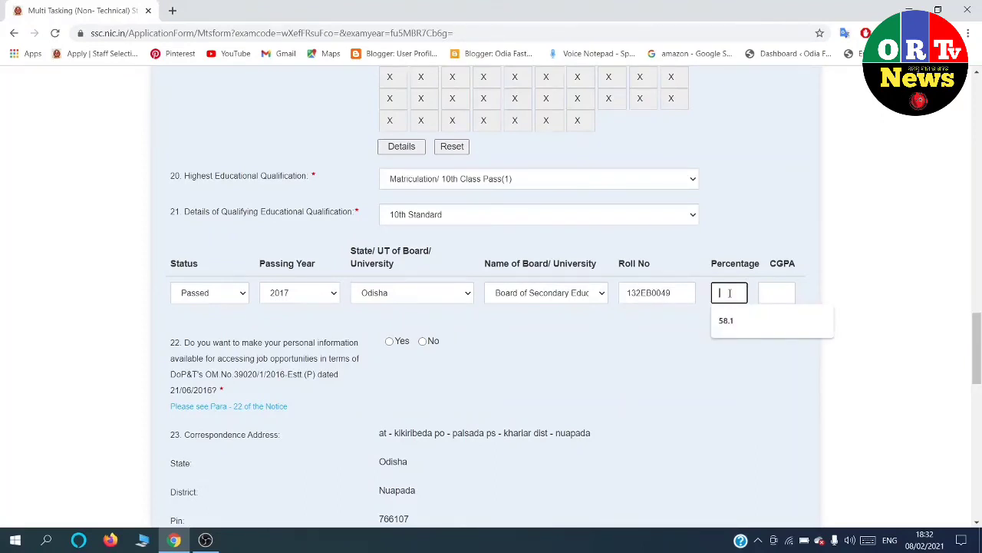
text(7)
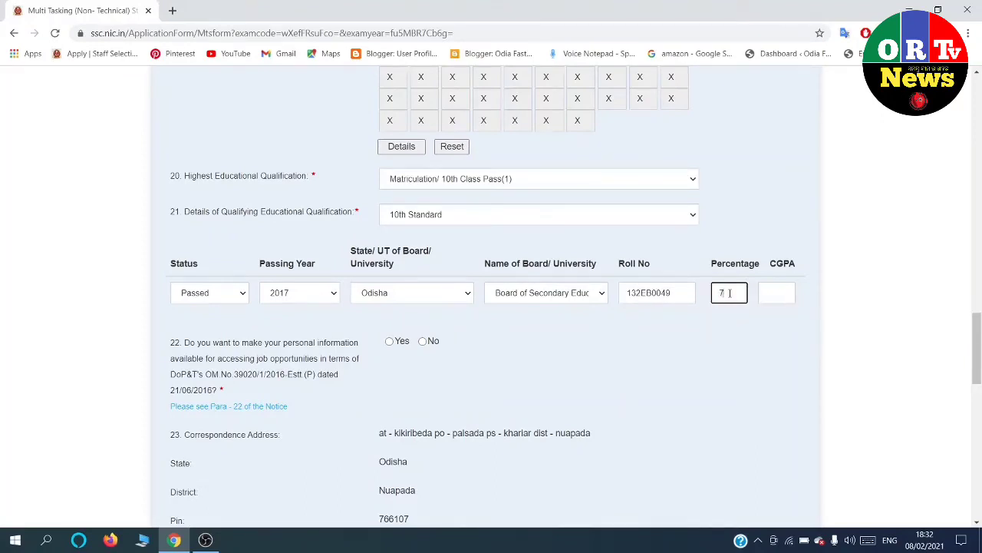
text(3.83)
click(507, 384)
click(389, 341)
Upload bmts-1.jpg from the Desktop as the signature image.
scroll(395, 338, down, 3)
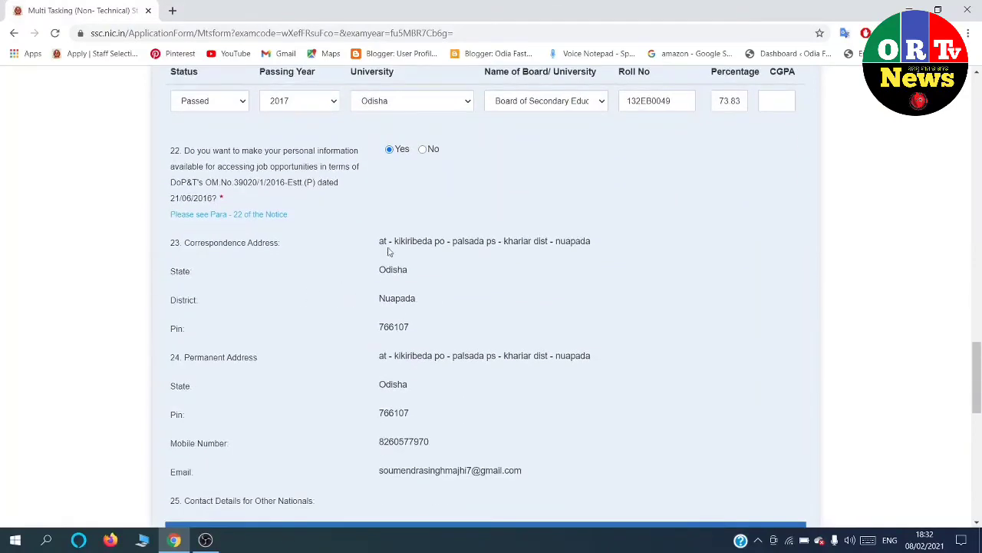
scroll(378, 297, down, 3)
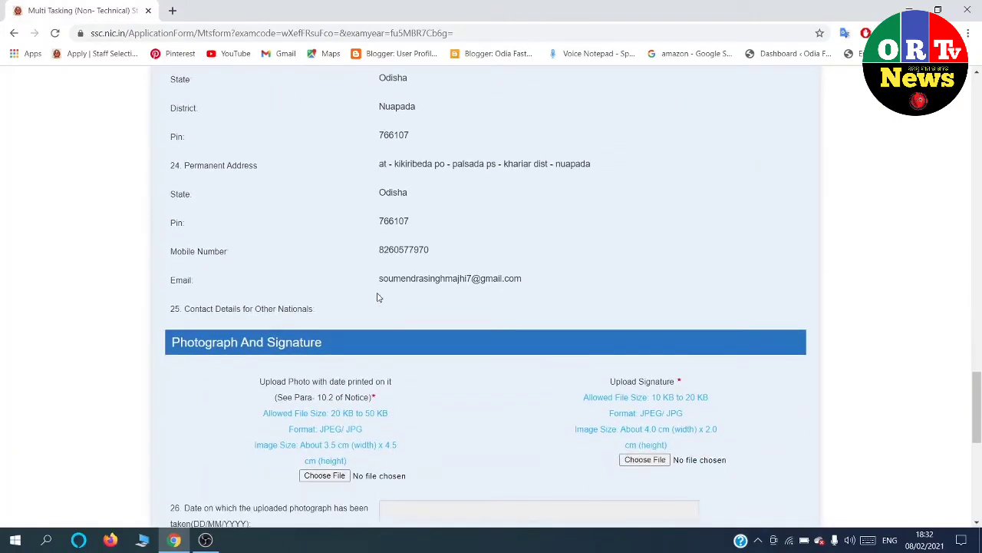
scroll(378, 297, down, 2)
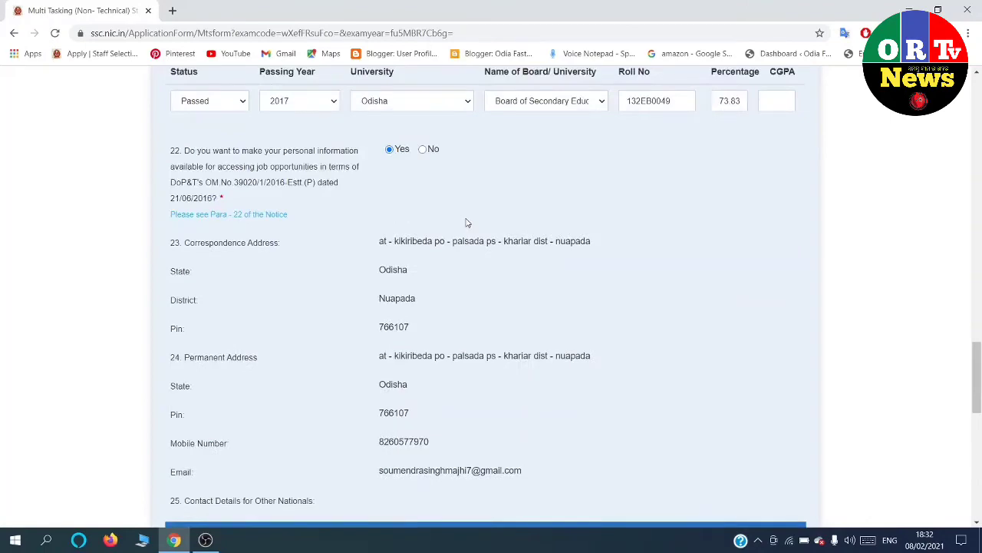
scroll(466, 223, down, 3)
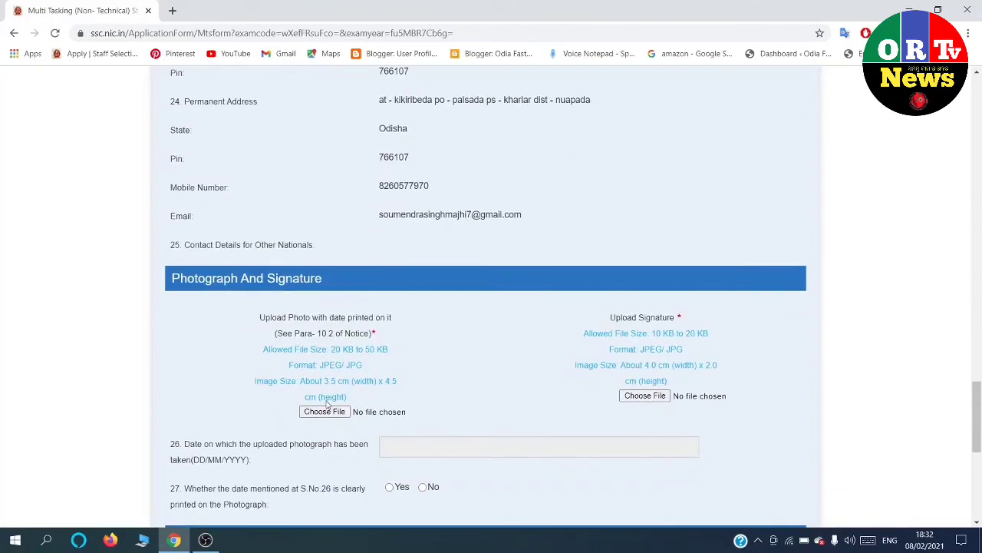
click(329, 413)
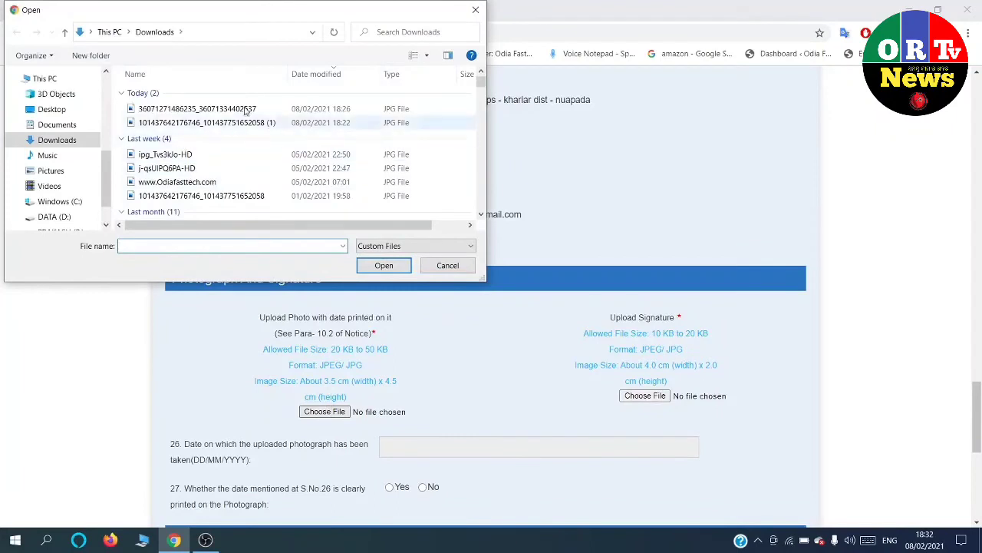
scroll(84, 154, down, 1)
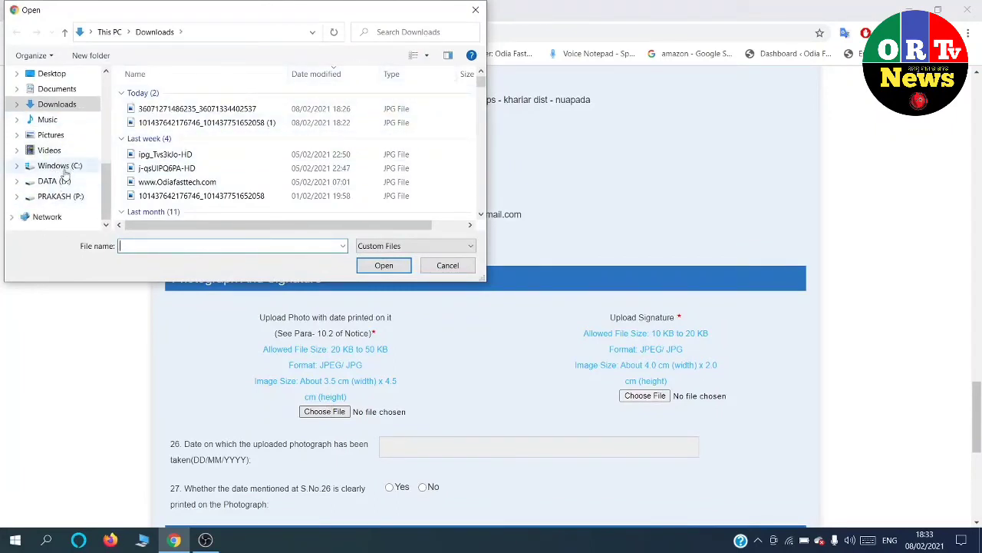
scroll(67, 171, up, 1)
click(52, 140)
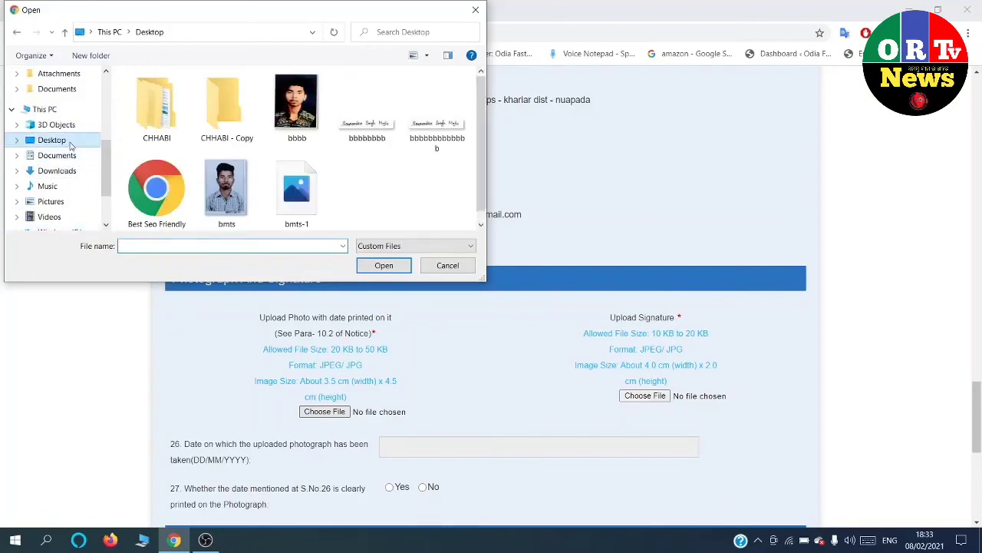
click(231, 186)
click(373, 265)
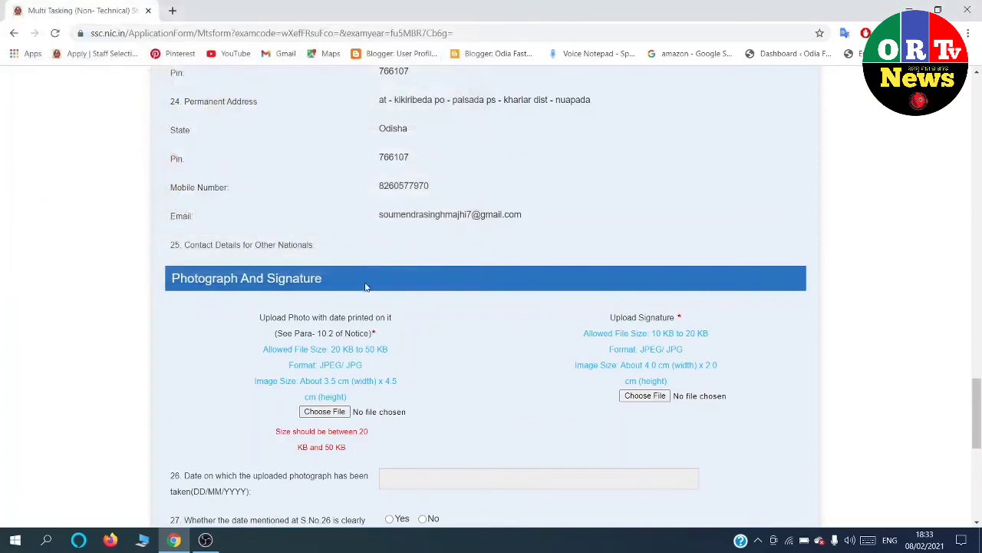
Upload BBMTS.jpg as the candidate's dated photograph.
click(329, 414)
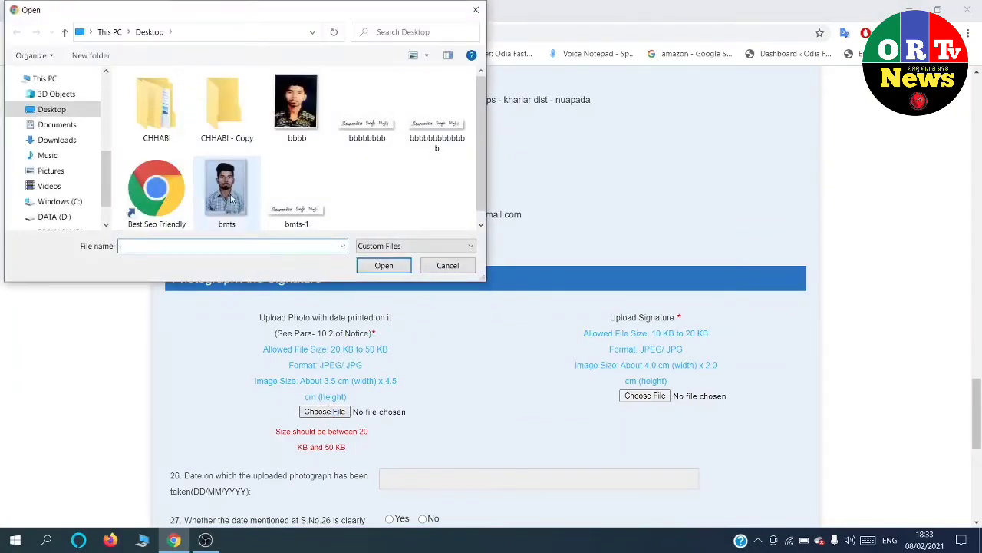
click(229, 198)
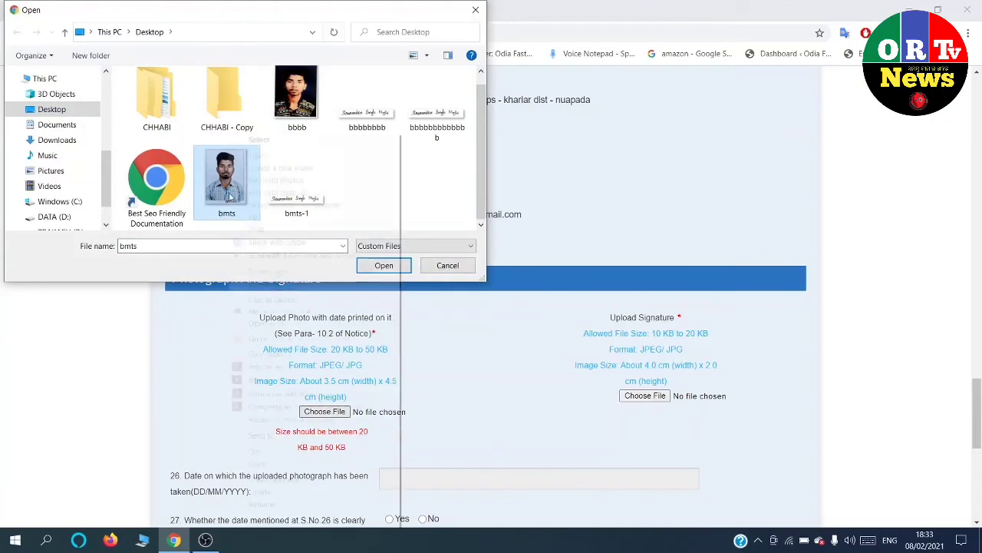
right_click(228, 196)
click(217, 186)
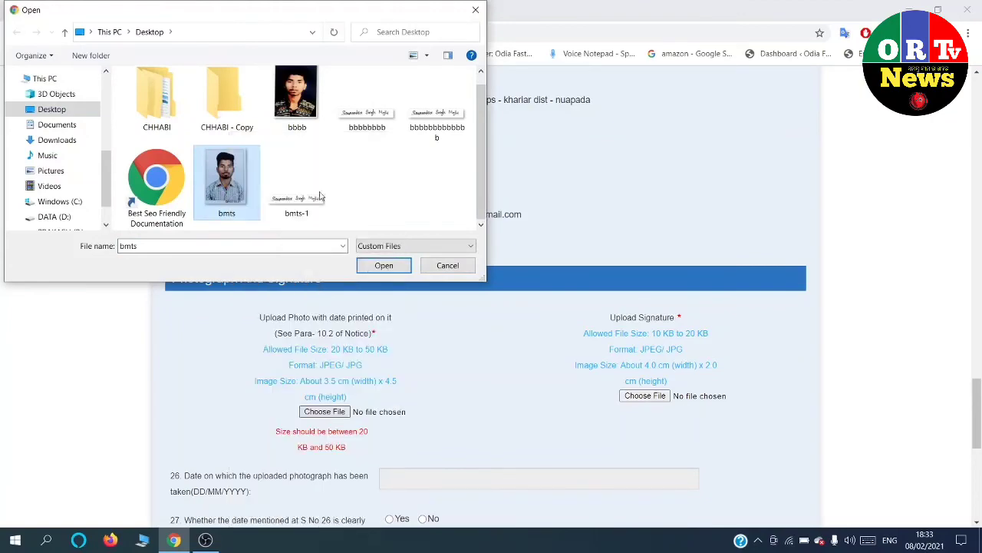
click(448, 265)
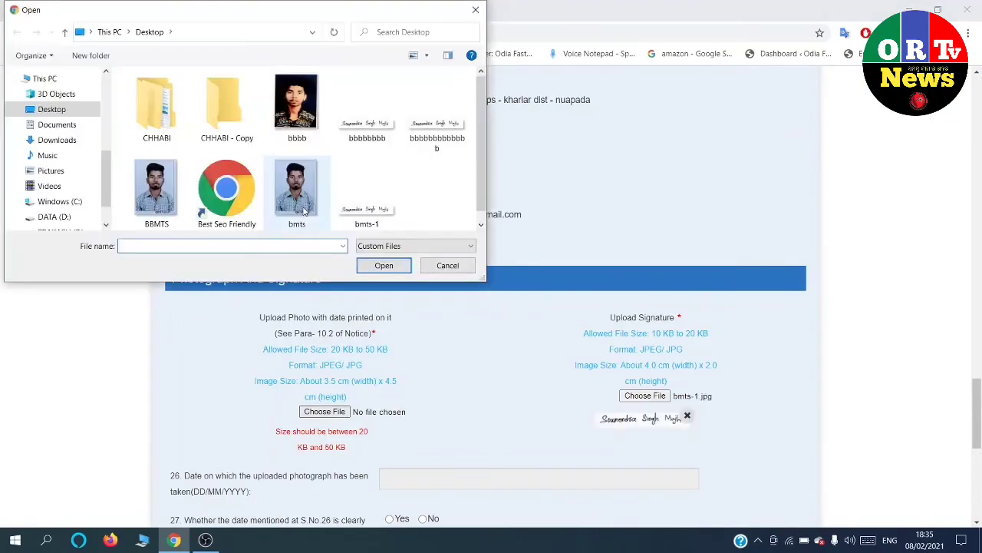
click(147, 218)
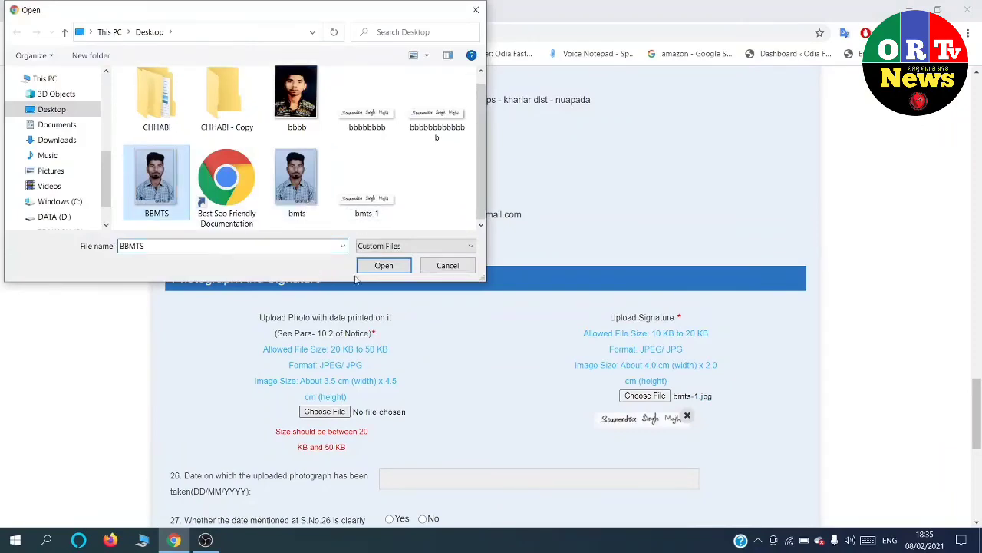
click(384, 264)
scroll(423, 270, down, 5)
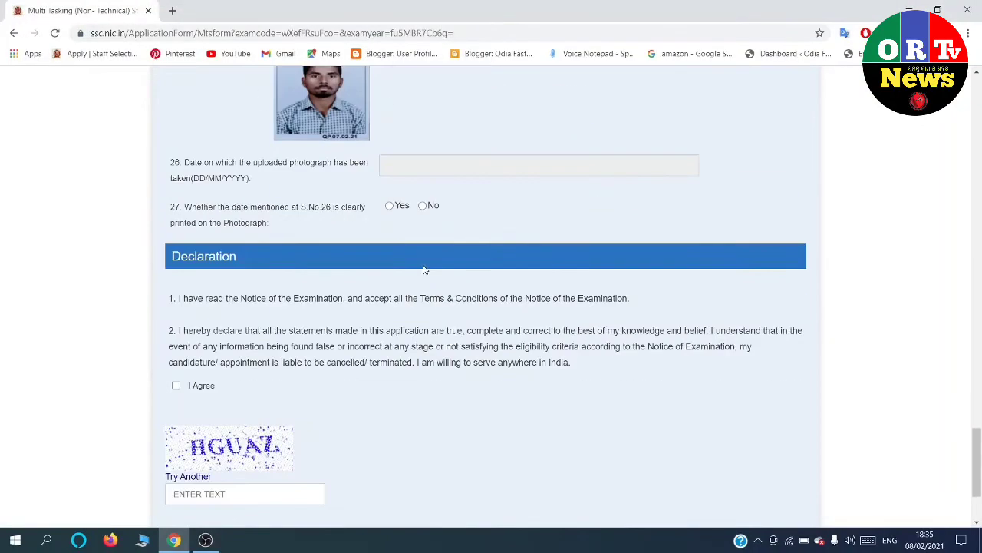
Set the photo date to 07/02/2021 and tick I Agree on the declaration.
click(397, 171)
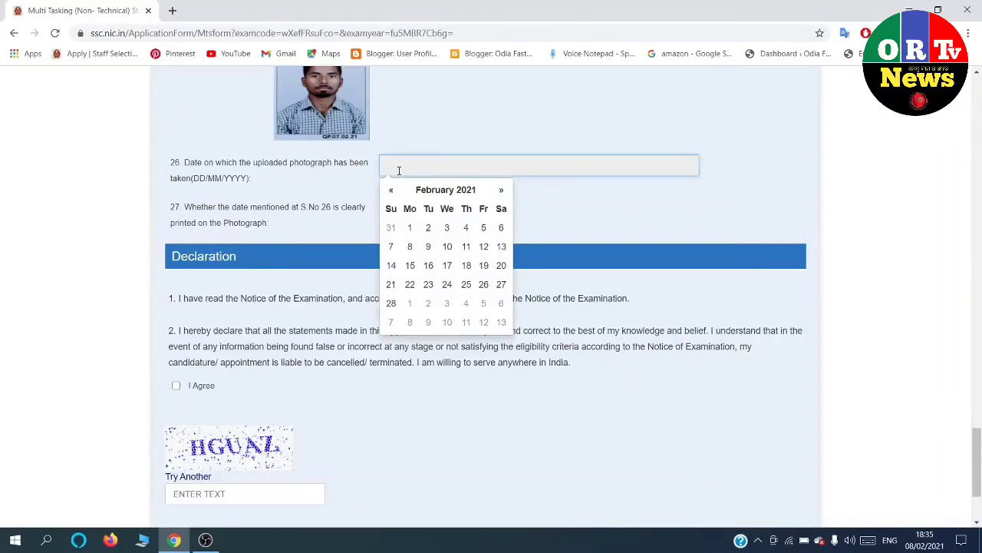
click(389, 247)
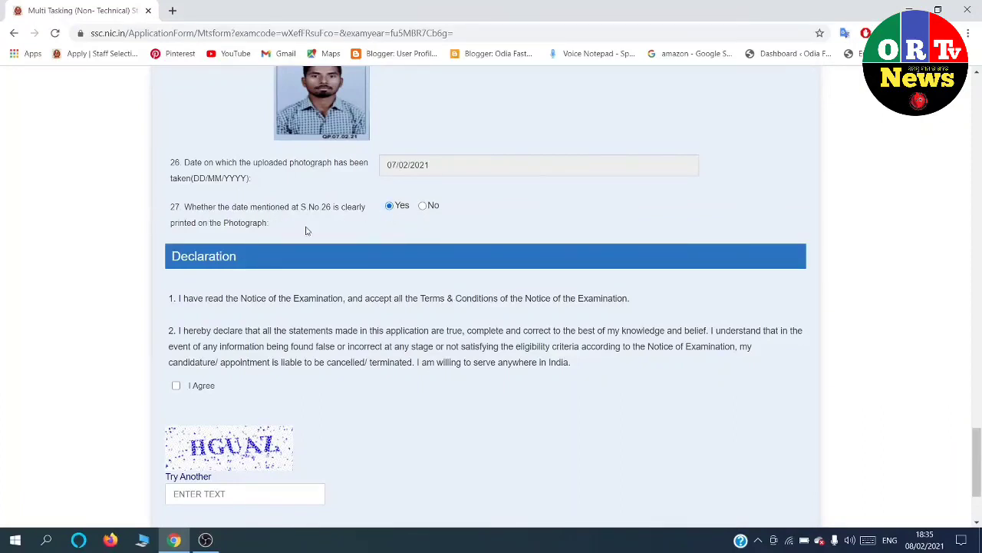
scroll(306, 230, down, 2)
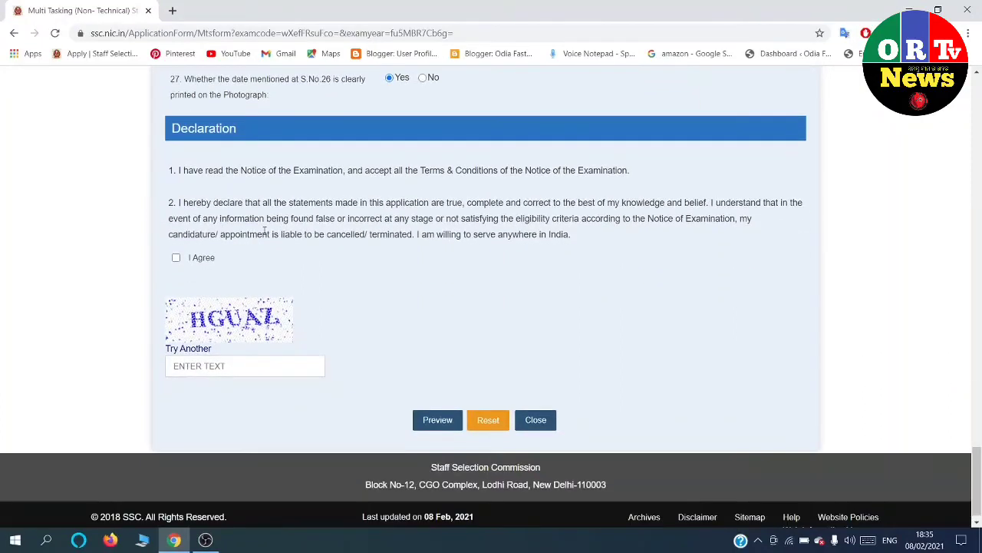
click(177, 259)
Fill in the captcha and preview the form, which flags the unanswered age-relaxation question.
click(227, 368)
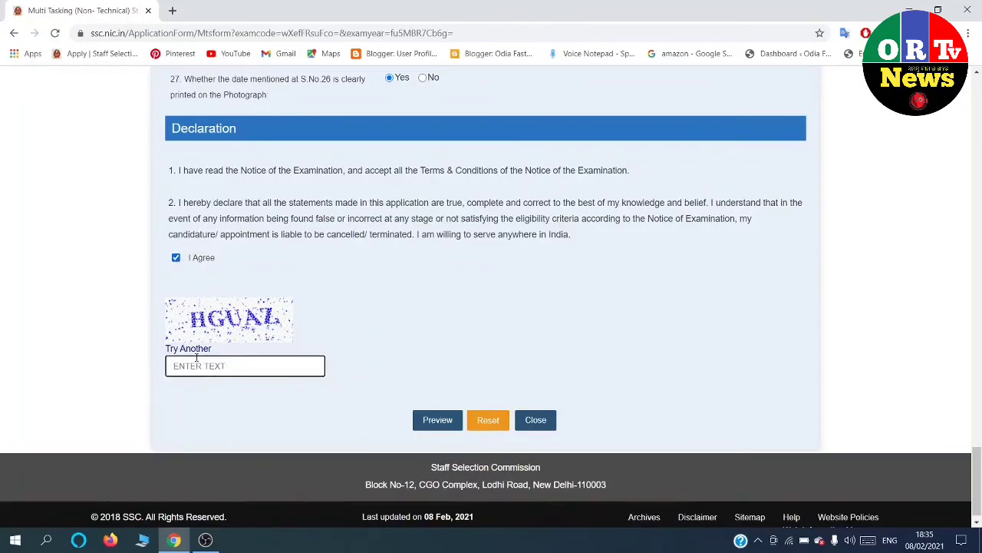
text(HGUAZ)
click(429, 427)
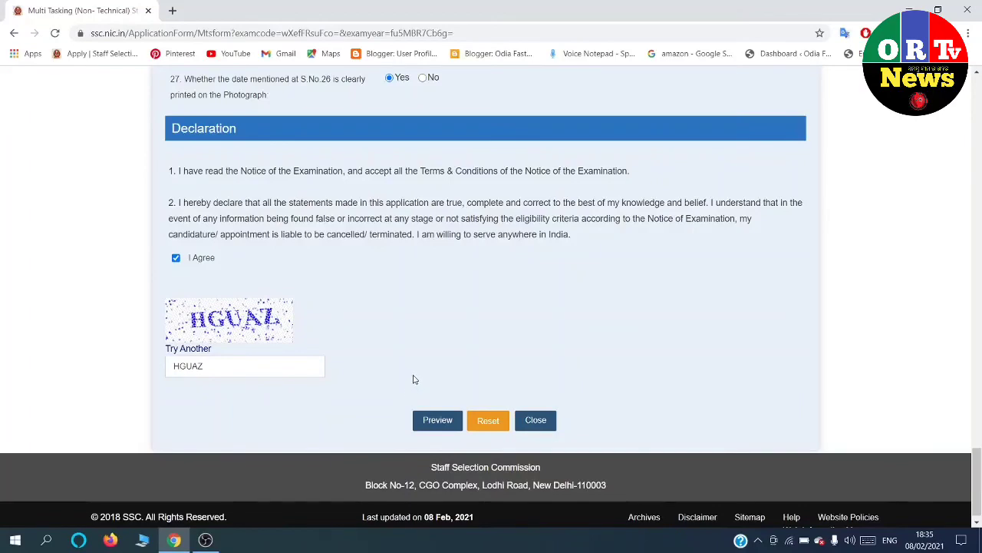
scroll(413, 380, up, 7)
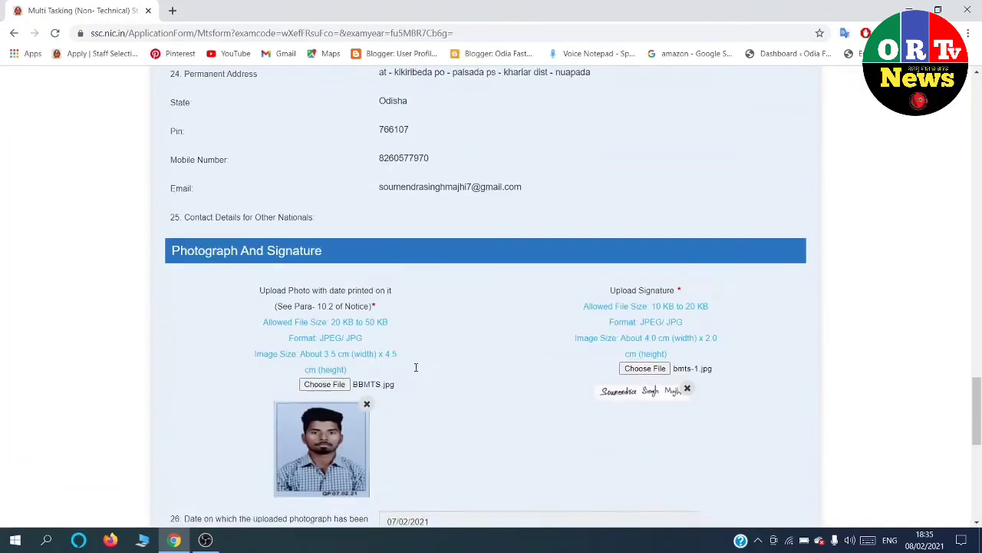
scroll(416, 370, up, 10)
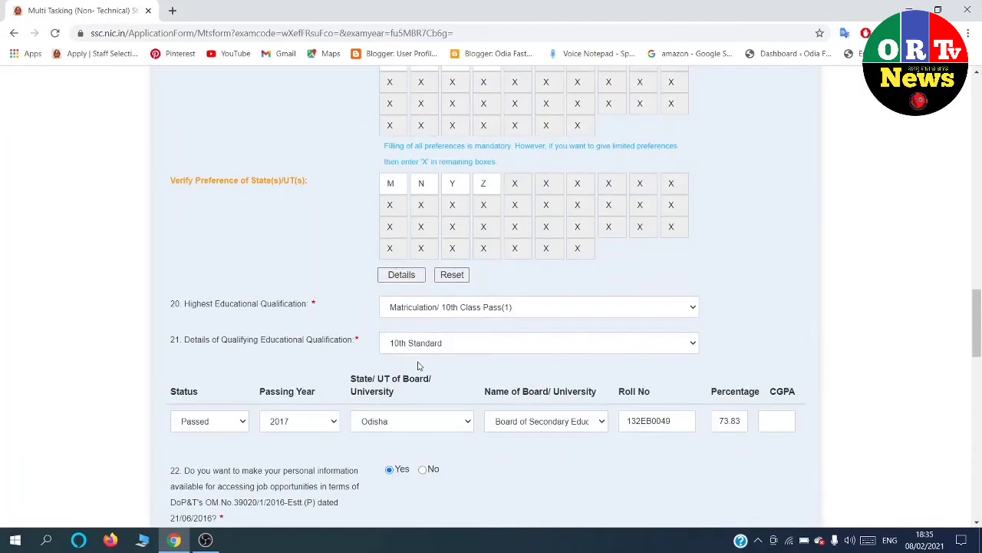
scroll(417, 366, up, 4)
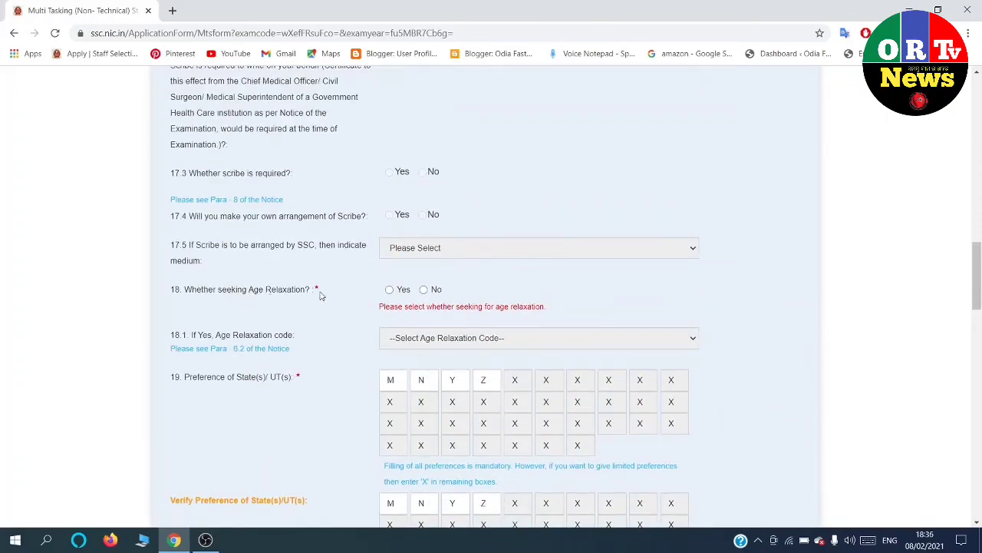
Answer No to the Q18 age-relaxation question.
click(424, 289)
scroll(428, 292, down, 3)
scroll(430, 280, up, 8)
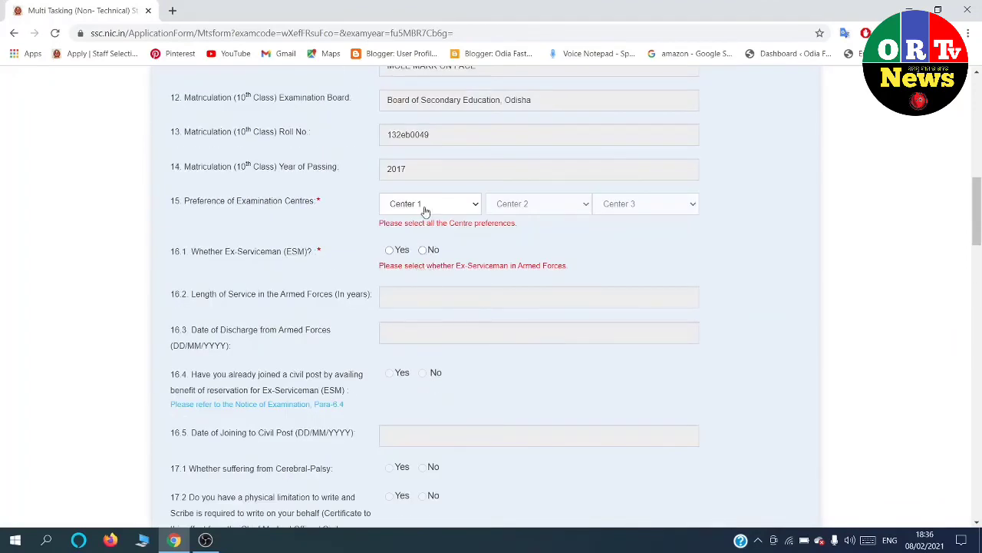
scroll(463, 197, up, 9)
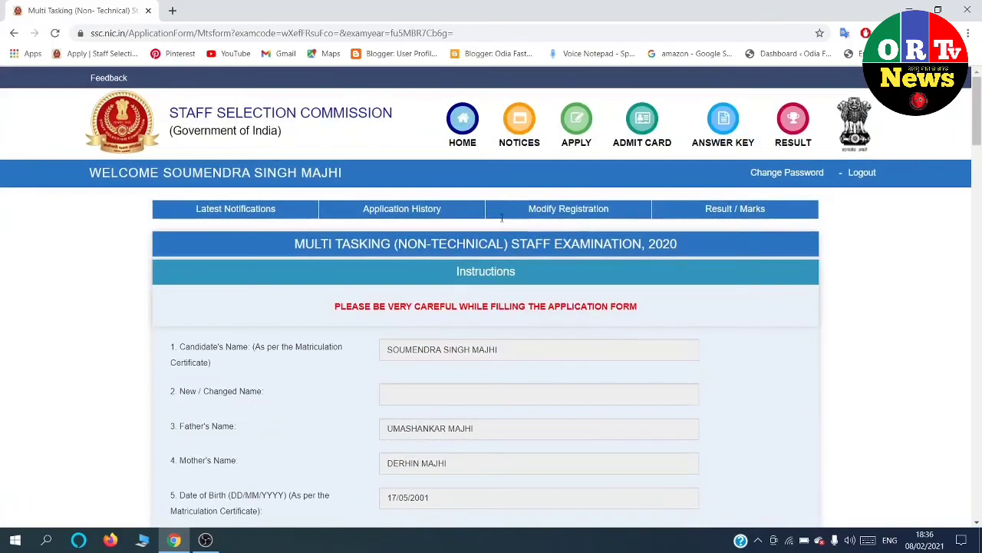
scroll(497, 230, down, 3)
scroll(497, 232, down, 5)
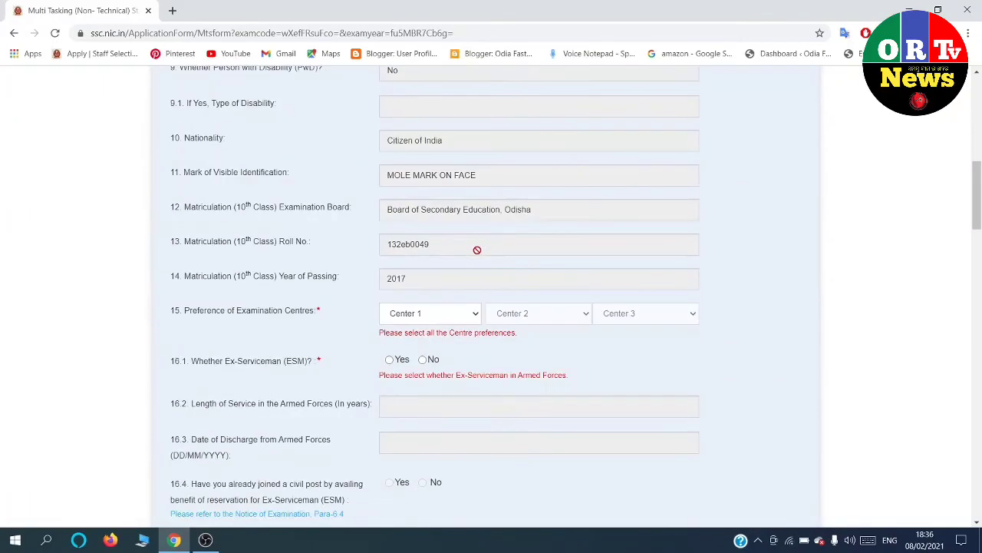
Choose three exam centres, the third MPR-Durg(6205), and answer No to ex-serviceman.
click(417, 314)
scroll(420, 240, down, 5)
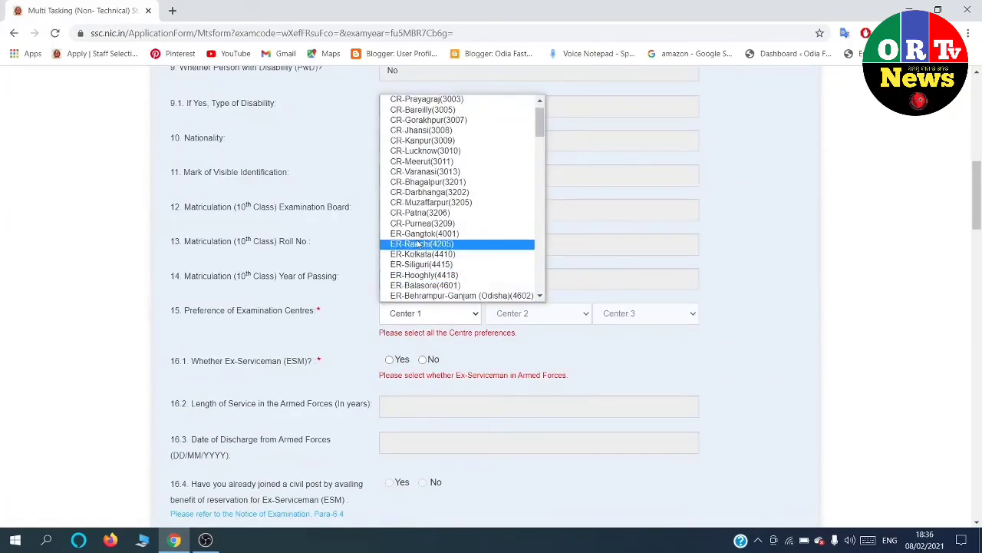
scroll(421, 242, down, 6)
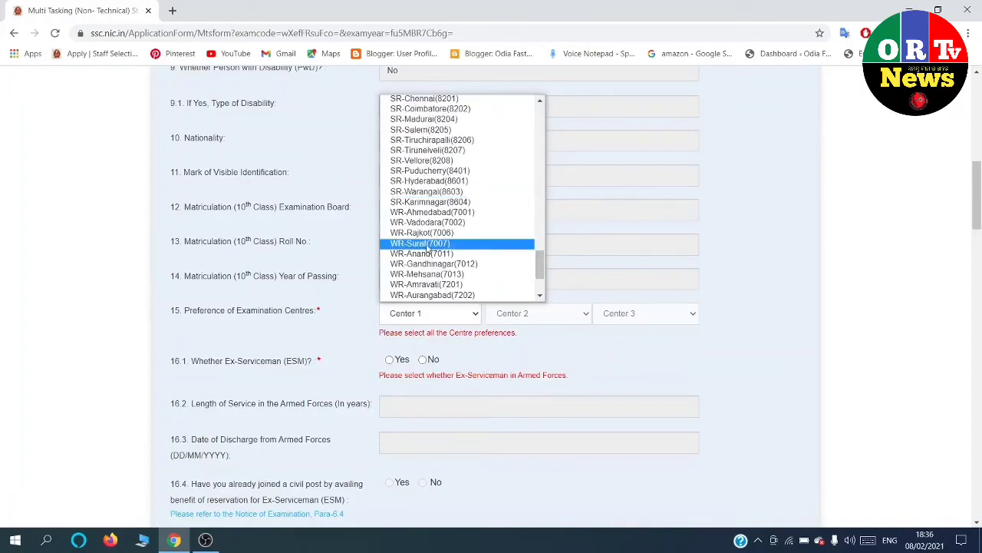
scroll(445, 227, down, 3)
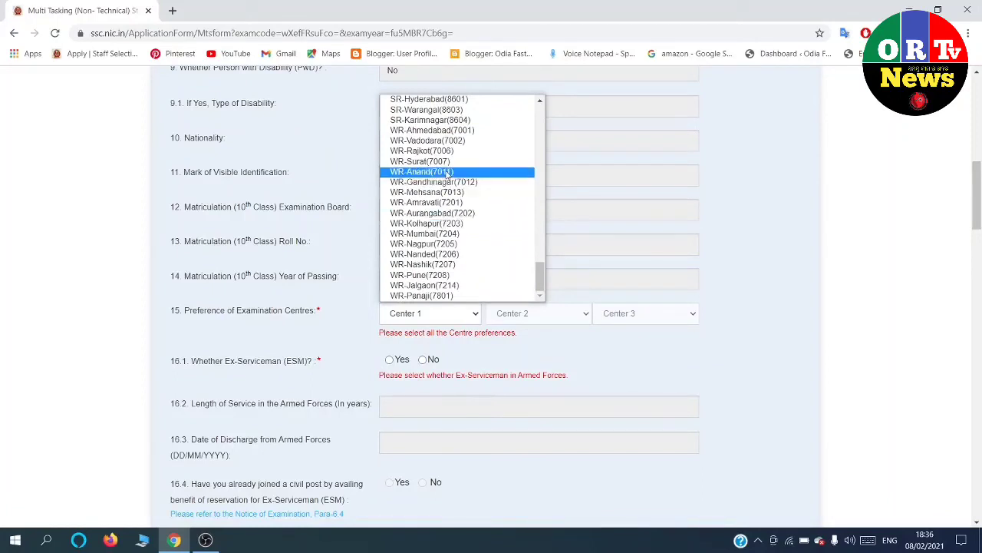
scroll(448, 173, up, 5)
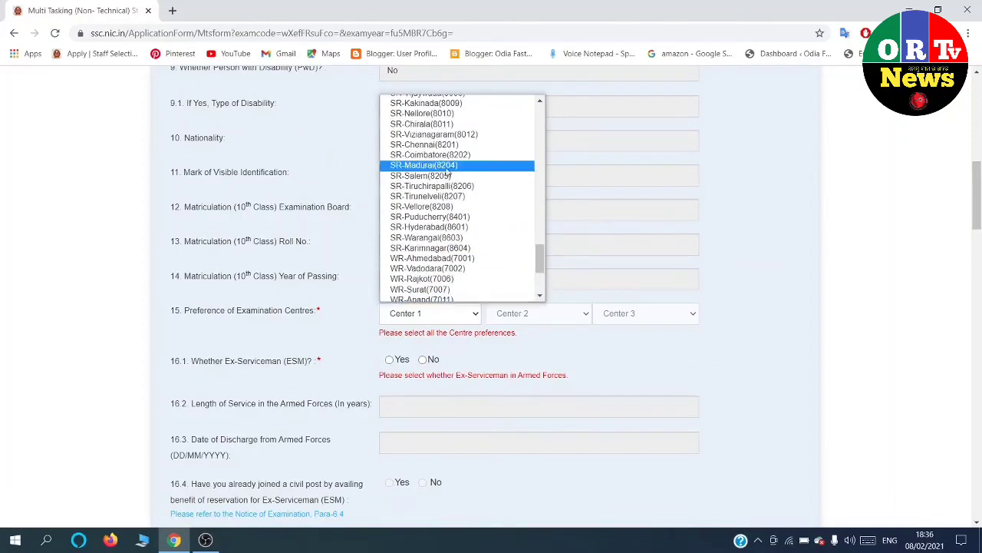
scroll(447, 171, up, 3)
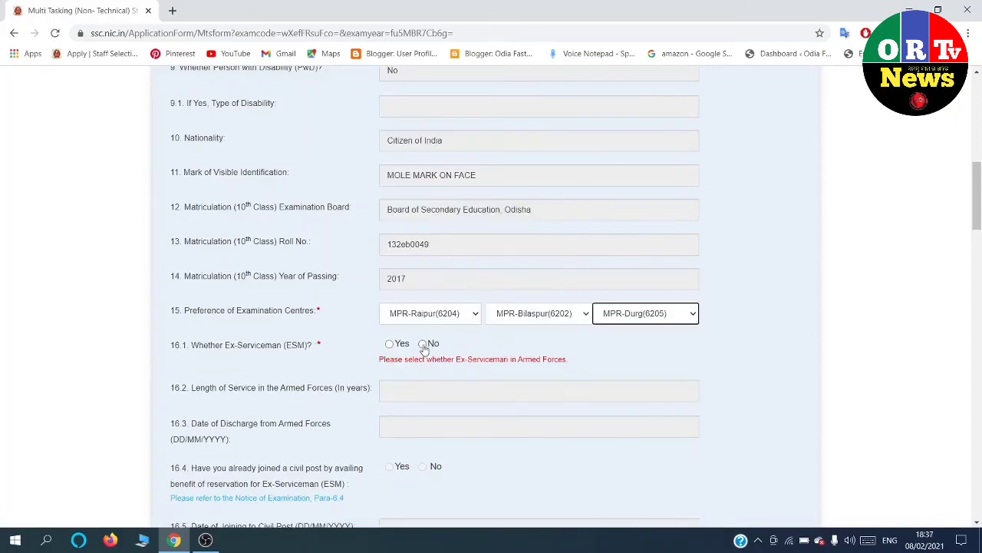
click(424, 344)
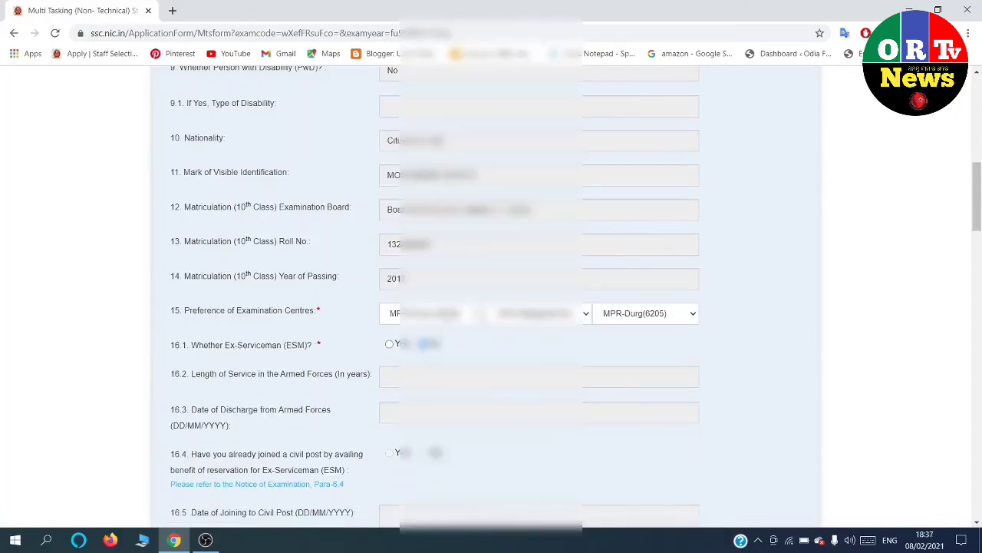
Select No for item 18, Age Relaxation.
scroll(408, 279, up, 5)
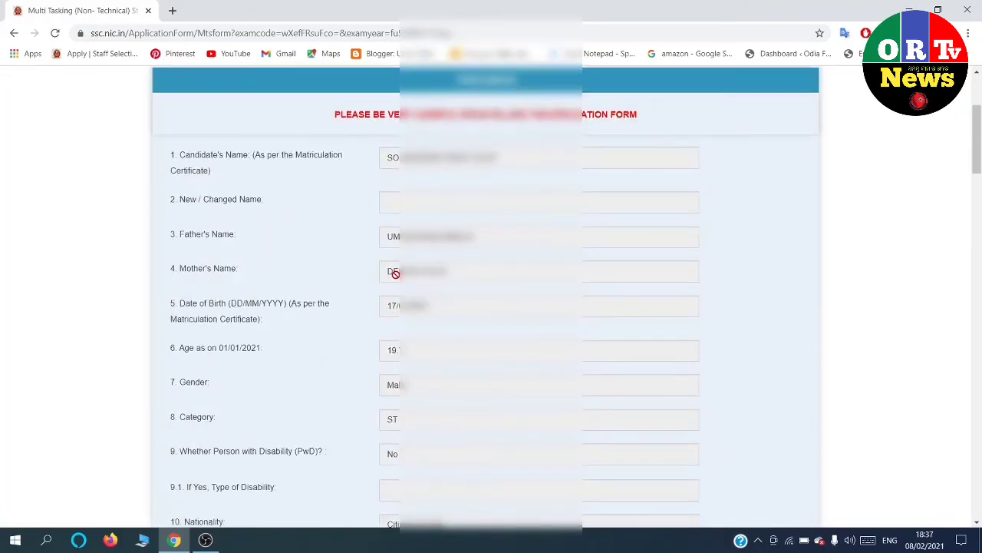
scroll(503, 238, down, 3)
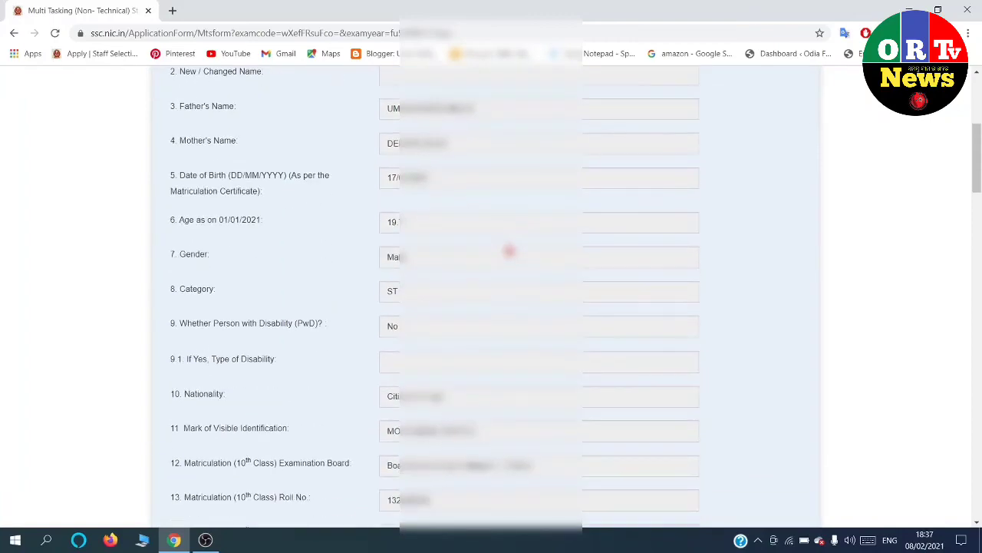
scroll(509, 251, down, 3)
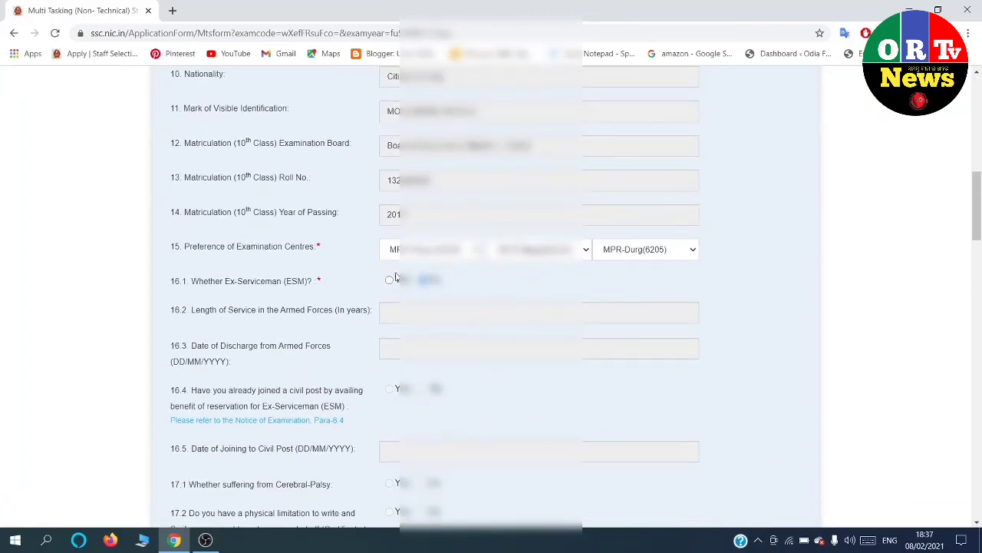
scroll(405, 272, down, 2)
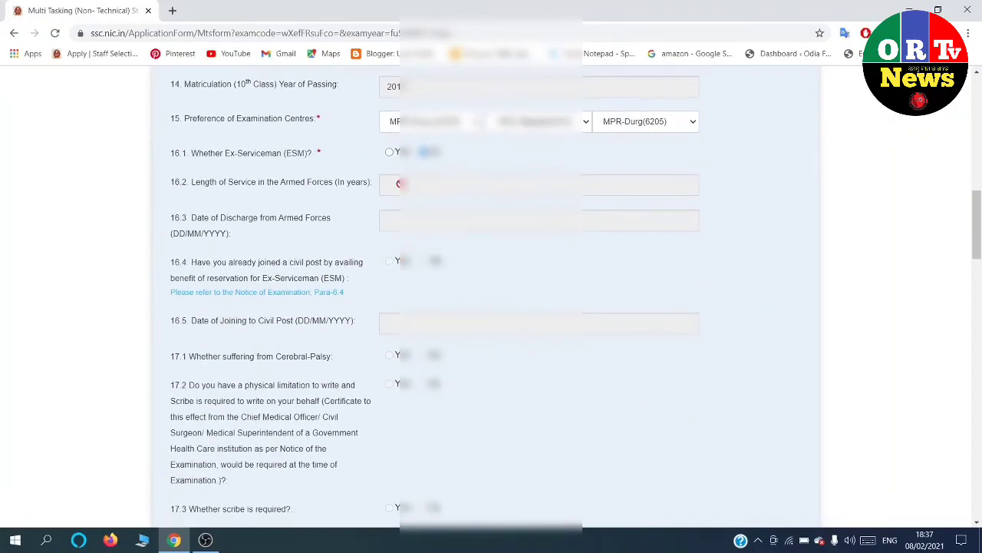
scroll(470, 176, down, 5)
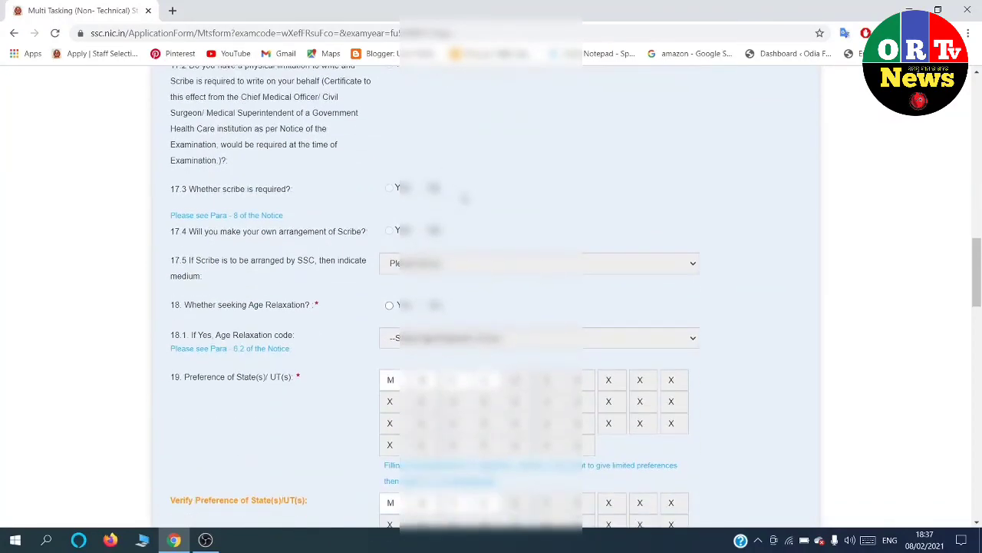
scroll(491, 296, up, 4)
scroll(457, 198, up, 2)
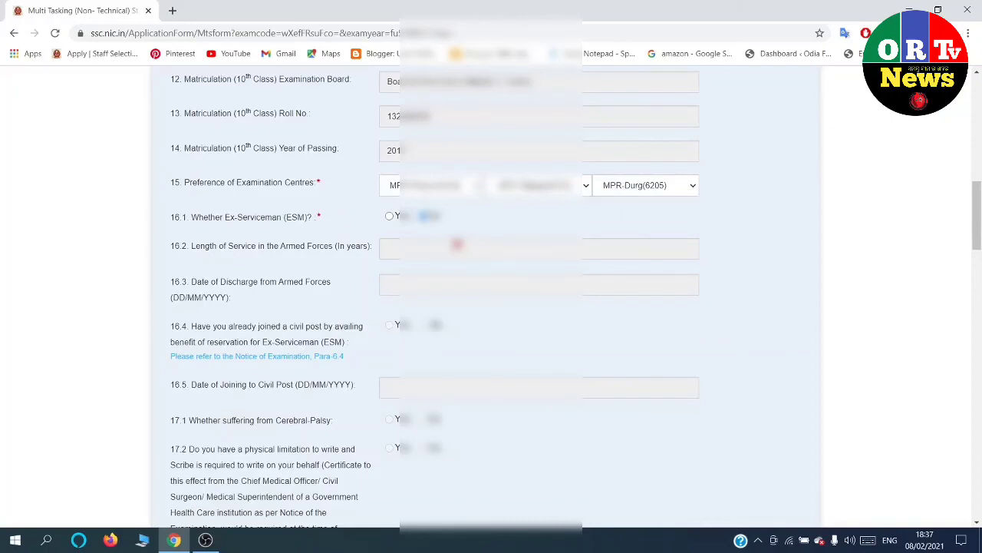
scroll(457, 244, down, 3)
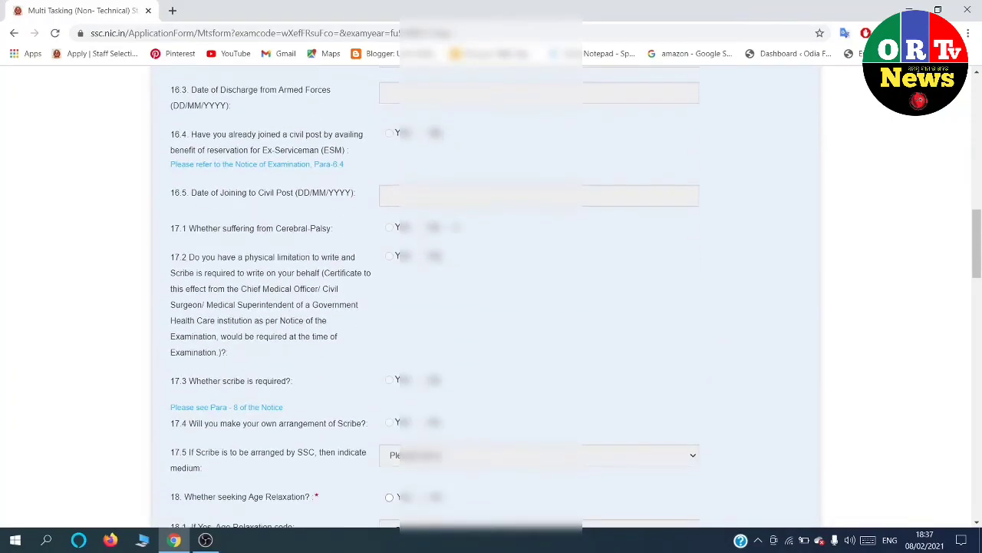
scroll(453, 215, down, 4)
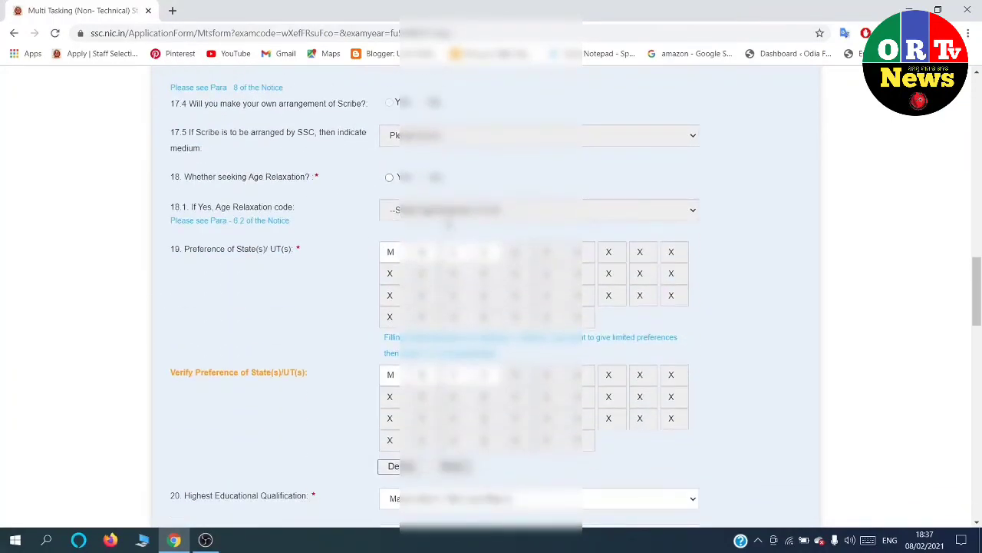
scroll(447, 223, down, 5)
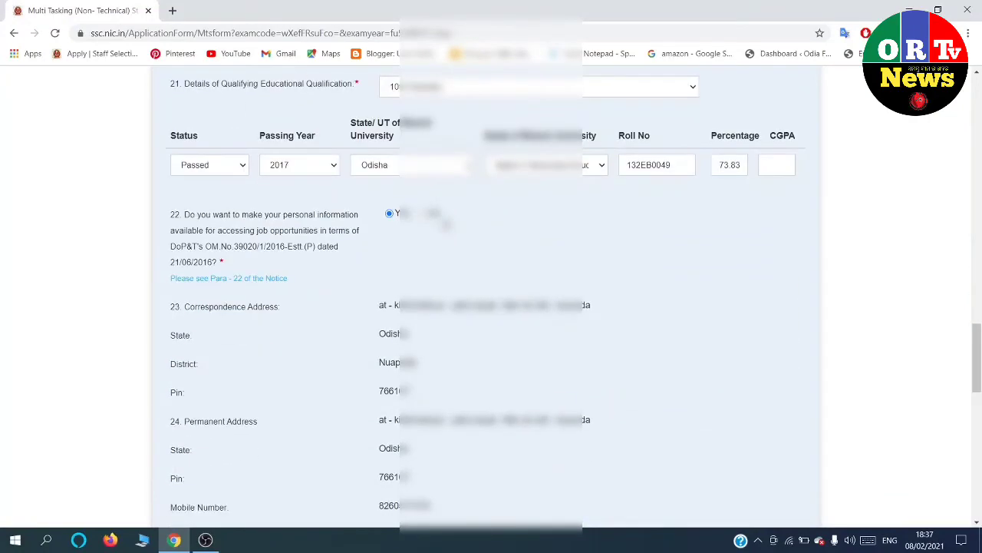
scroll(446, 223, up, 3)
scroll(447, 221, down, 10)
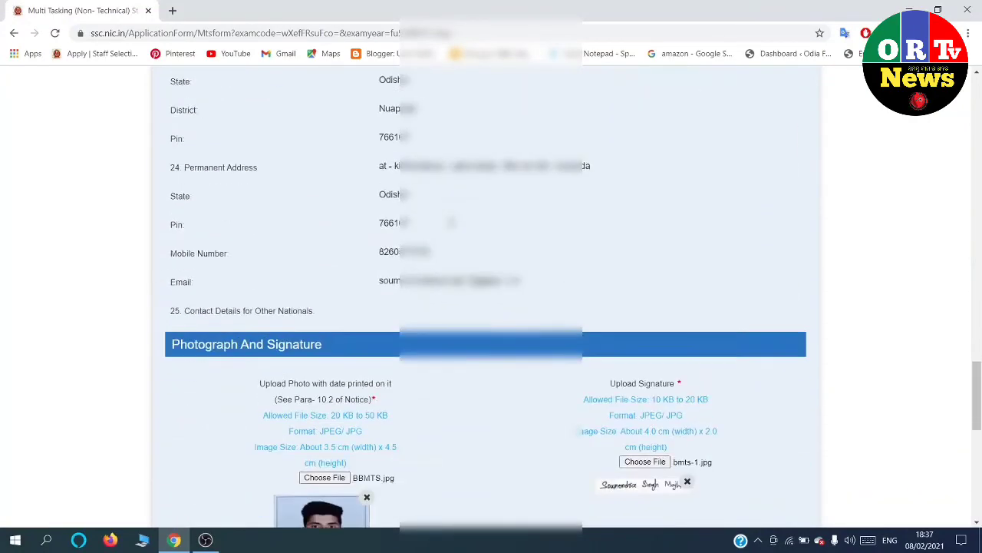
scroll(451, 223, down, 2)
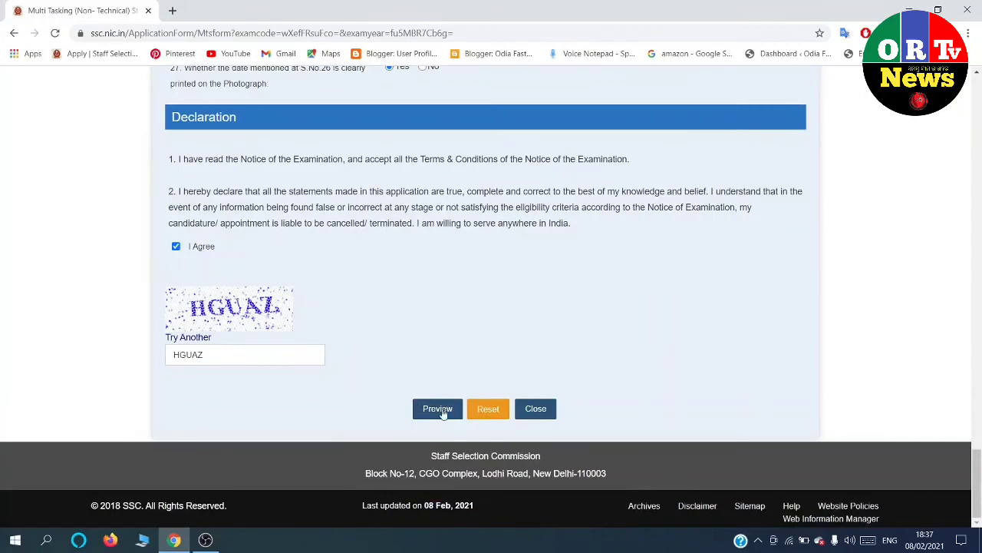
scroll(417, 318, up, 15)
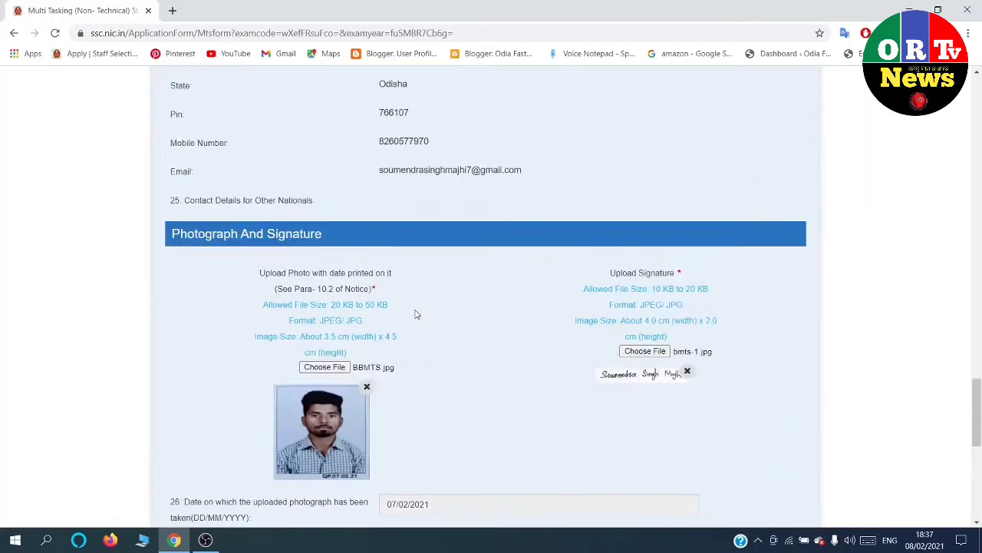
scroll(422, 305, up, 5)
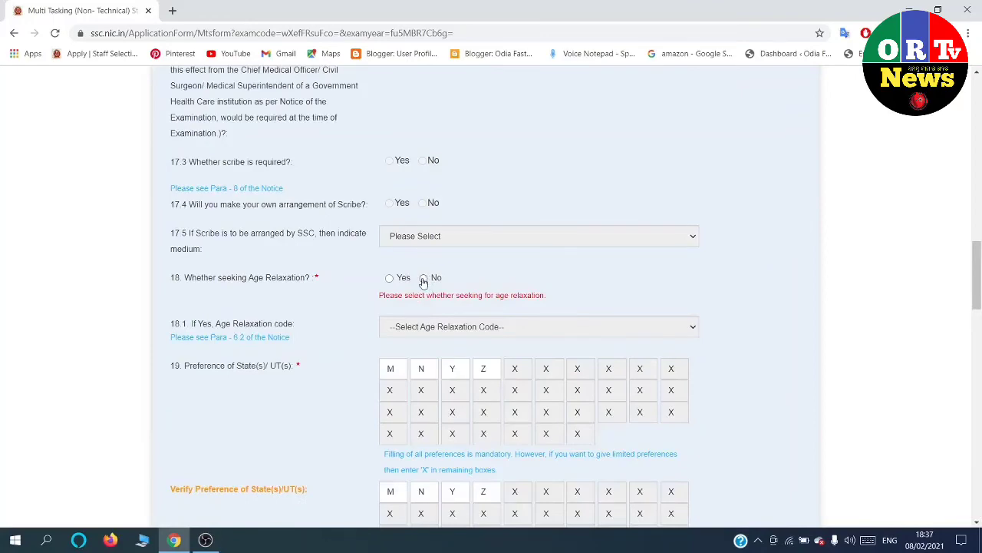
click(424, 279)
Preview the completed MTS 2020 application form.
scroll(423, 282, down, 4)
scroll(423, 283, up, 3)
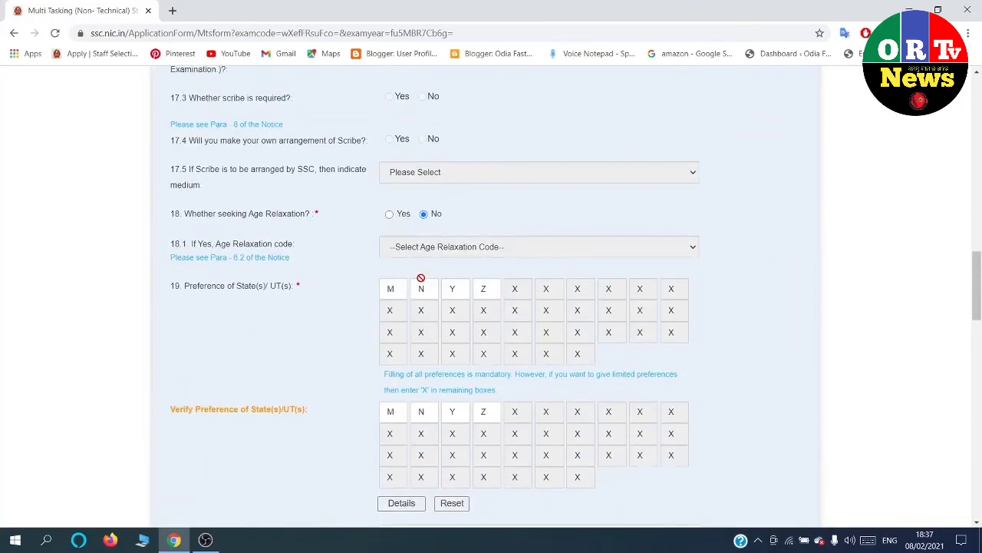
scroll(421, 278, down, 16)
scroll(418, 268, down, 3)
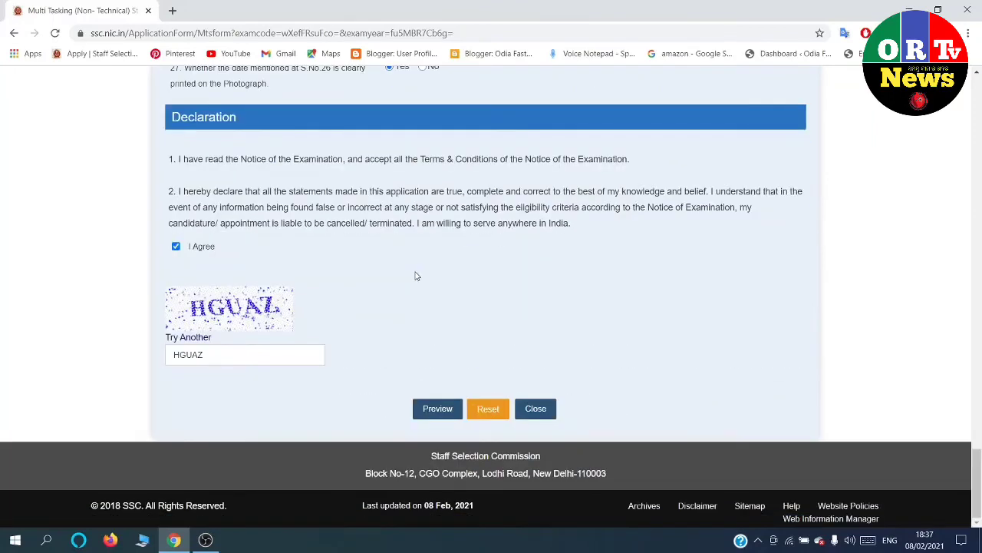
click(434, 409)
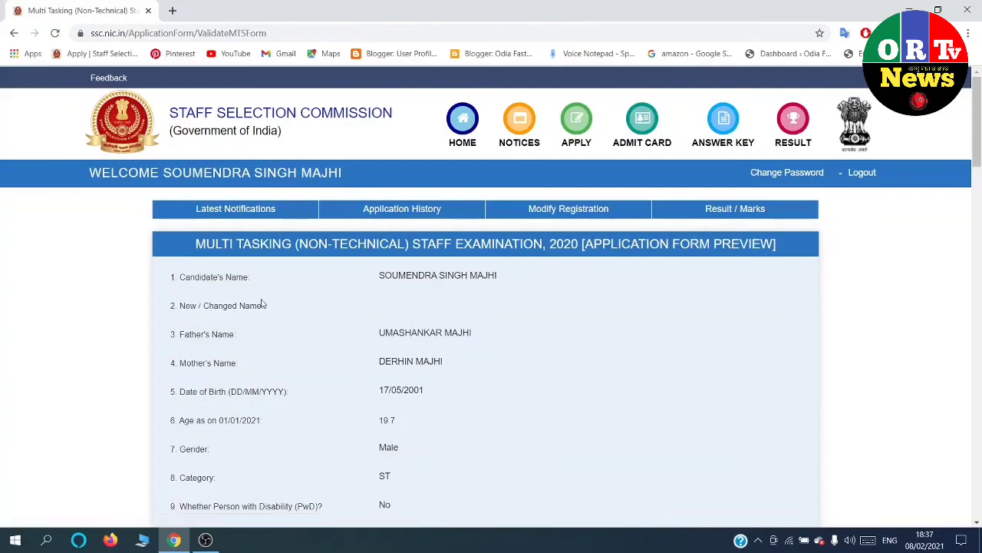
Review the Application Form Preview and submit it, raising the no-edits-after-submission warning.
scroll(349, 275, down, 2)
scroll(356, 274, down, 5)
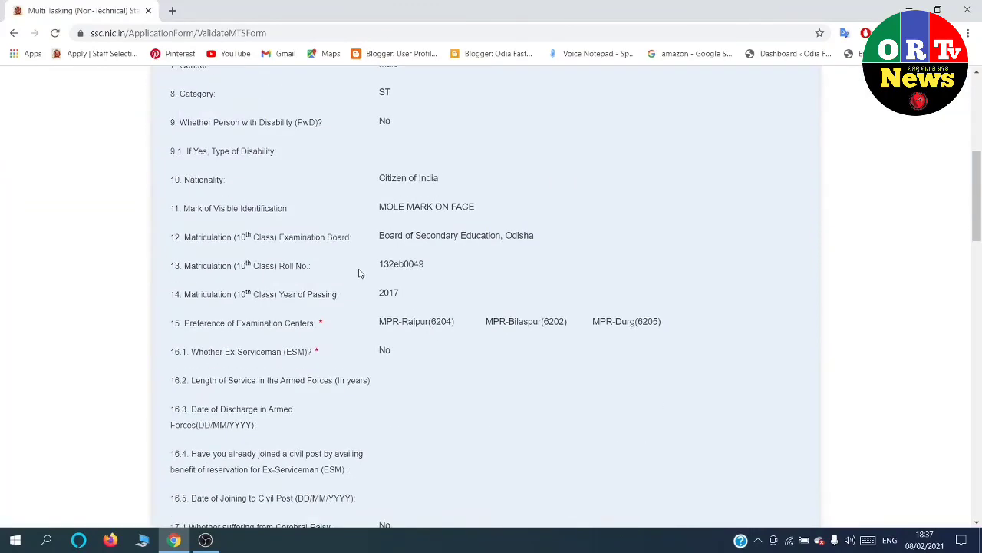
scroll(361, 273, down, 9)
scroll(365, 270, down, 3)
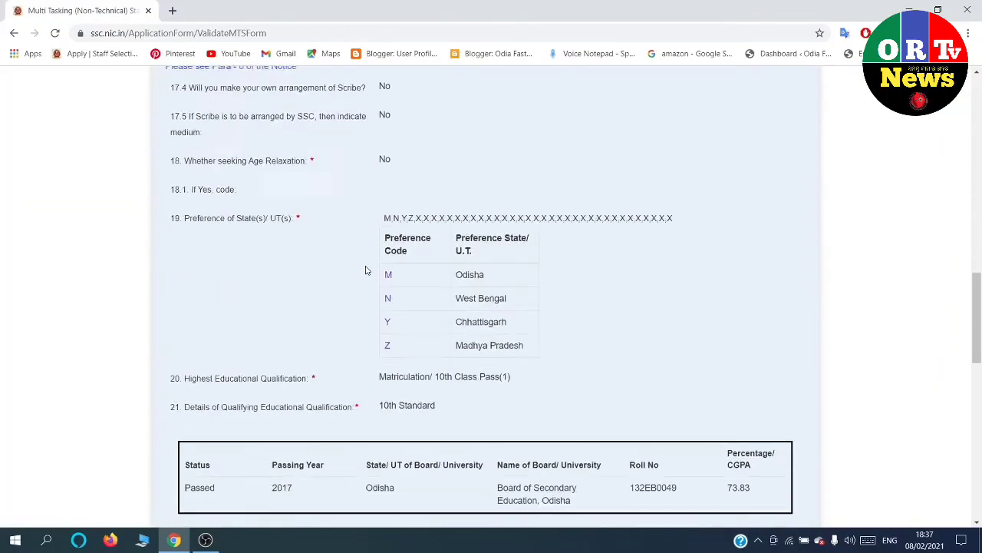
scroll(365, 269, down, 2)
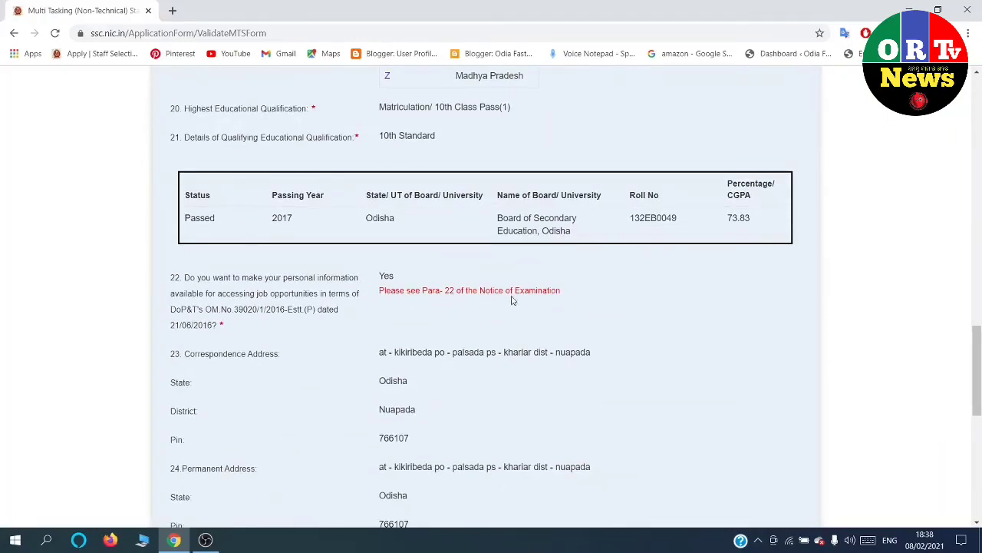
scroll(535, 298, down, 6)
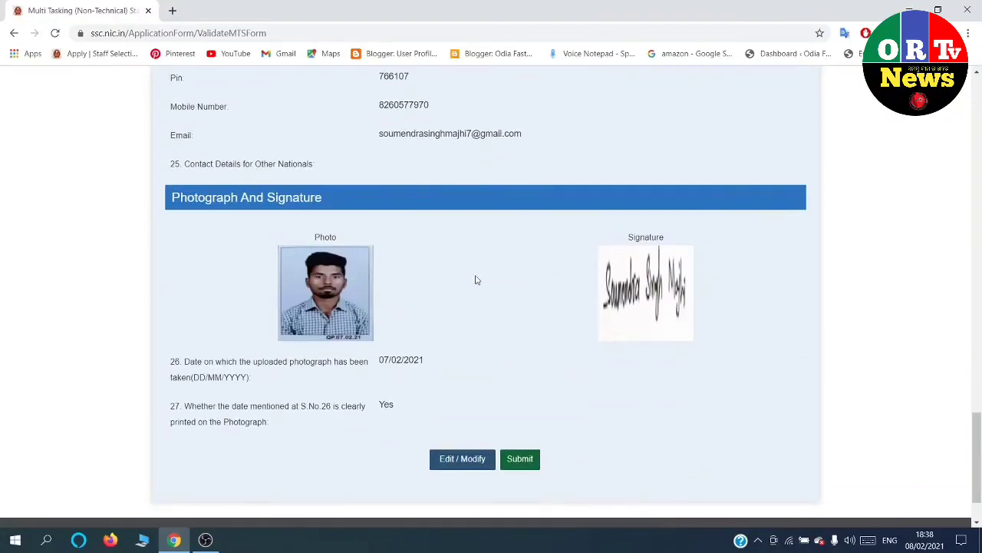
scroll(475, 280, down, 2)
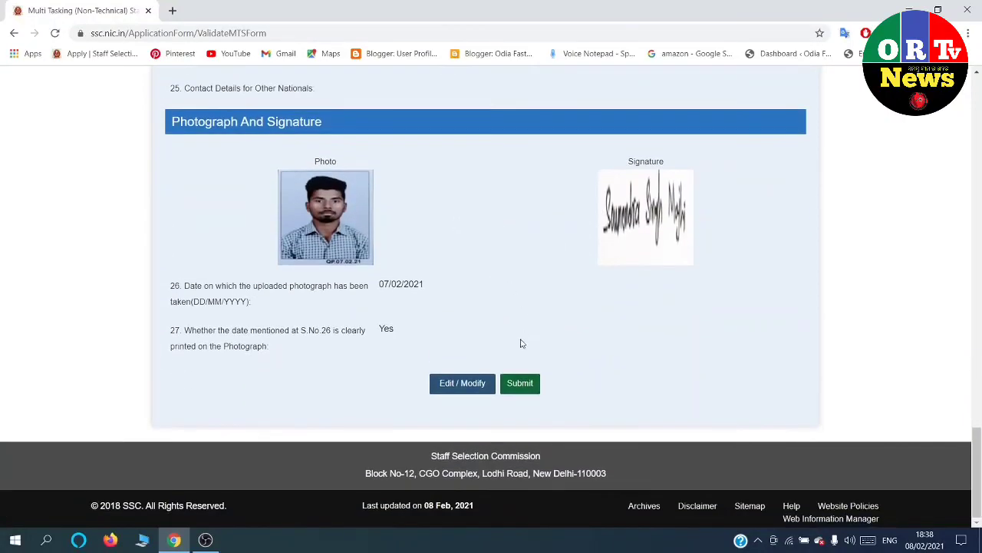
click(515, 384)
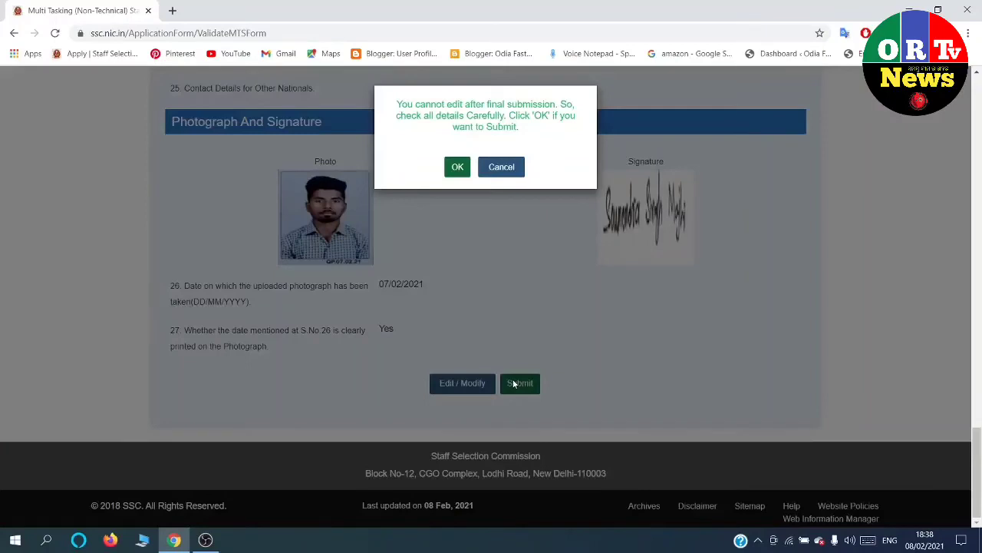
Confirm final submission and acknowledge the Provisionally Accepted message.
click(457, 167)
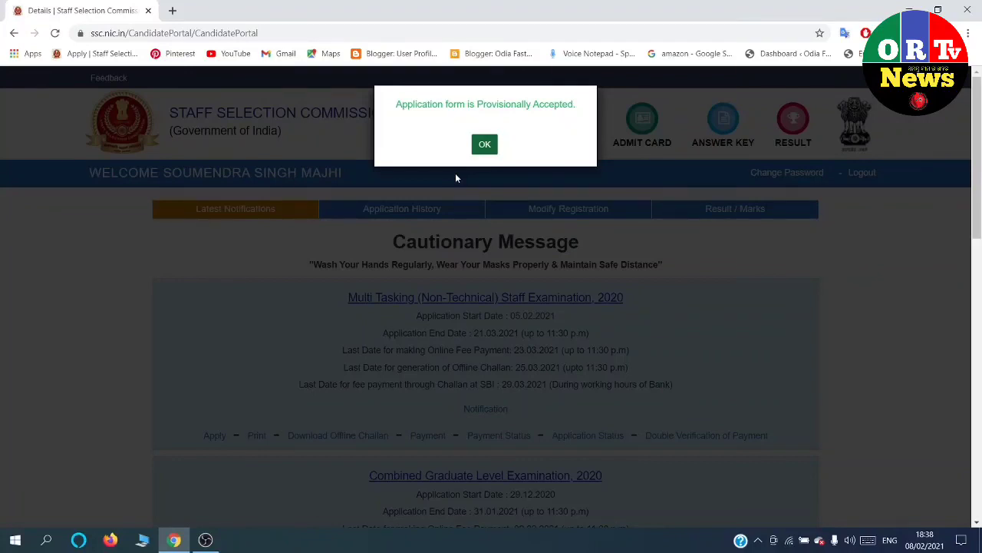
click(484, 144)
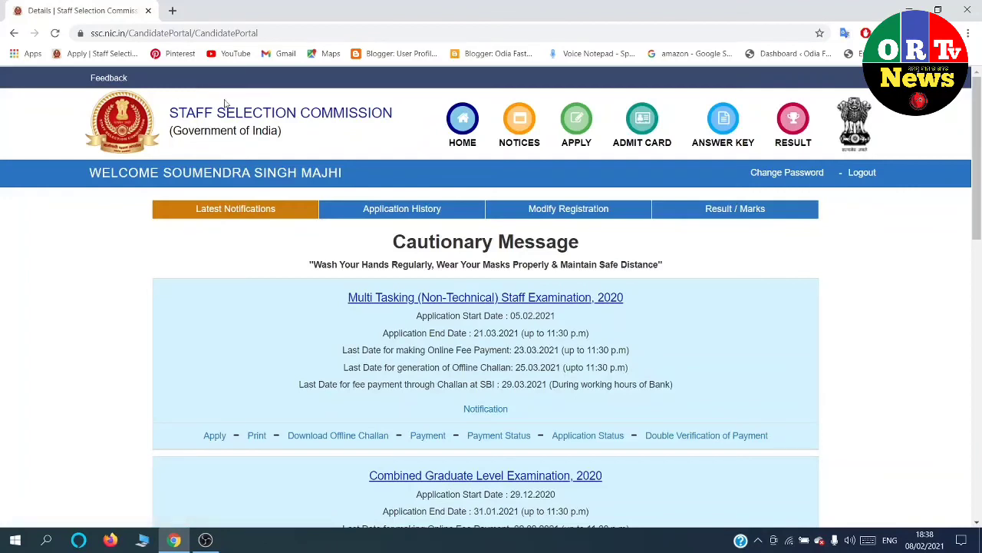
Open the printable MTS 2020 application PDF in a new tab.
click(257, 435)
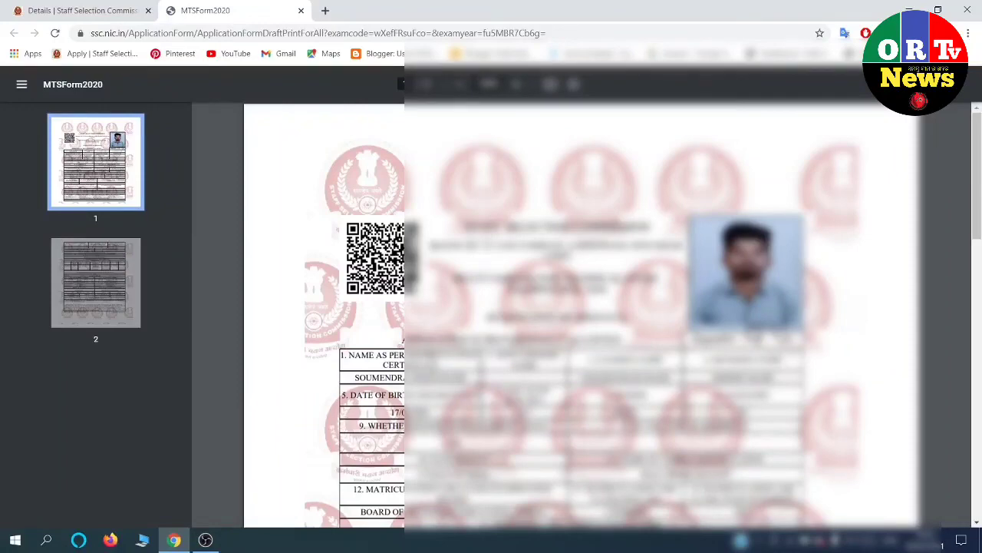
scroll(530, 391, down, 5)
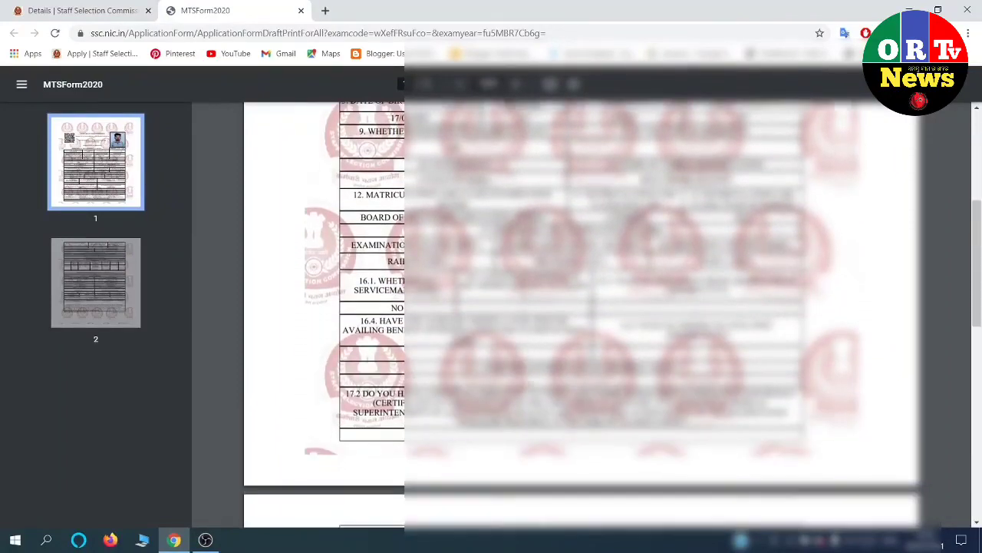
scroll(529, 390, down, 8)
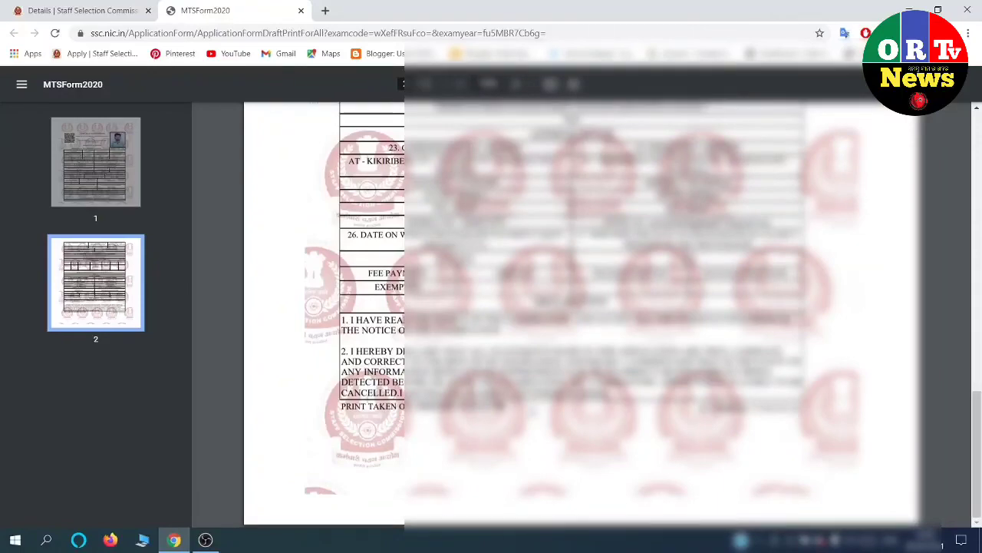
scroll(584, 315, up, 5)
scroll(583, 315, up, 5)
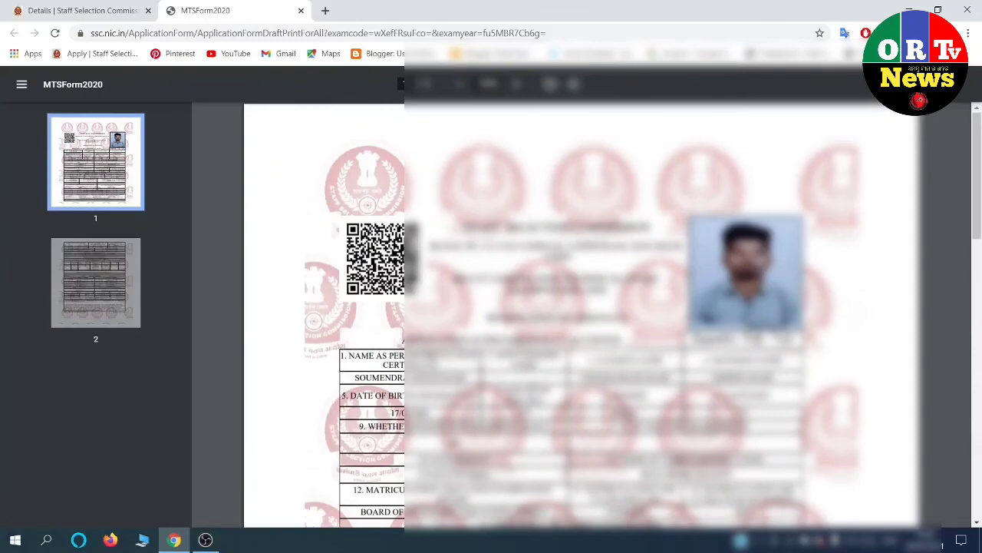
Look over the printout's first page, then jump to and review page 2.
scroll(583, 315, down, 2)
scroll(583, 315, up, 2)
scroll(583, 314, down, 3)
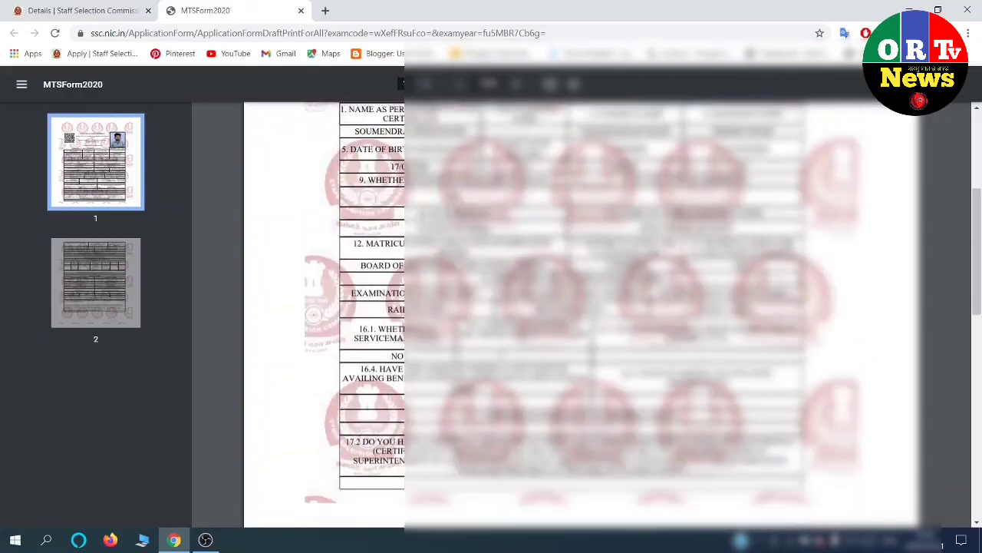
scroll(584, 315, down, 5)
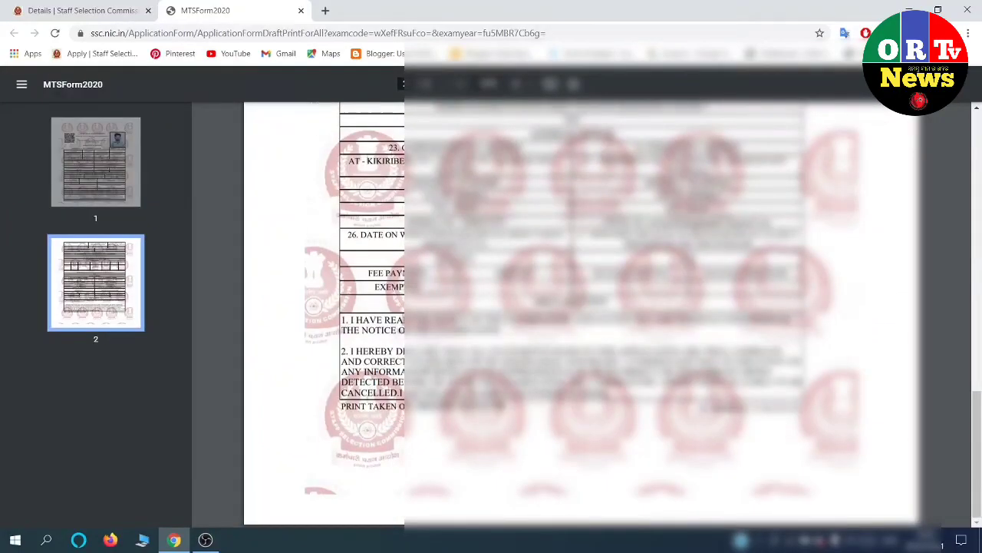
scroll(583, 315, up, 6)
scroll(583, 315, up, 3)
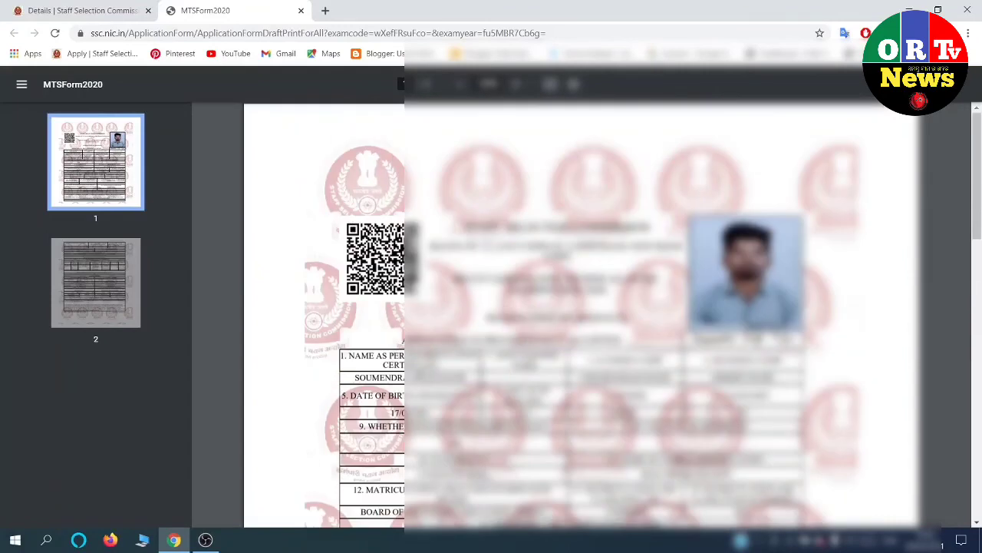
click(103, 273)
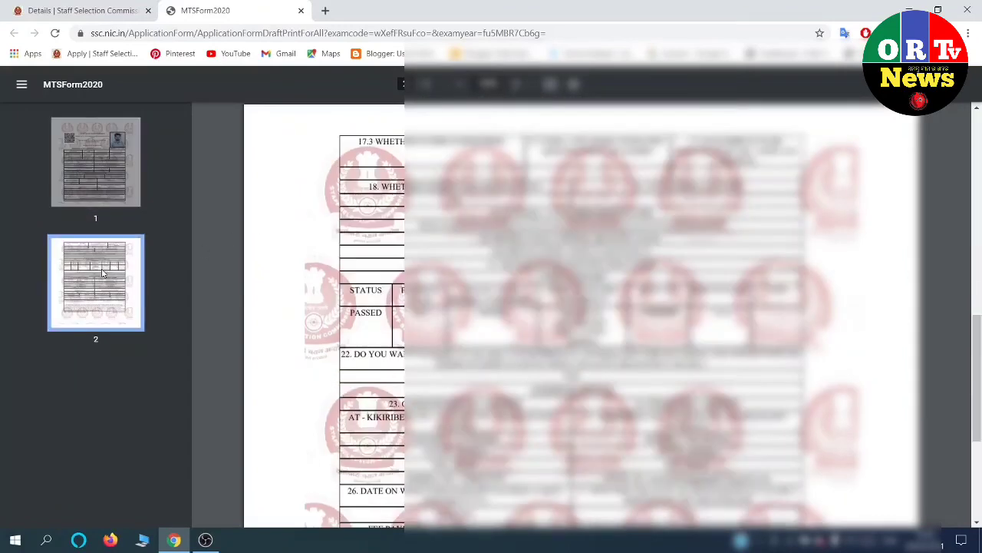
scroll(322, 315, down, 3)
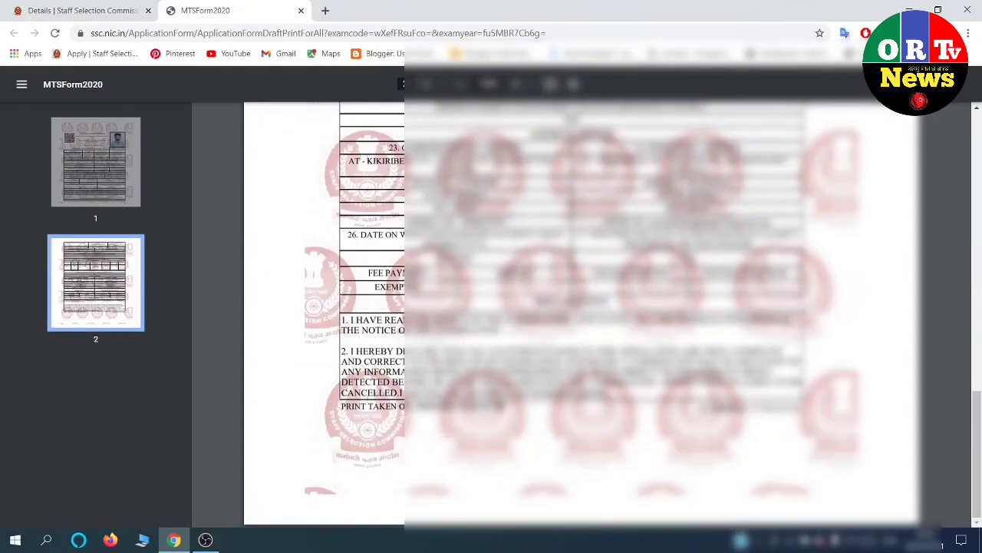